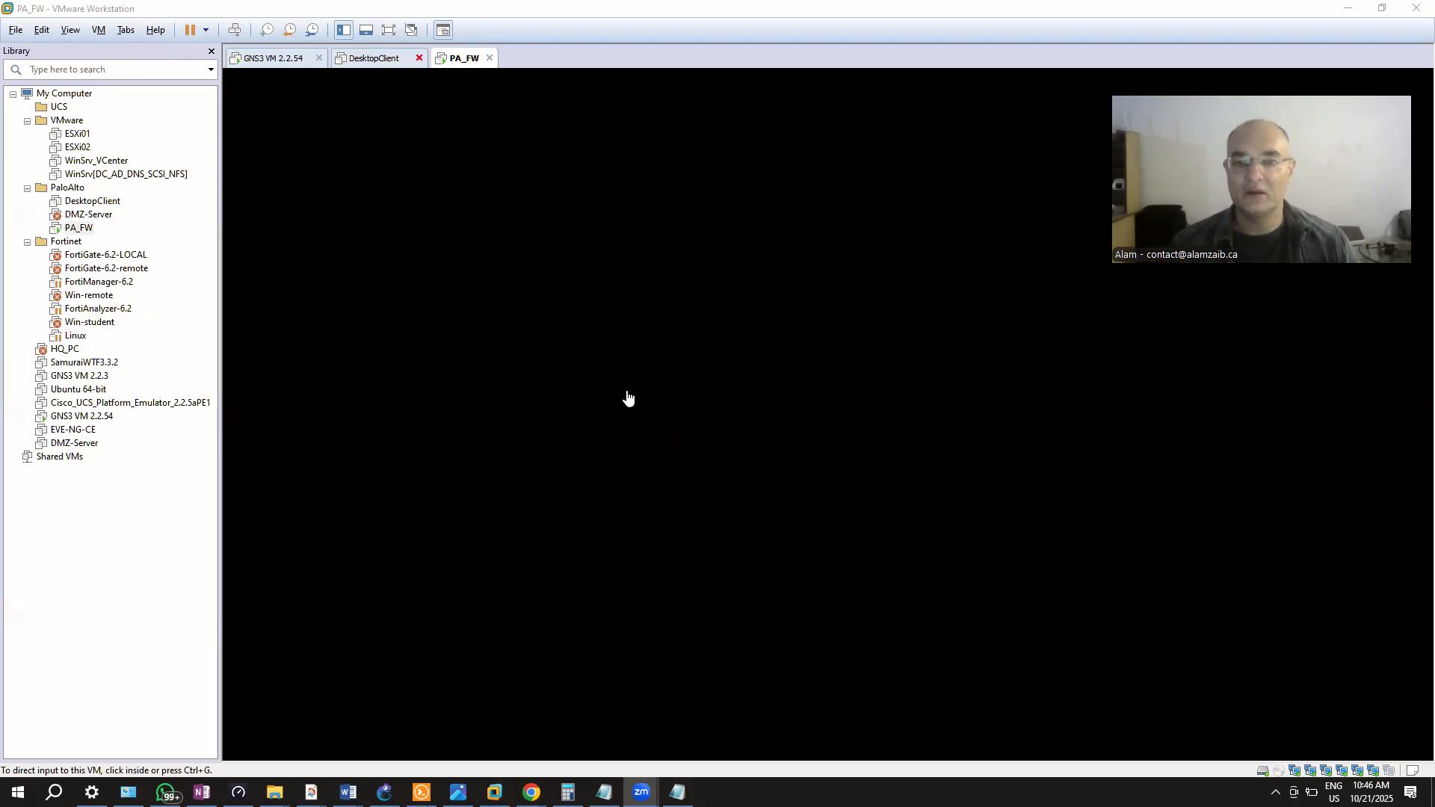
Wake the PA_FW console in VMware to show the firewall-a login prompt, then release input
click(552, 394)
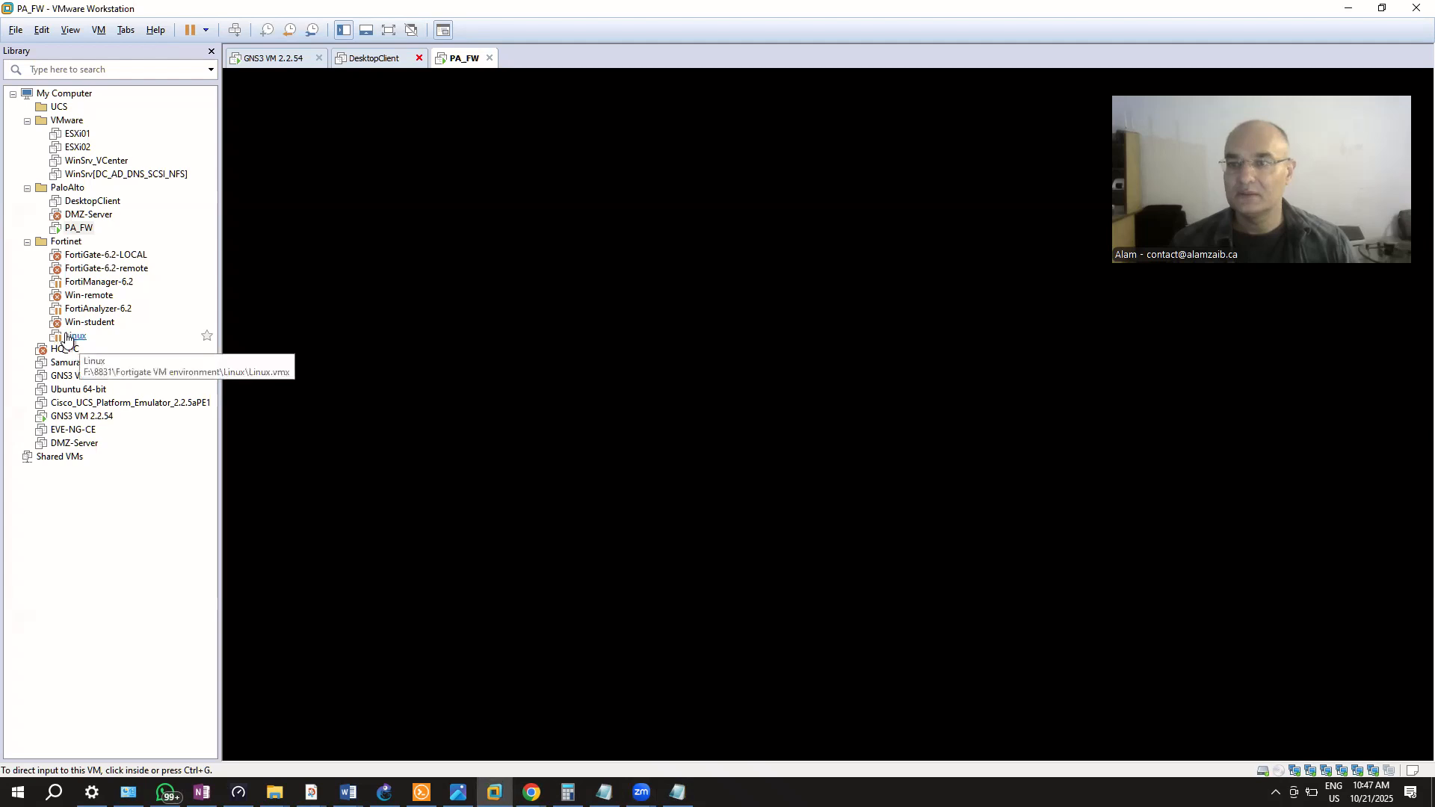
click(588, 322)
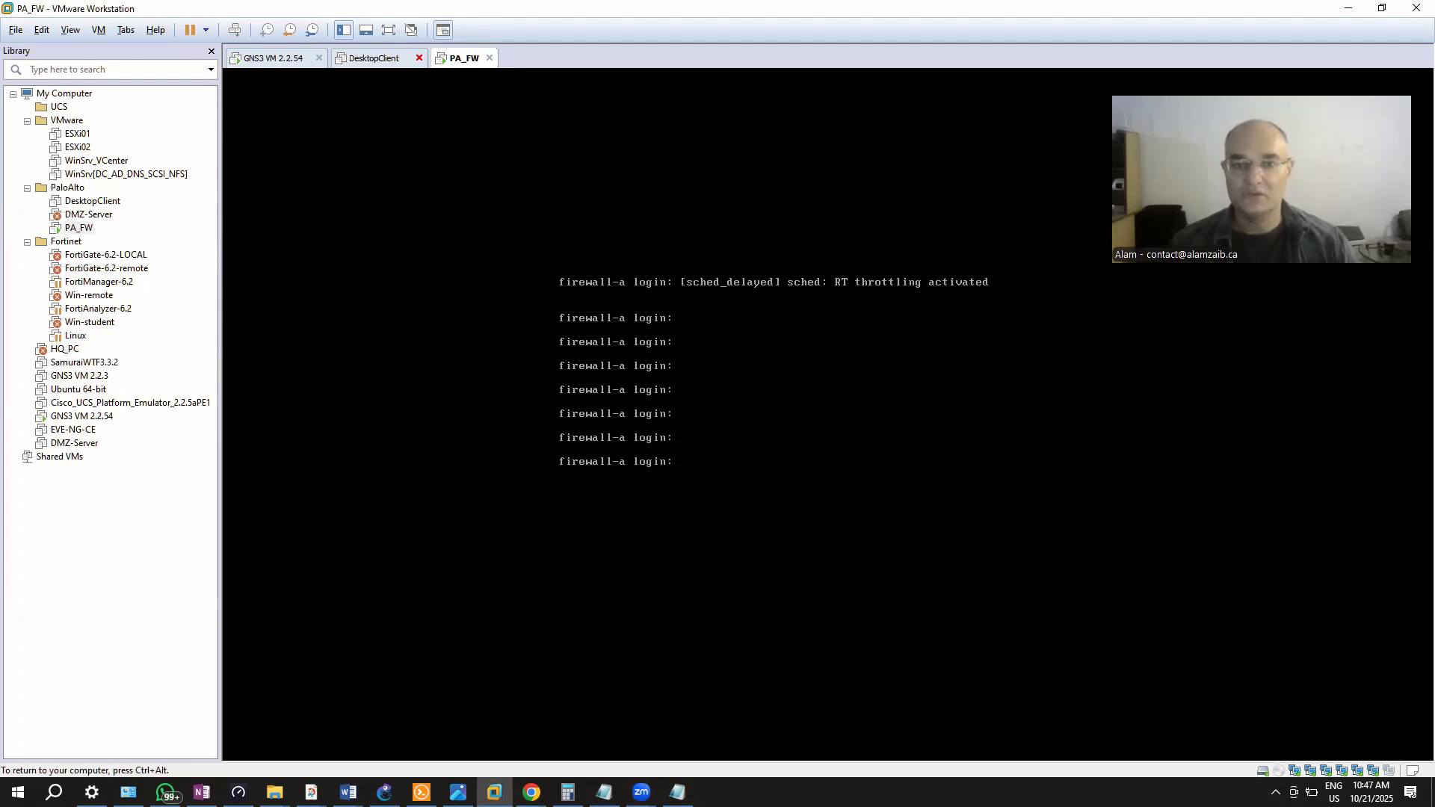
key(ctrl+alt)
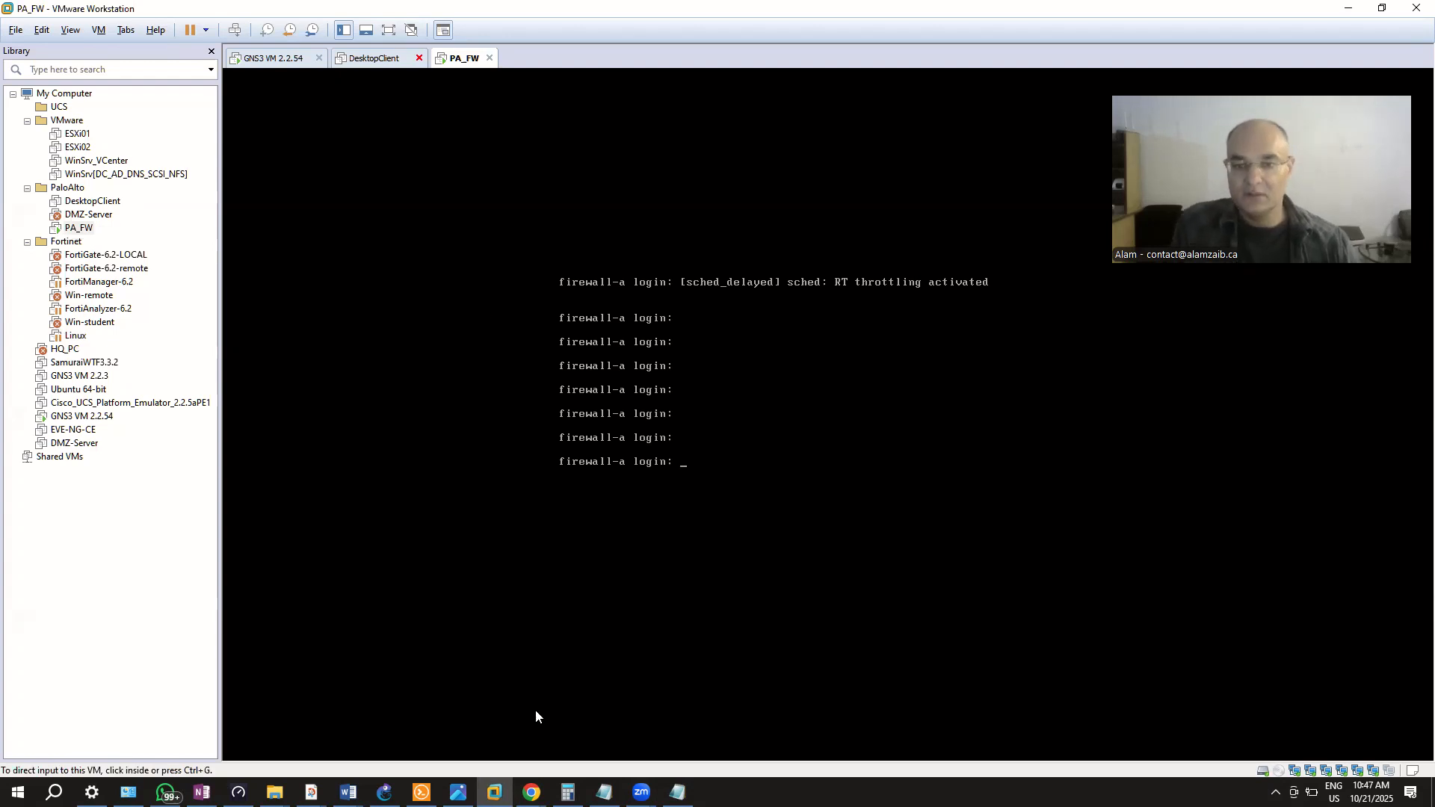
click(531, 793)
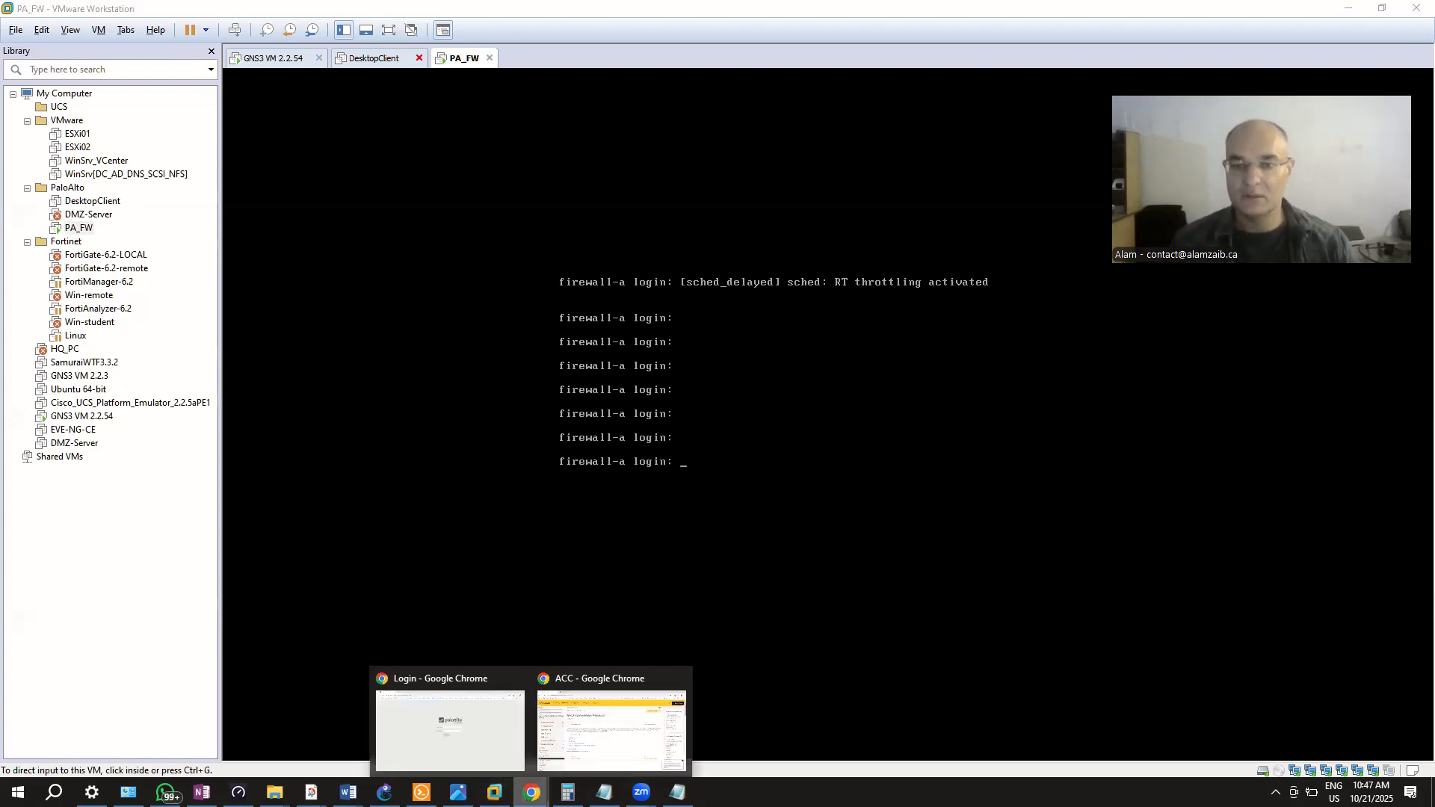
Log in to the firewall-a web interface with the admin username and its password
click(437, 727)
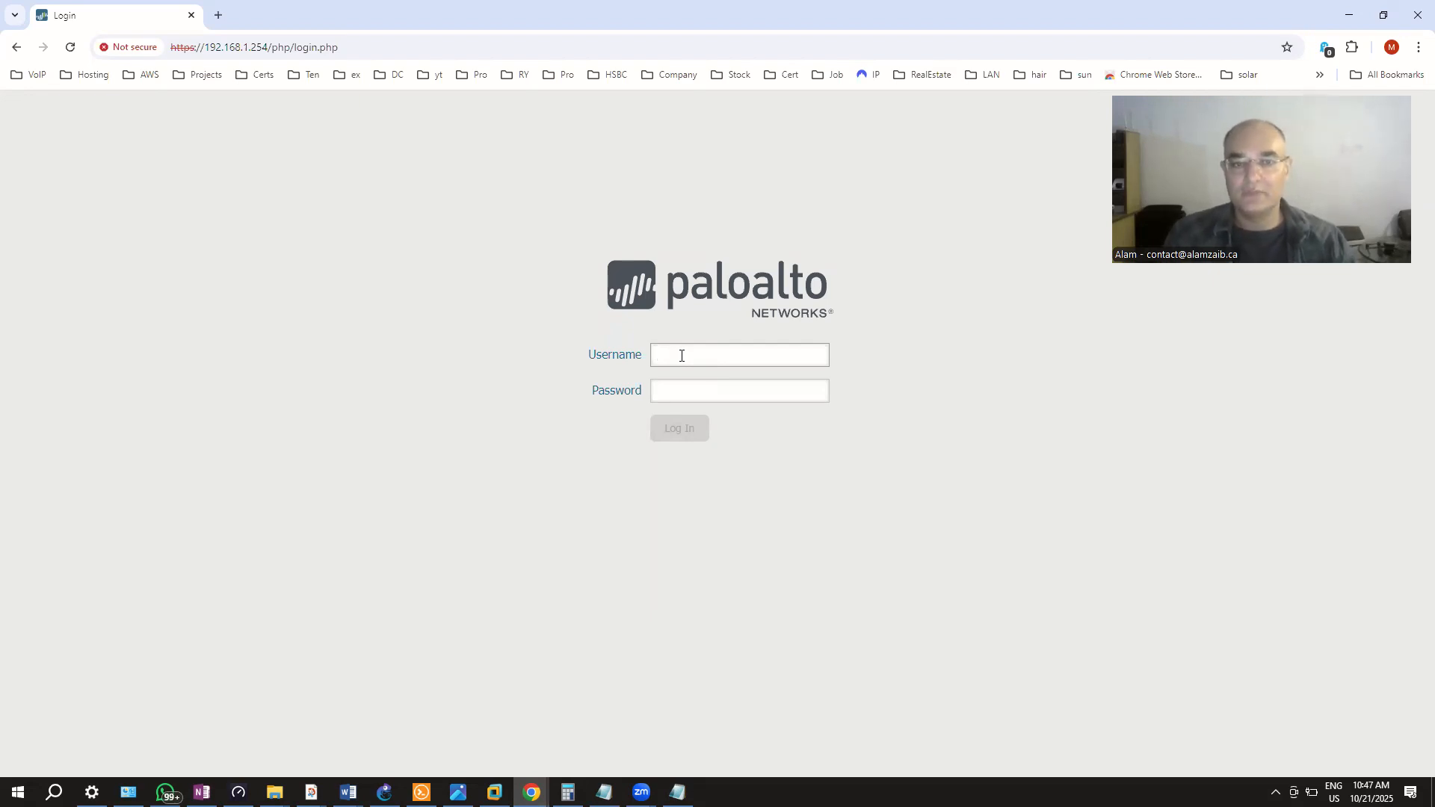
text(admin)
key(Tab)
text(admin)
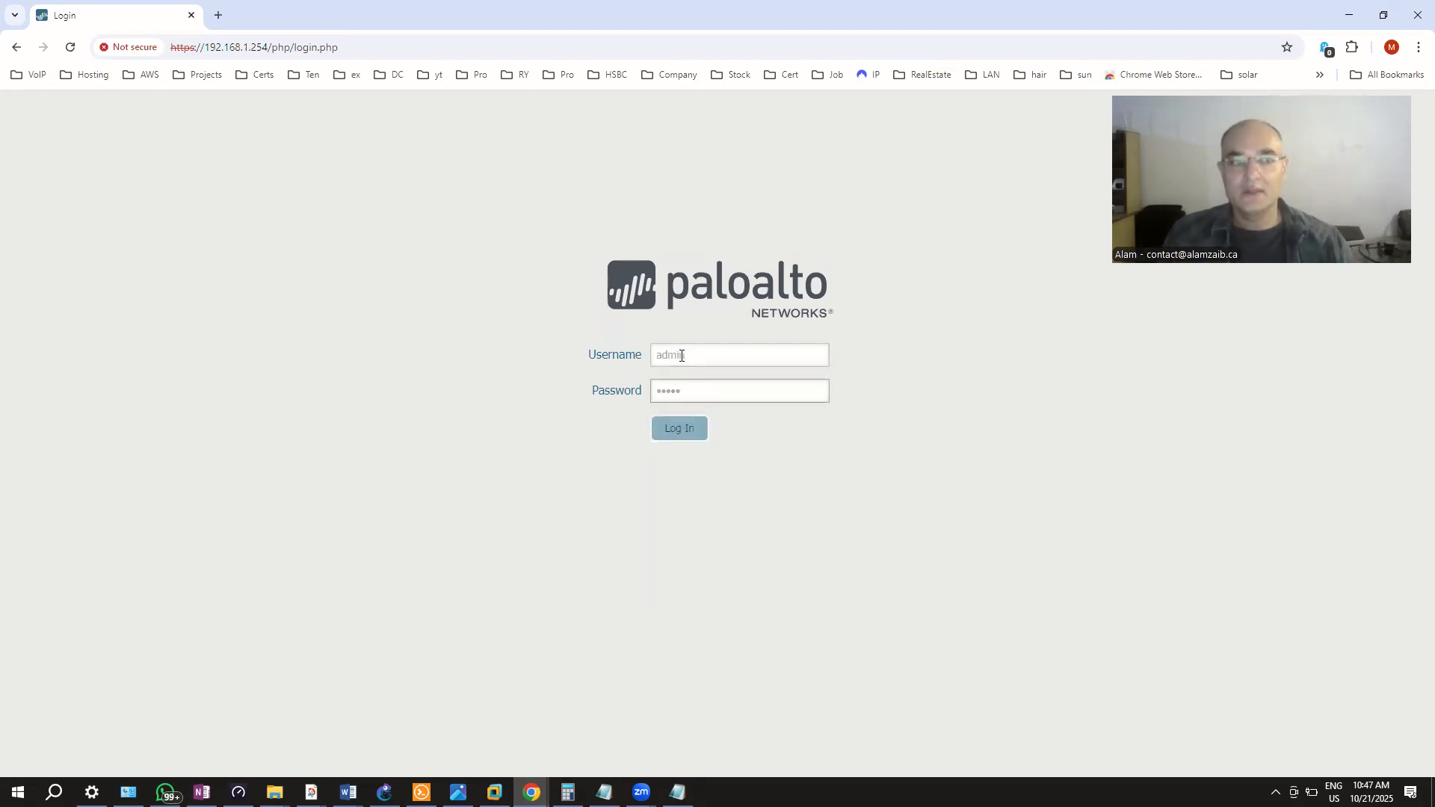
click(674, 434)
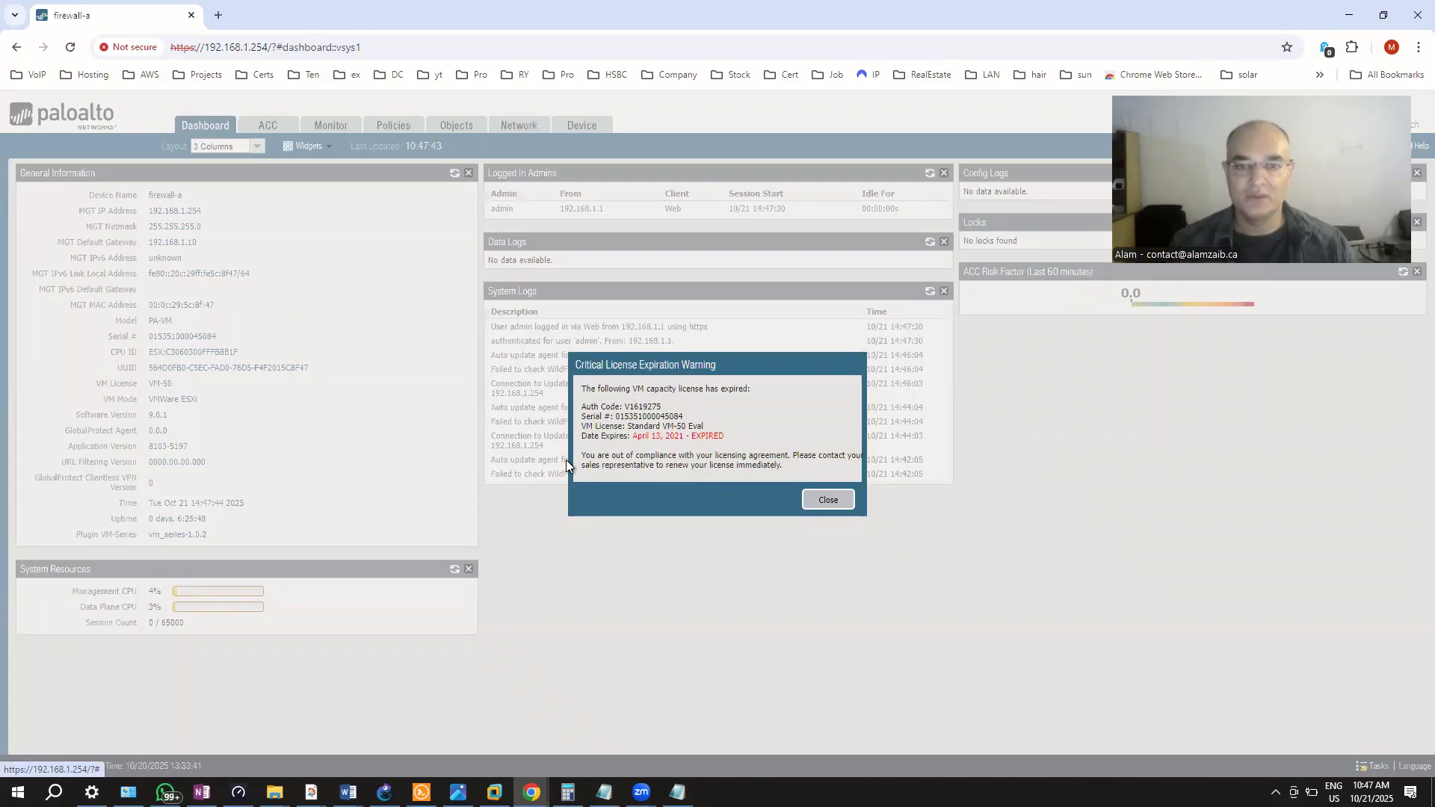
Close the expired VM-50 license warning and return to the Dashboard
click(829, 501)
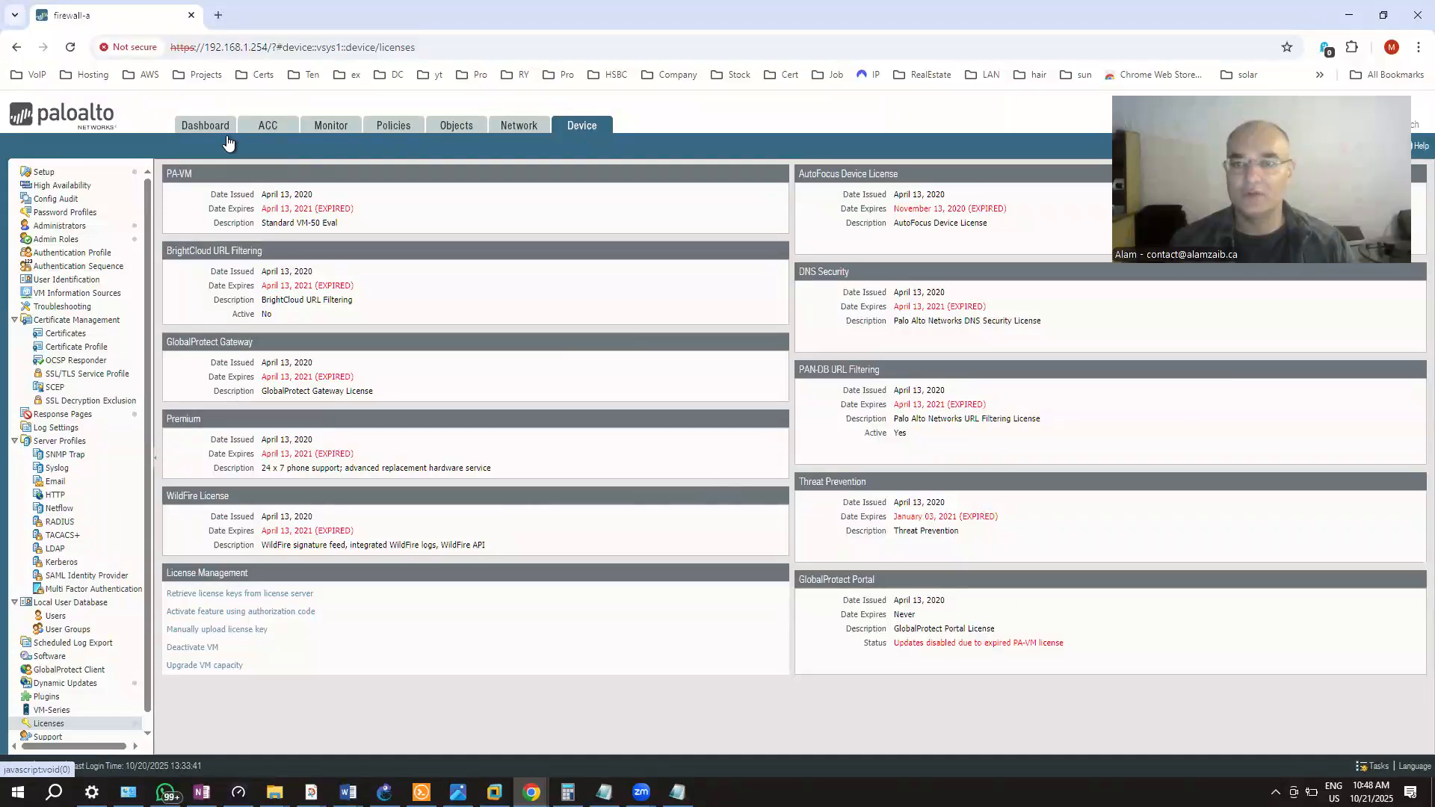
click(191, 131)
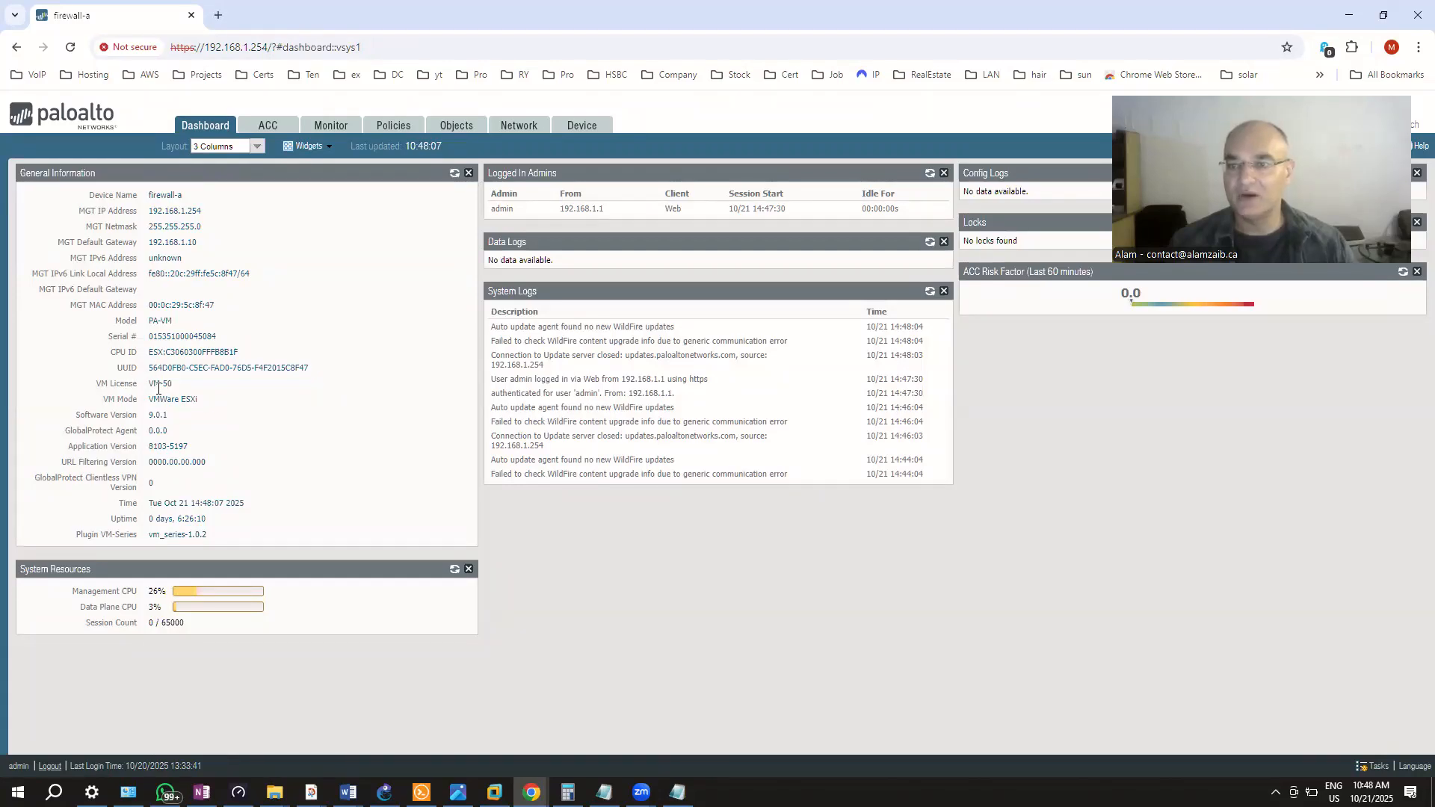
Zoom the Chrome page to 125% and scroll through the Dashboard widgets
triple_click(160, 384)
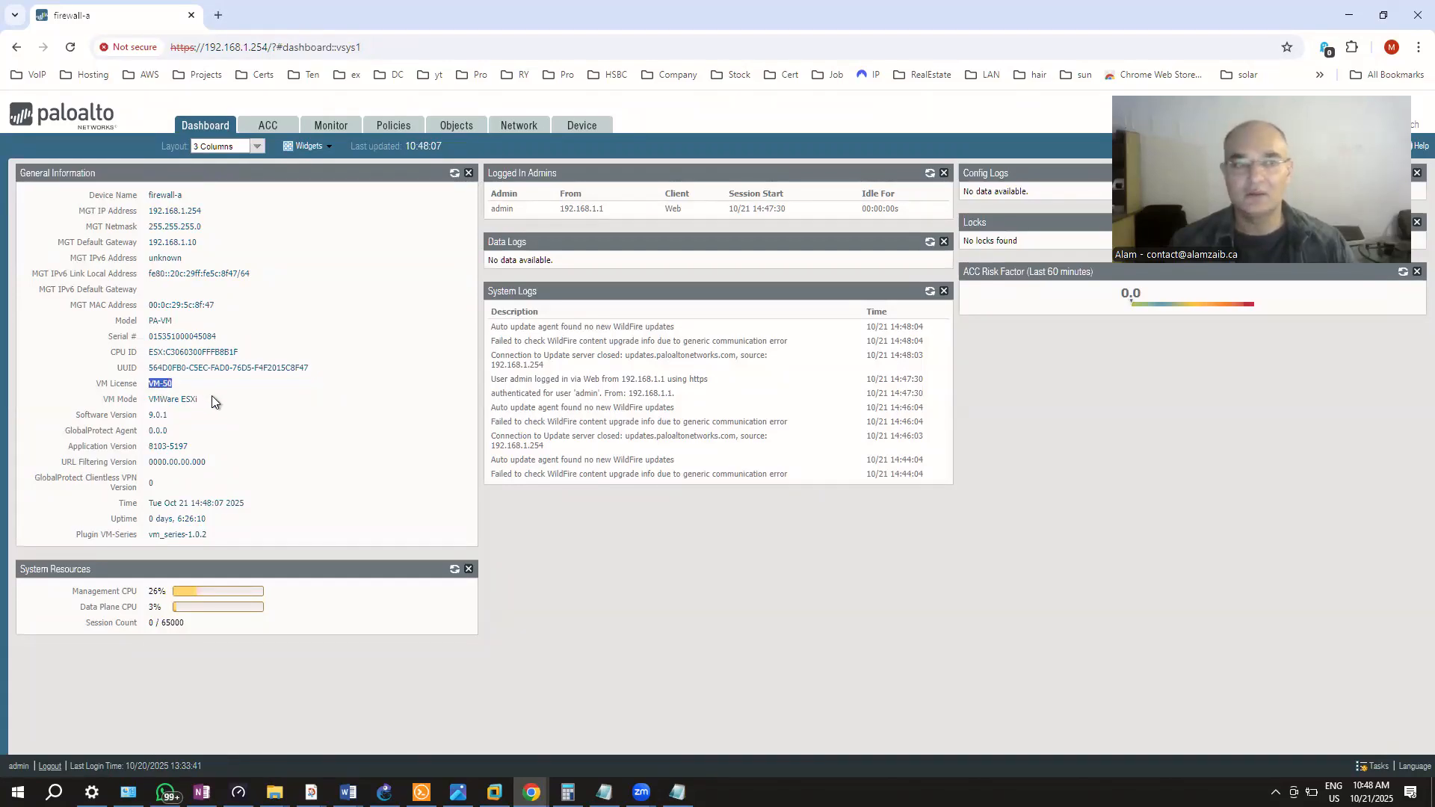
click(1418, 47)
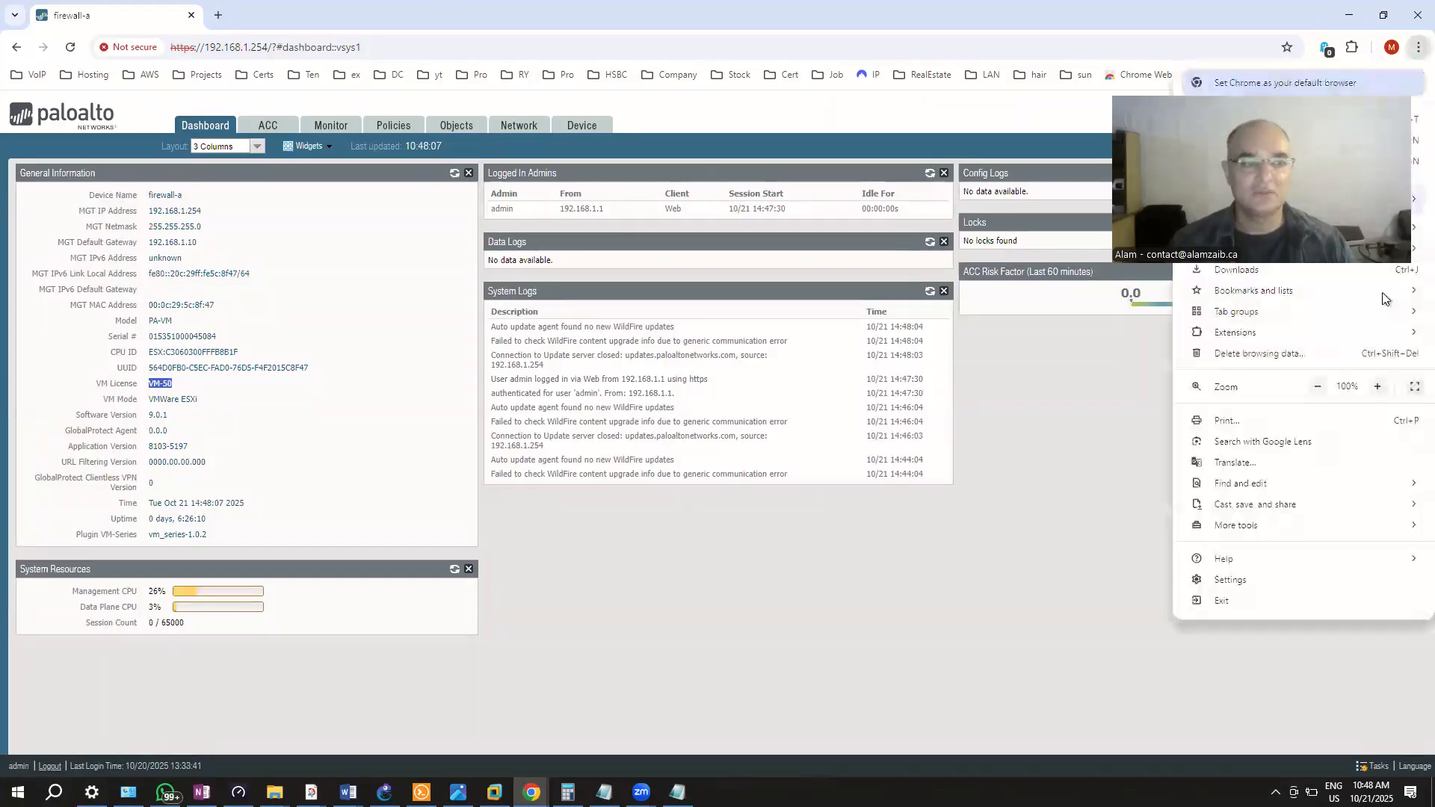
click(1377, 386)
click(1377, 386)
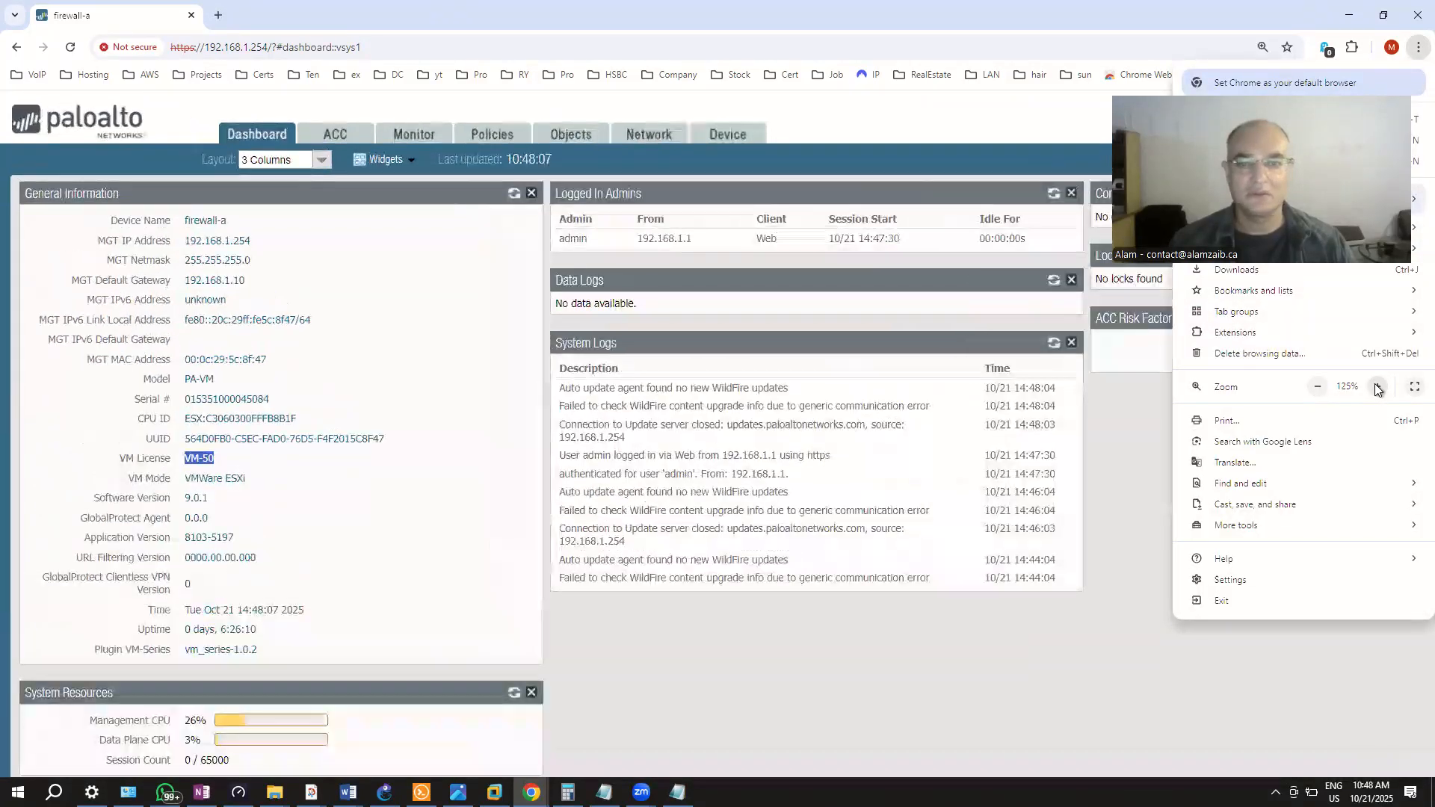
click(420, 361)
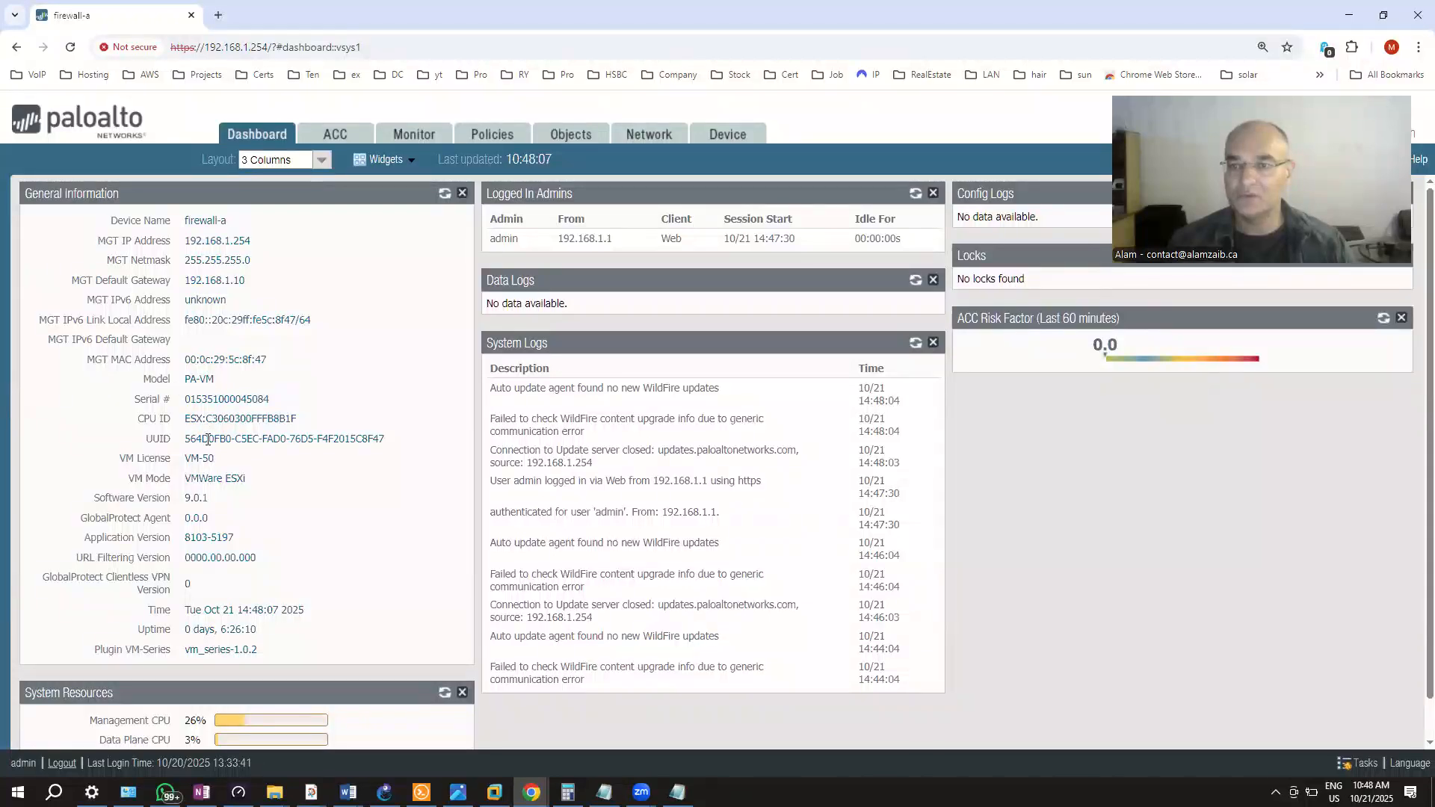
scroll(216, 486, down, 1)
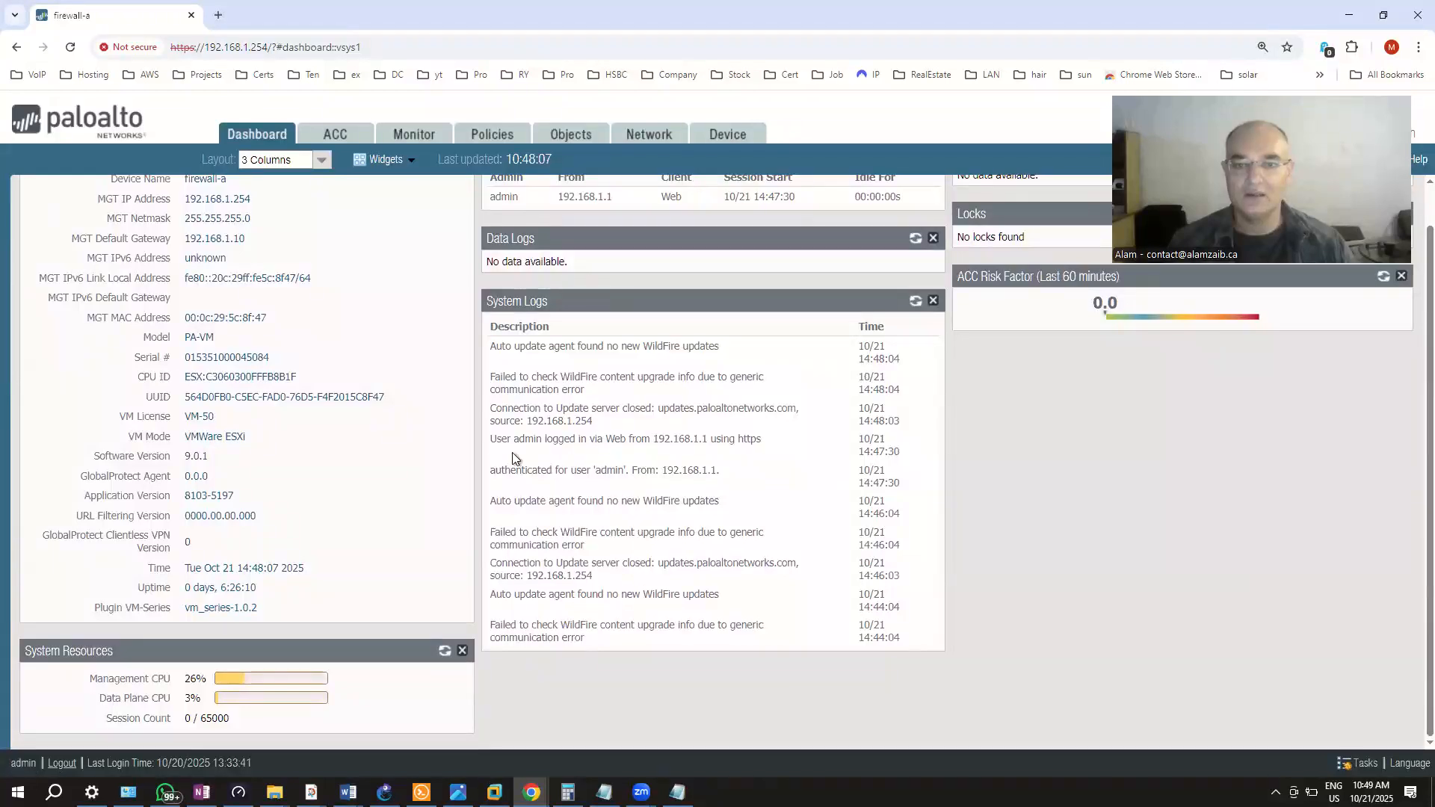
scroll(725, 441, up, 1)
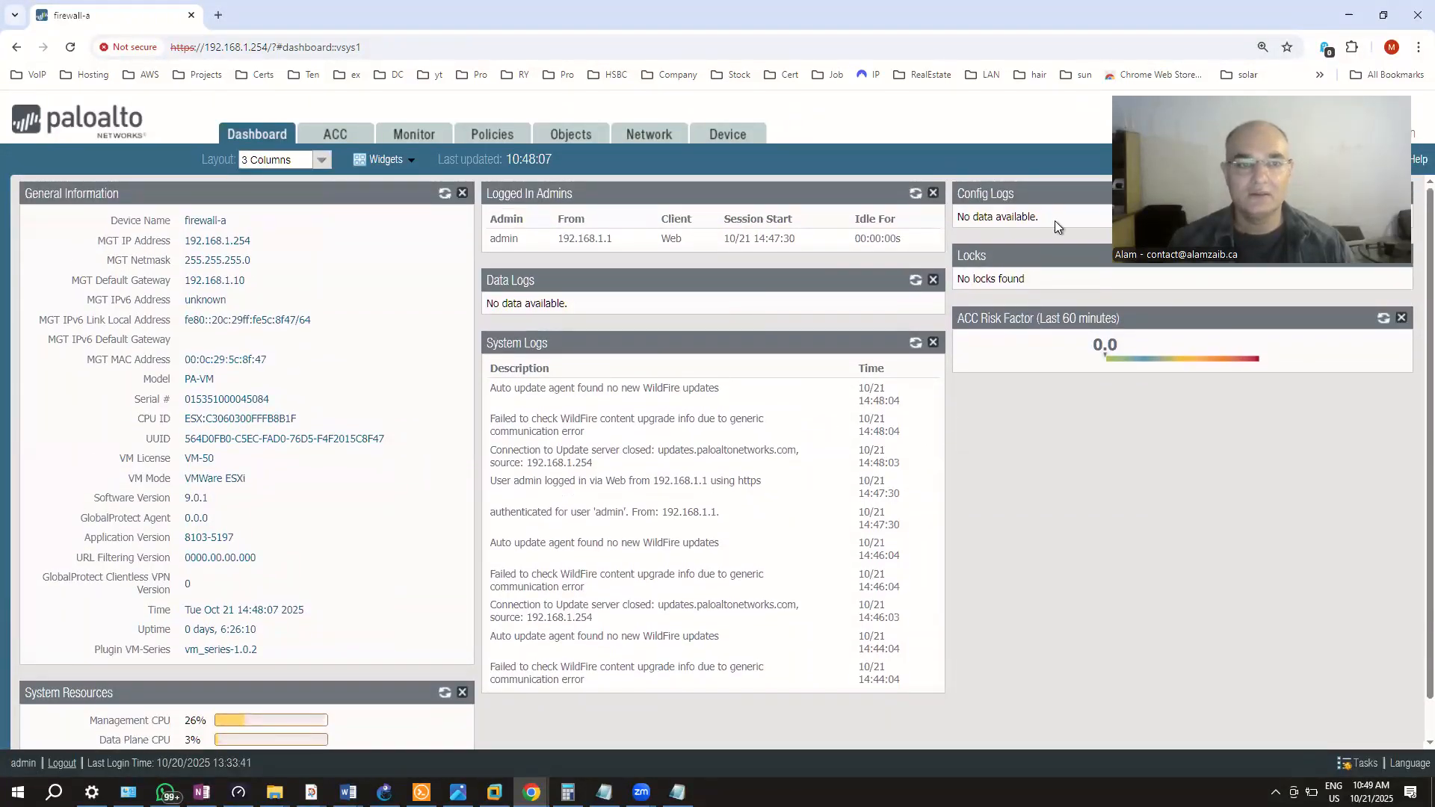
scroll(487, 444, down, 1)
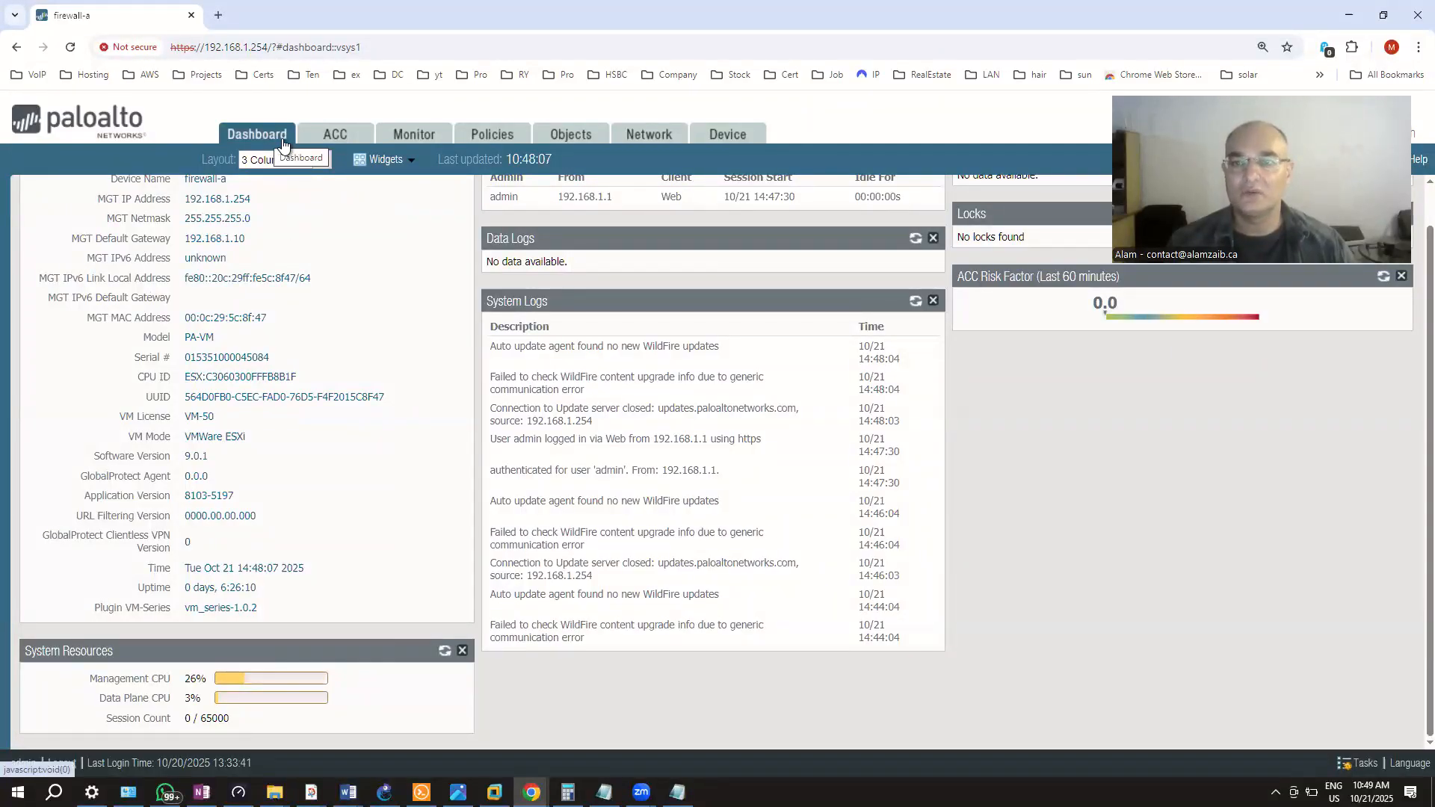
Open the ACC and scroll through its Network Activity view
click(345, 141)
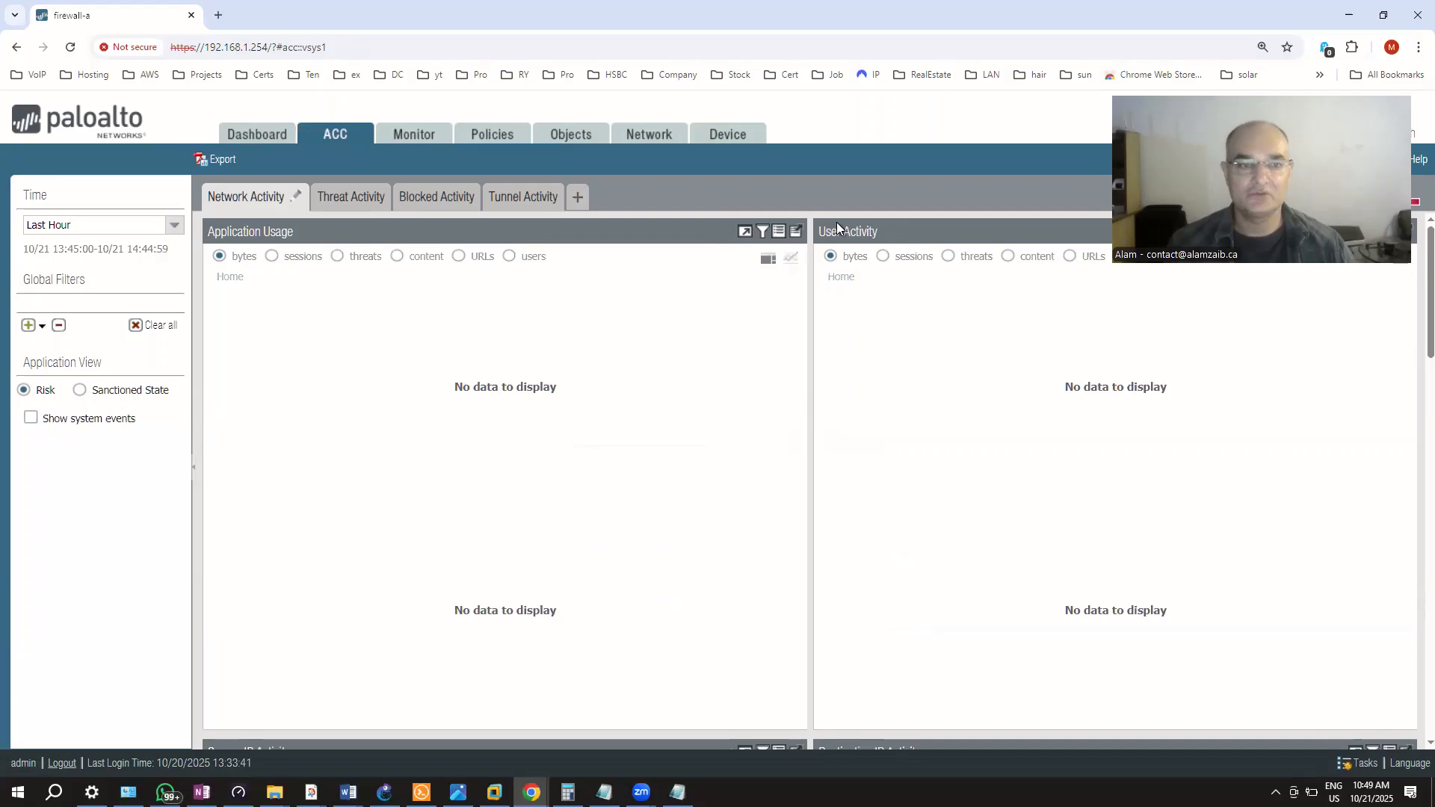
scroll(706, 591, down, 2)
scroll(707, 590, up, 3)
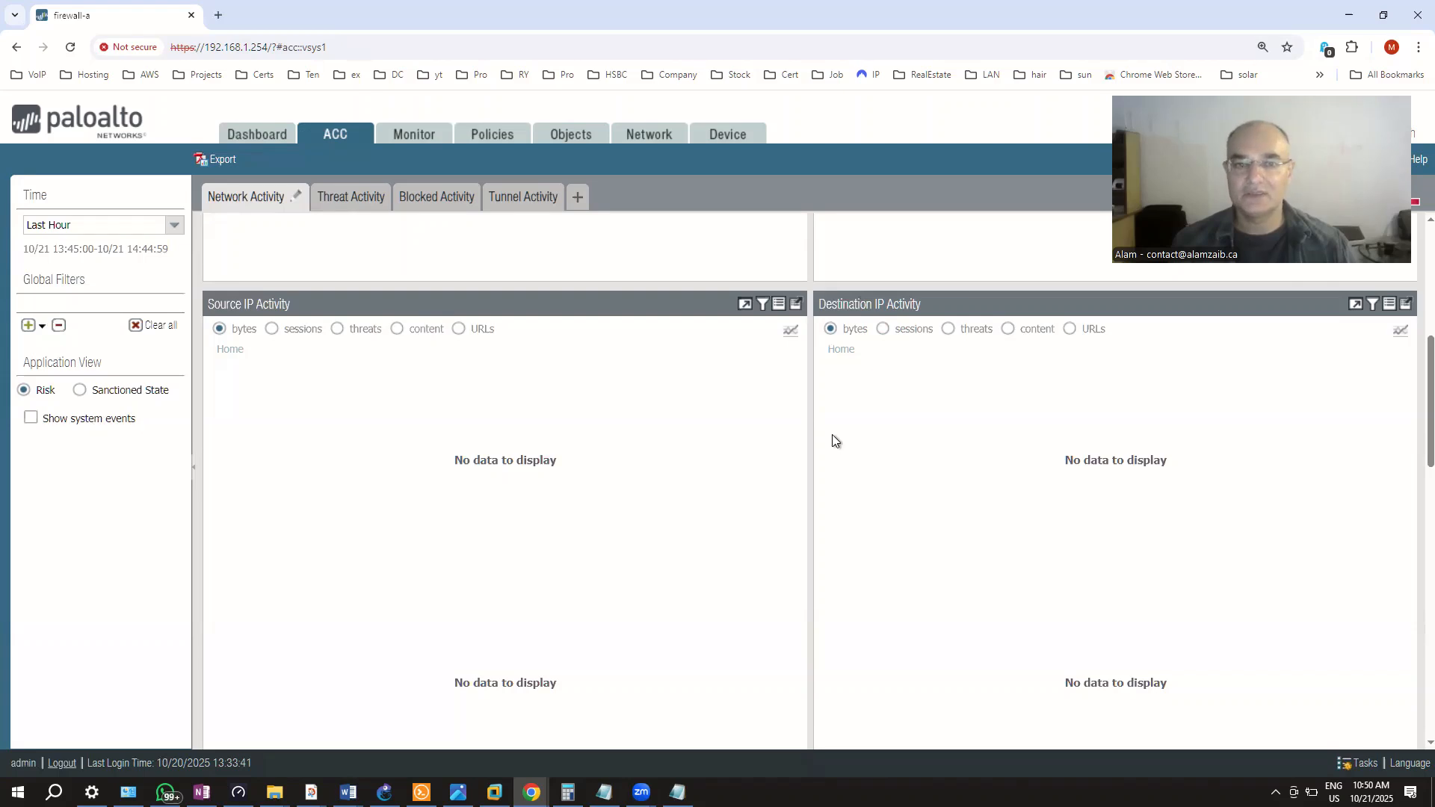
scroll(692, 666, down, 10)
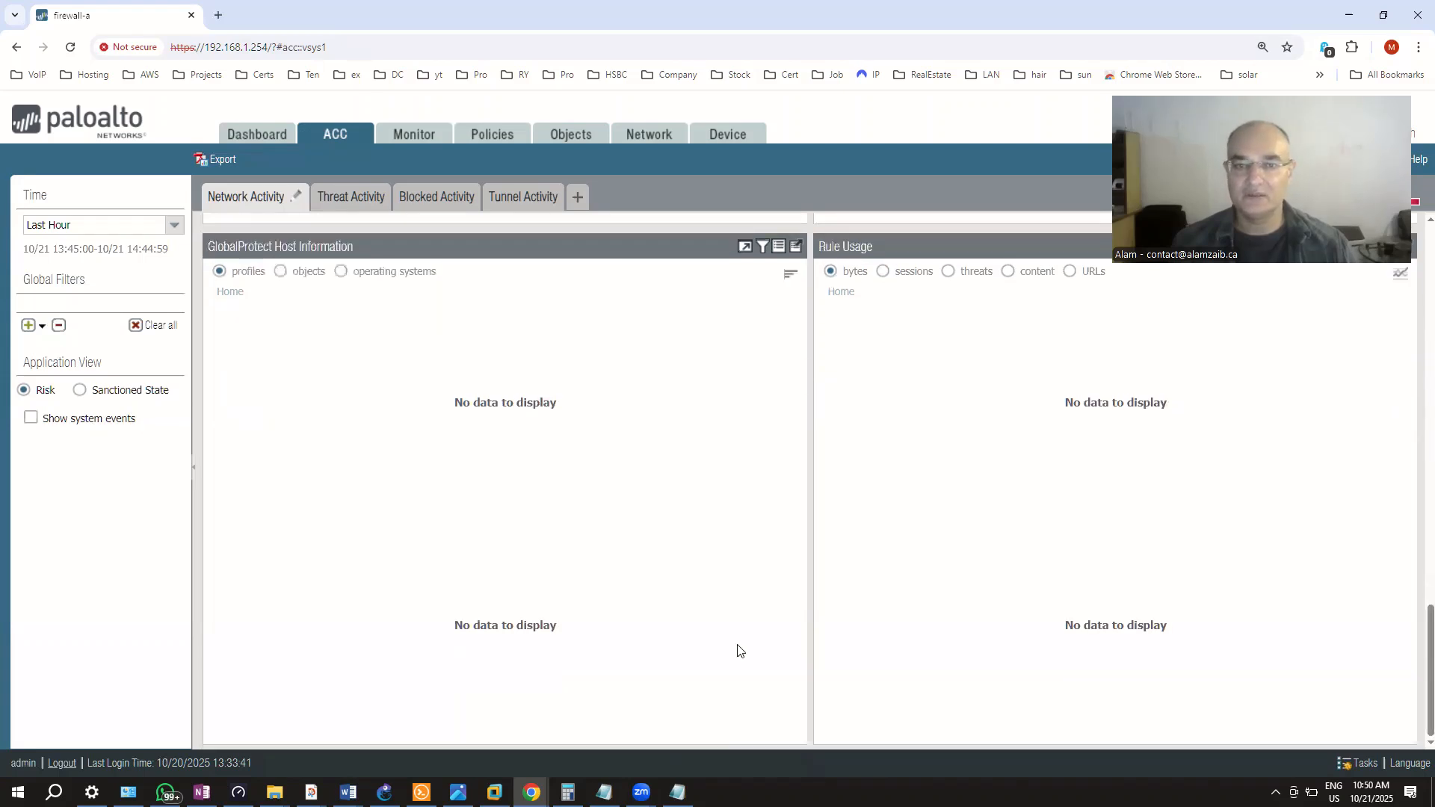
scroll(855, 630, up, 3)
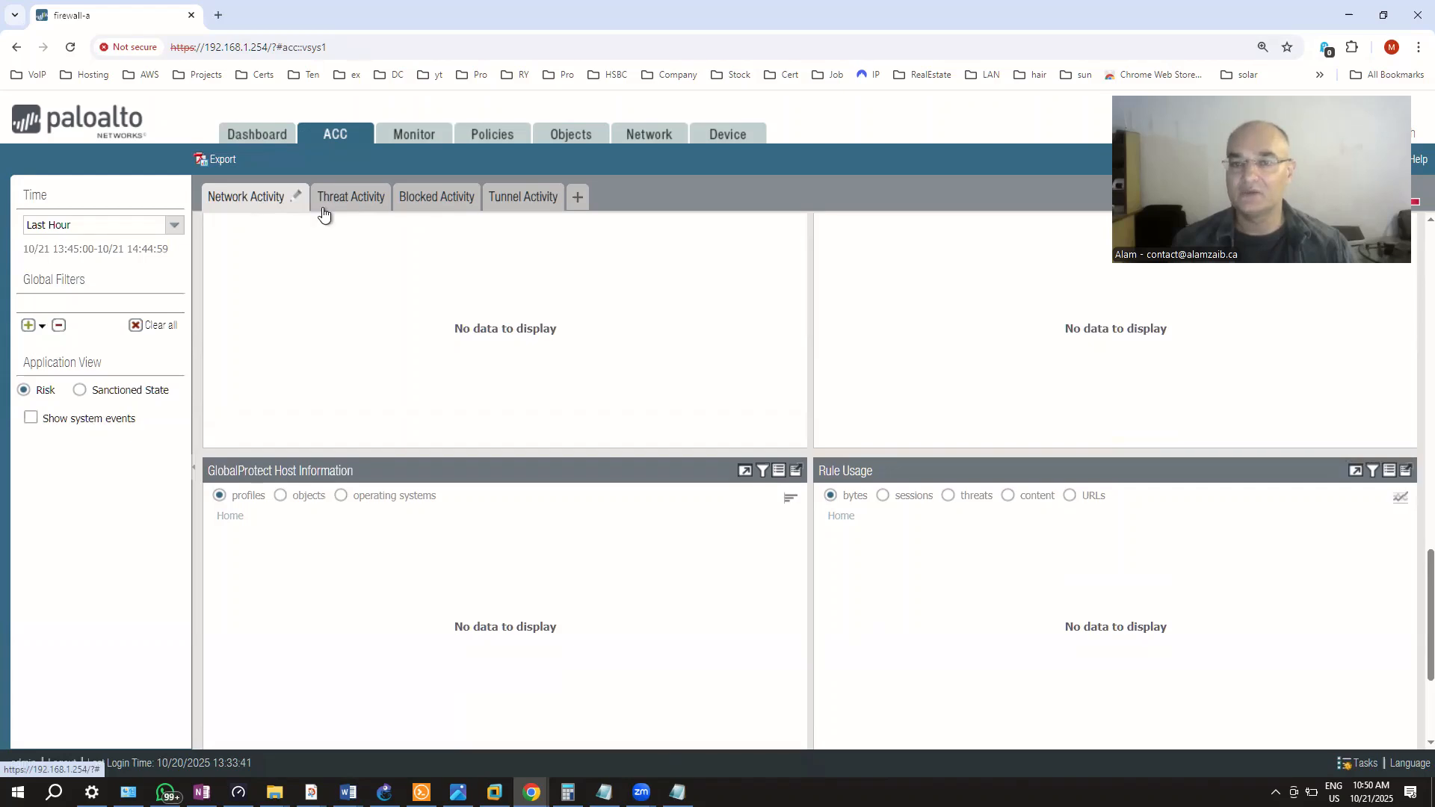
Review the Threat Activity, Blocked Activity and Tunnel Activity views
click(366, 196)
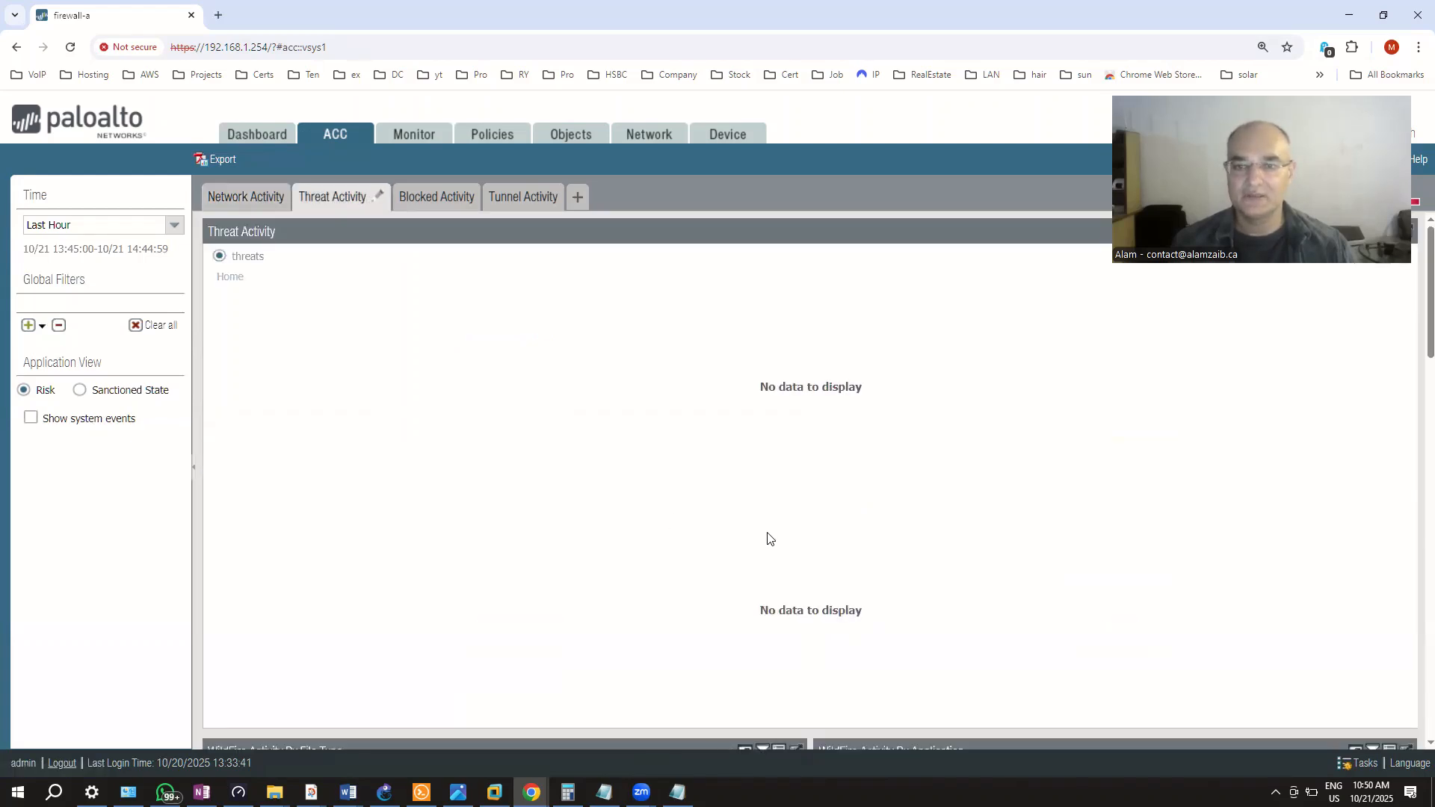
scroll(767, 538, down, 3)
scroll(769, 536, down, 3)
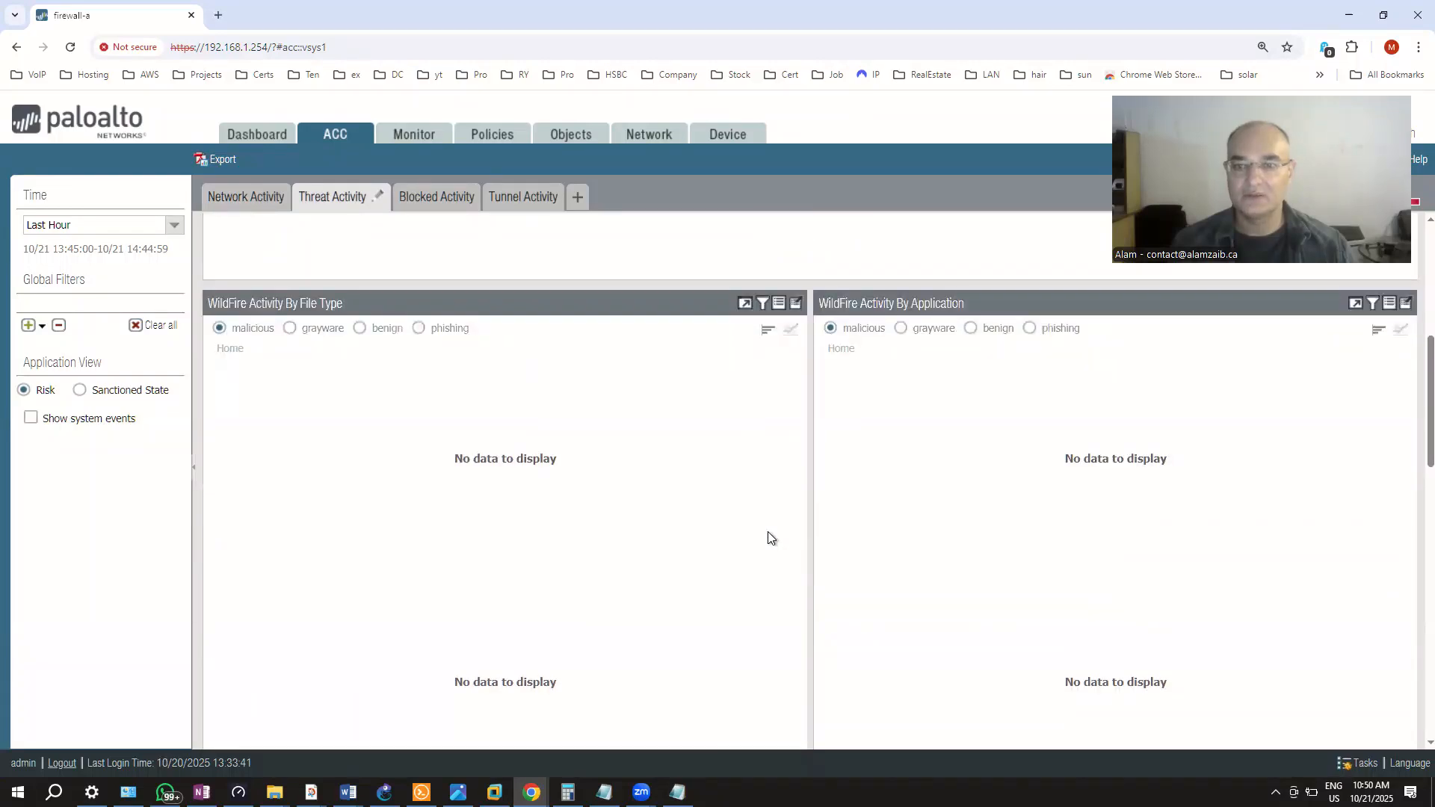
scroll(769, 532, up, 3)
scroll(775, 571, down, 5)
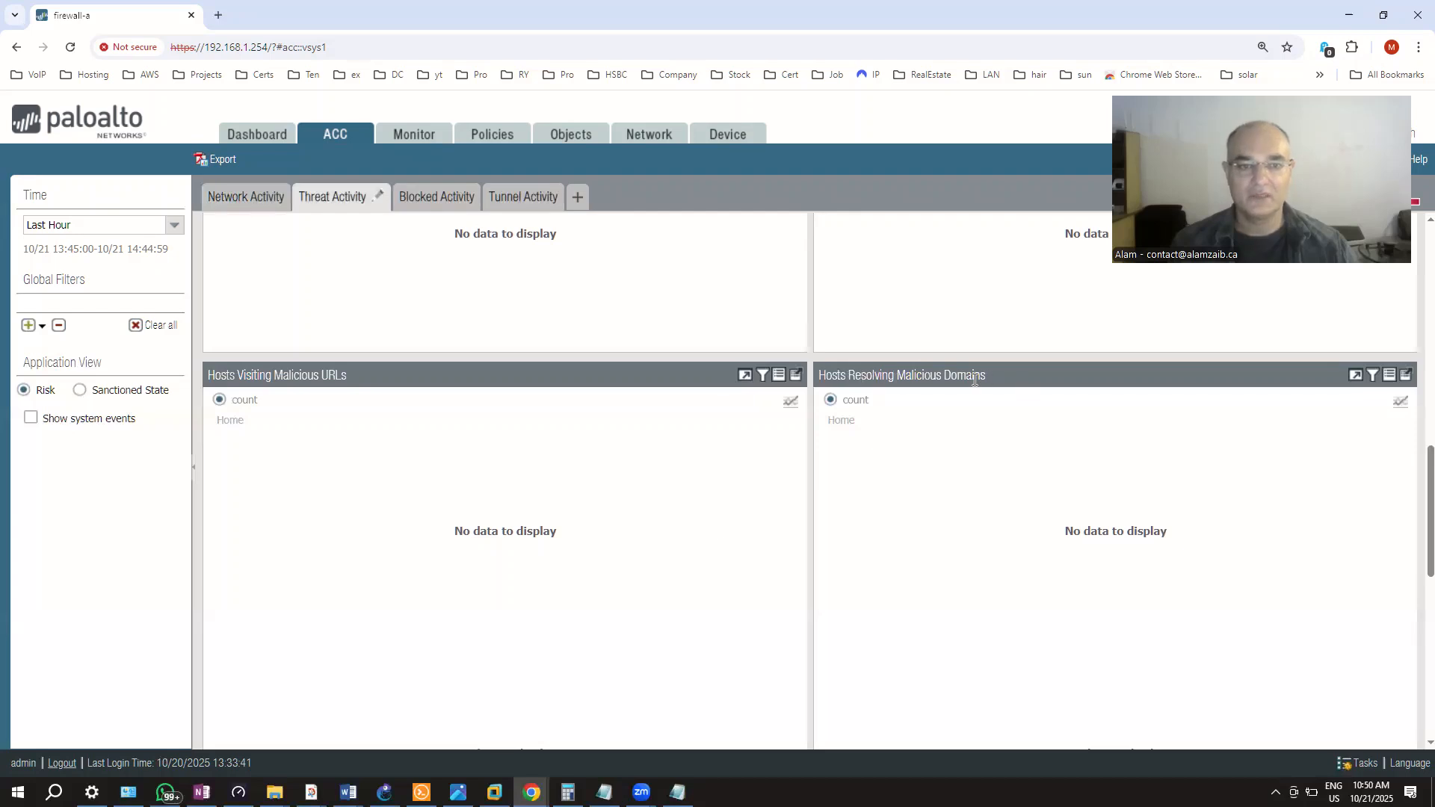
scroll(673, 672, down, 5)
scroll(675, 643, up, 8)
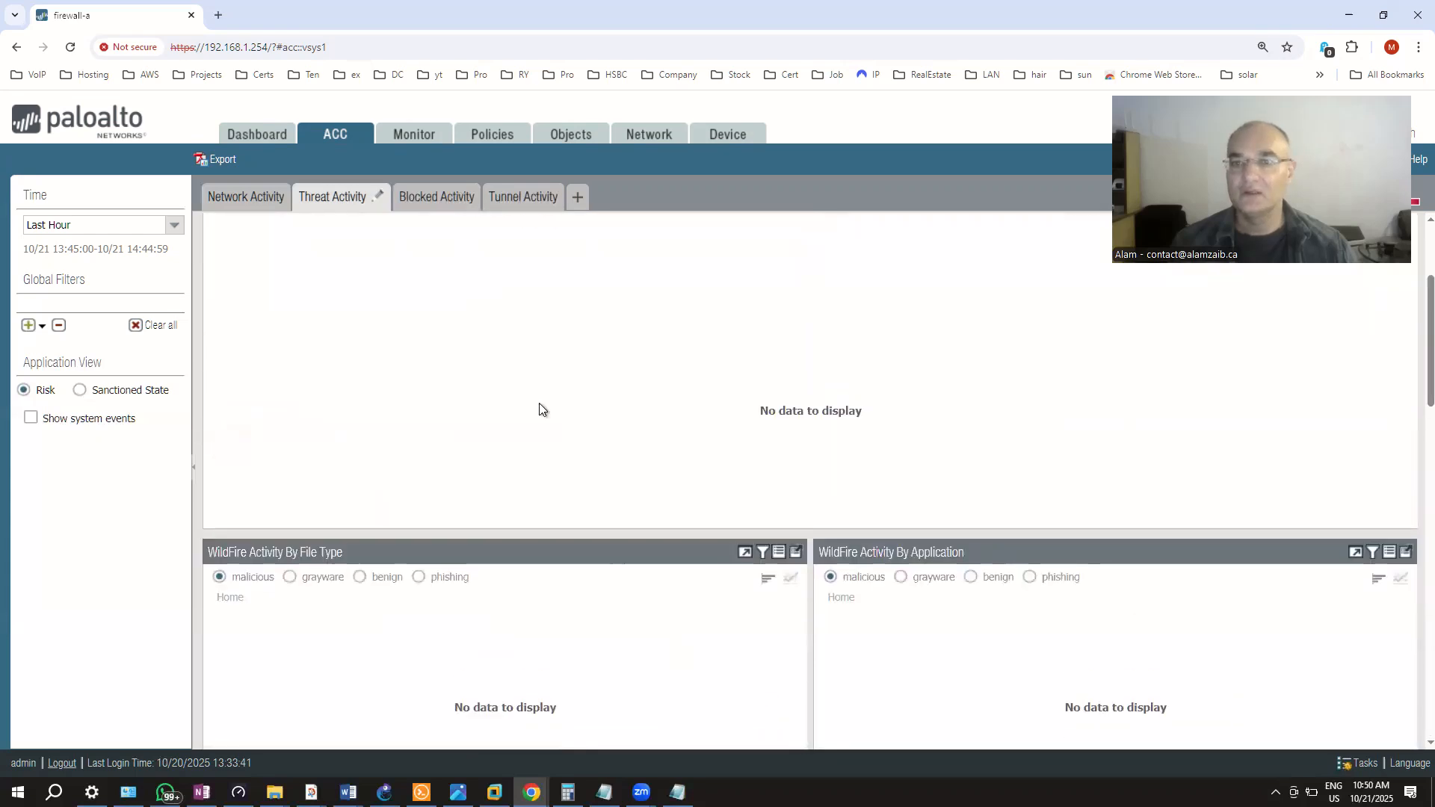
click(449, 196)
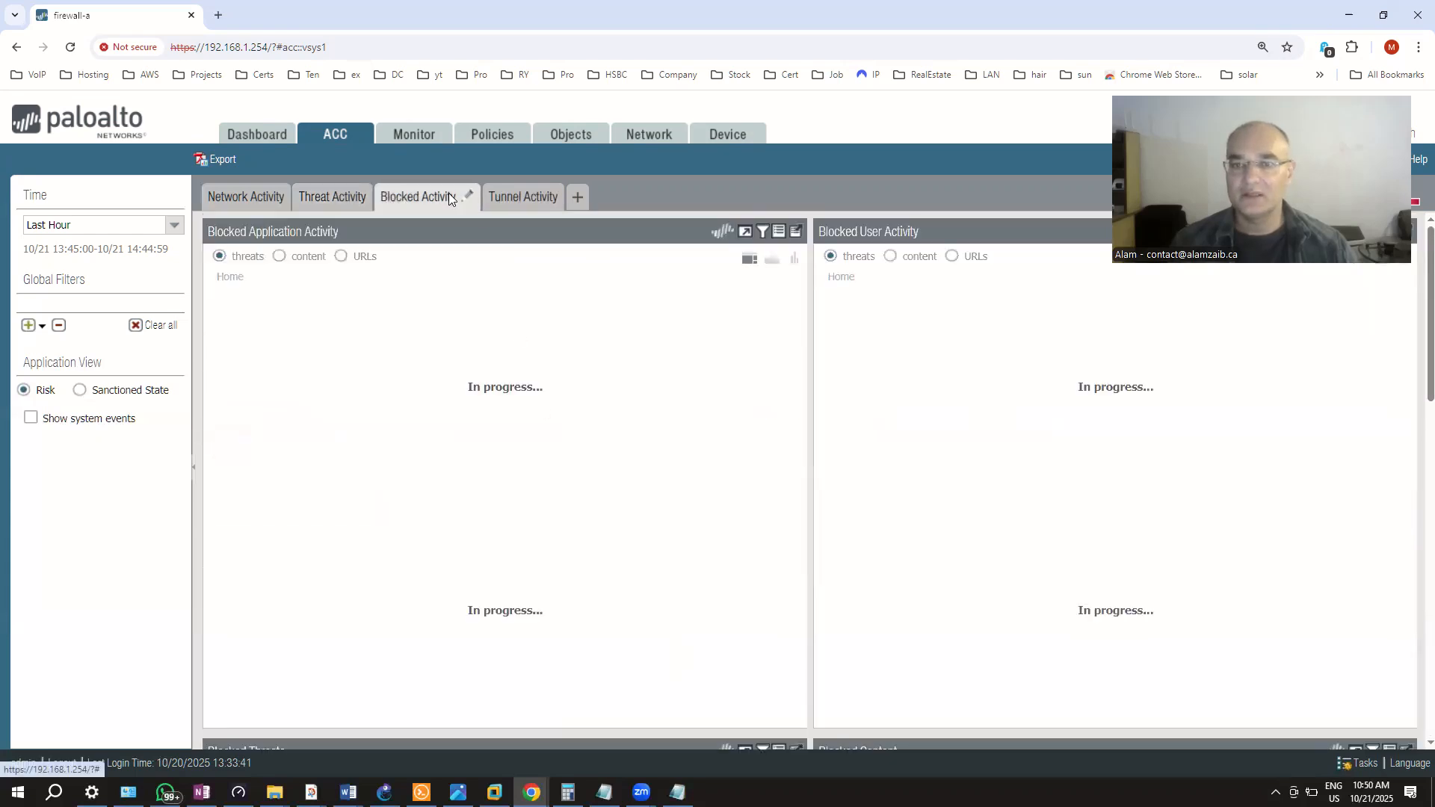
click(515, 197)
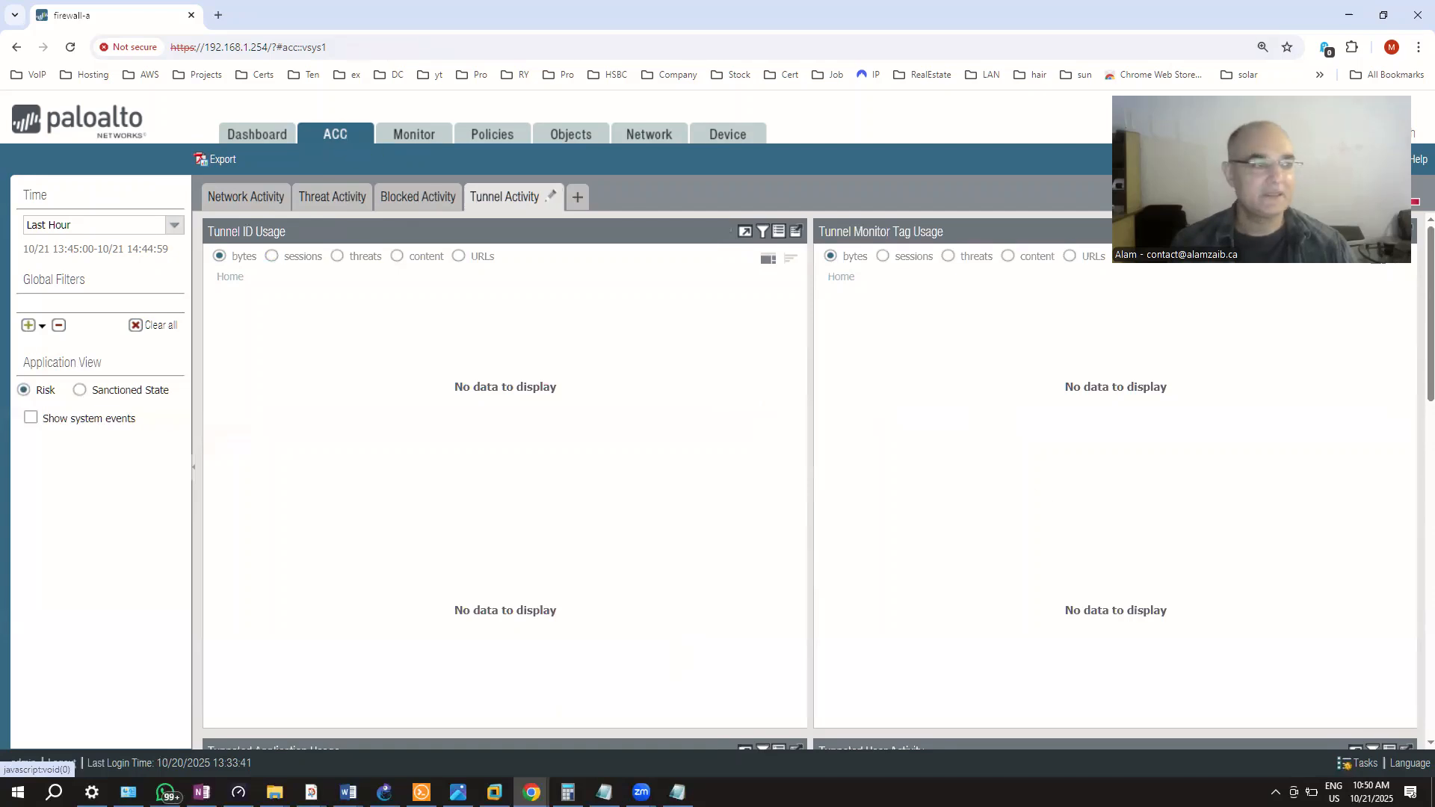
click(397, 133)
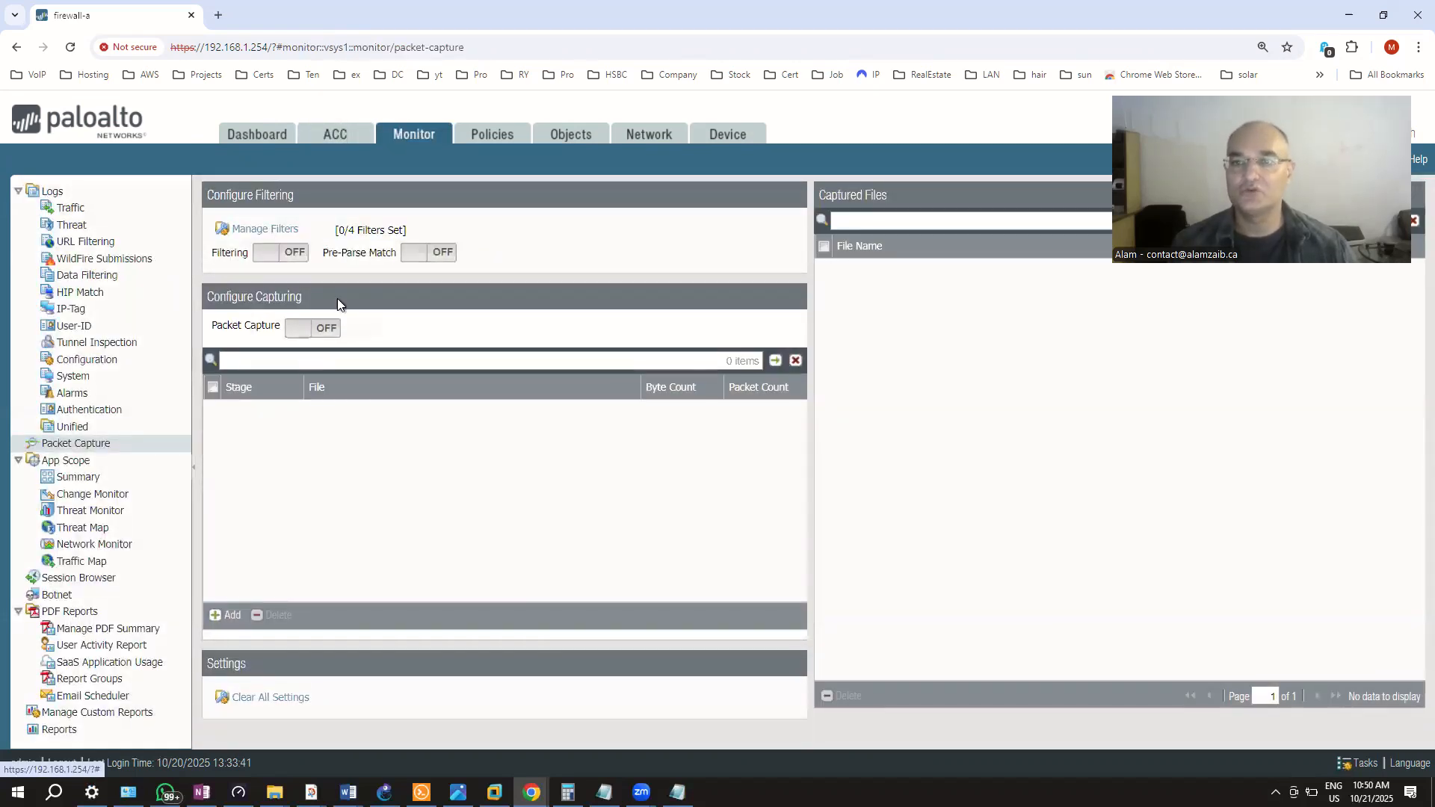
Show the Traffic log, clearing the filter after a 'source' query fails as a syntax error
click(88, 211)
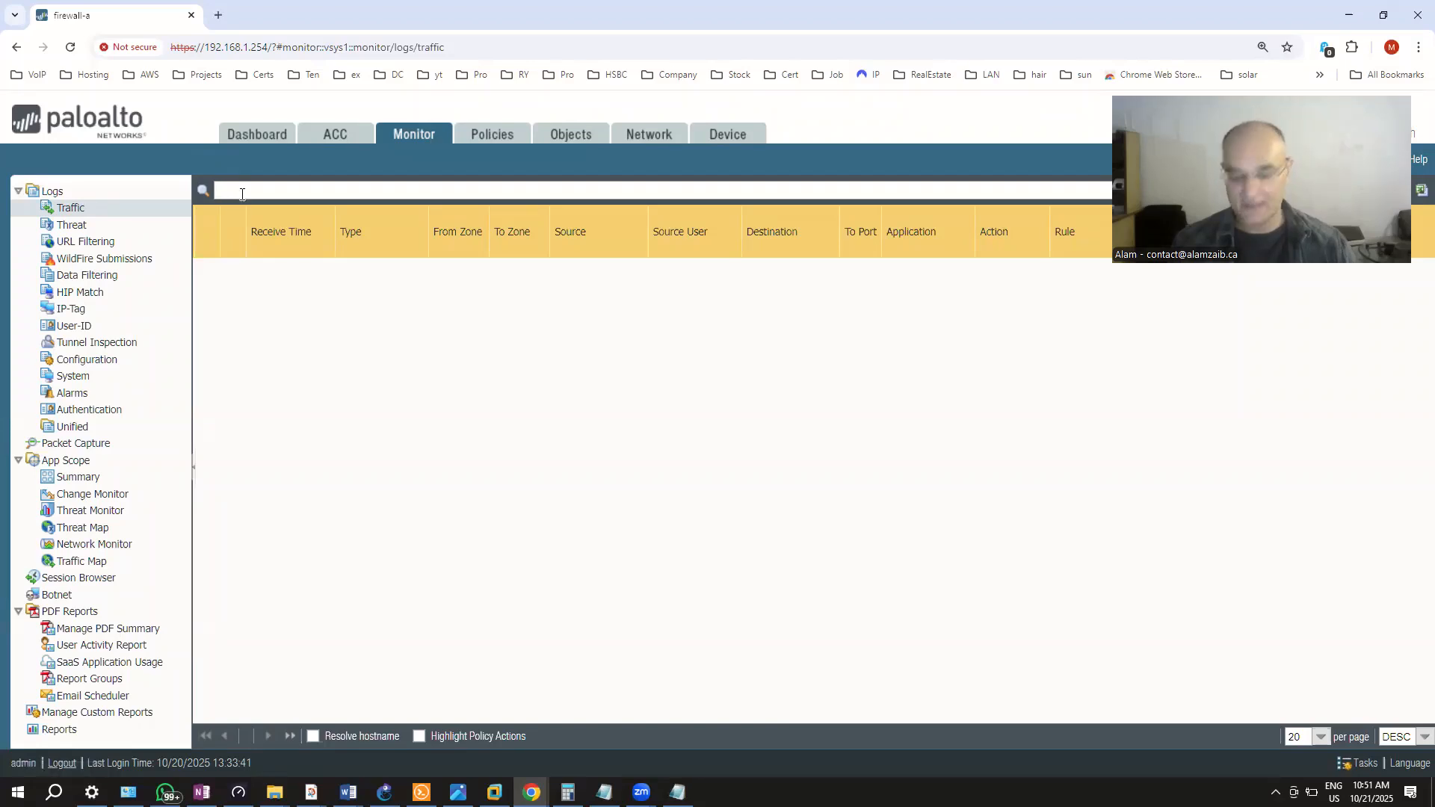
text(source)
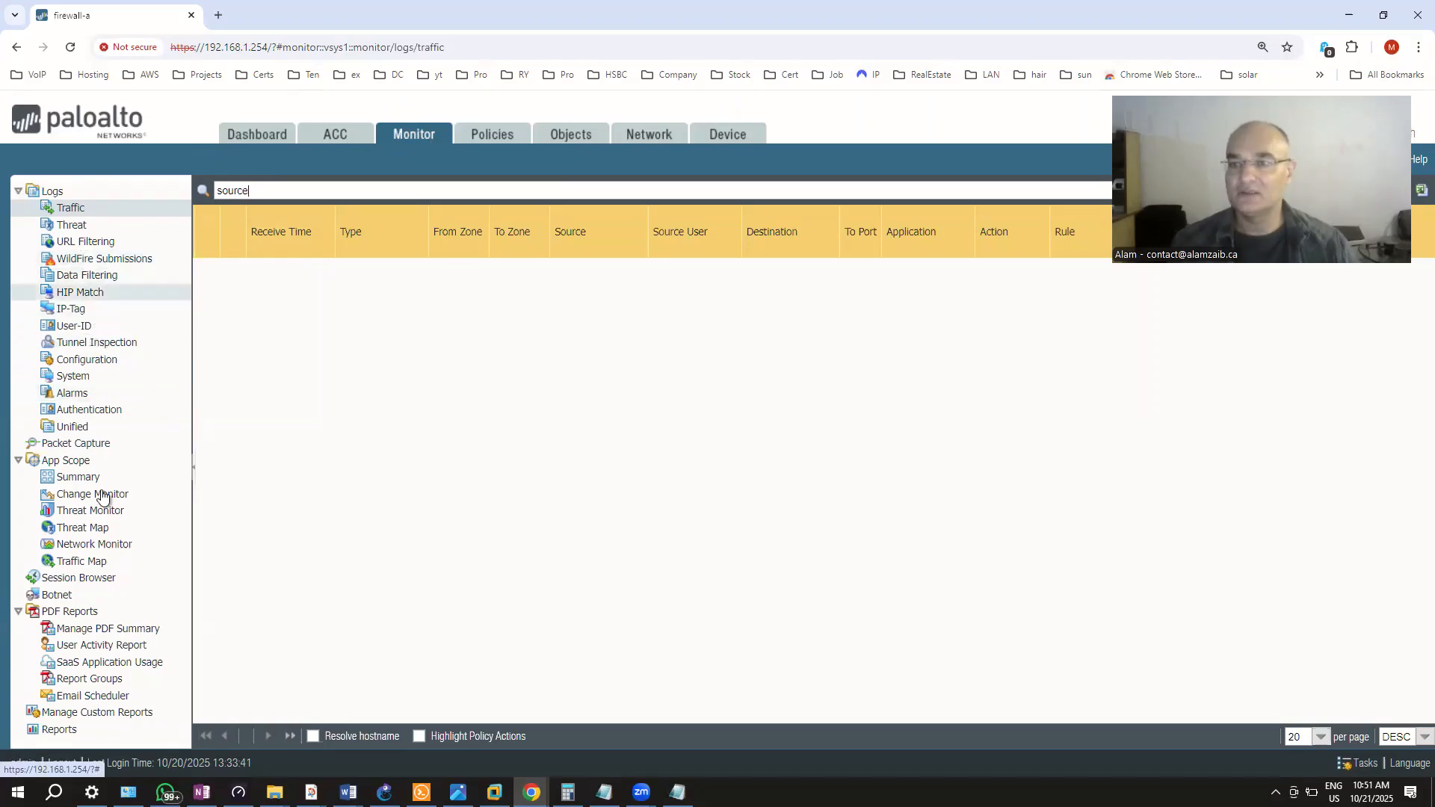
key(Return)
click(729, 501)
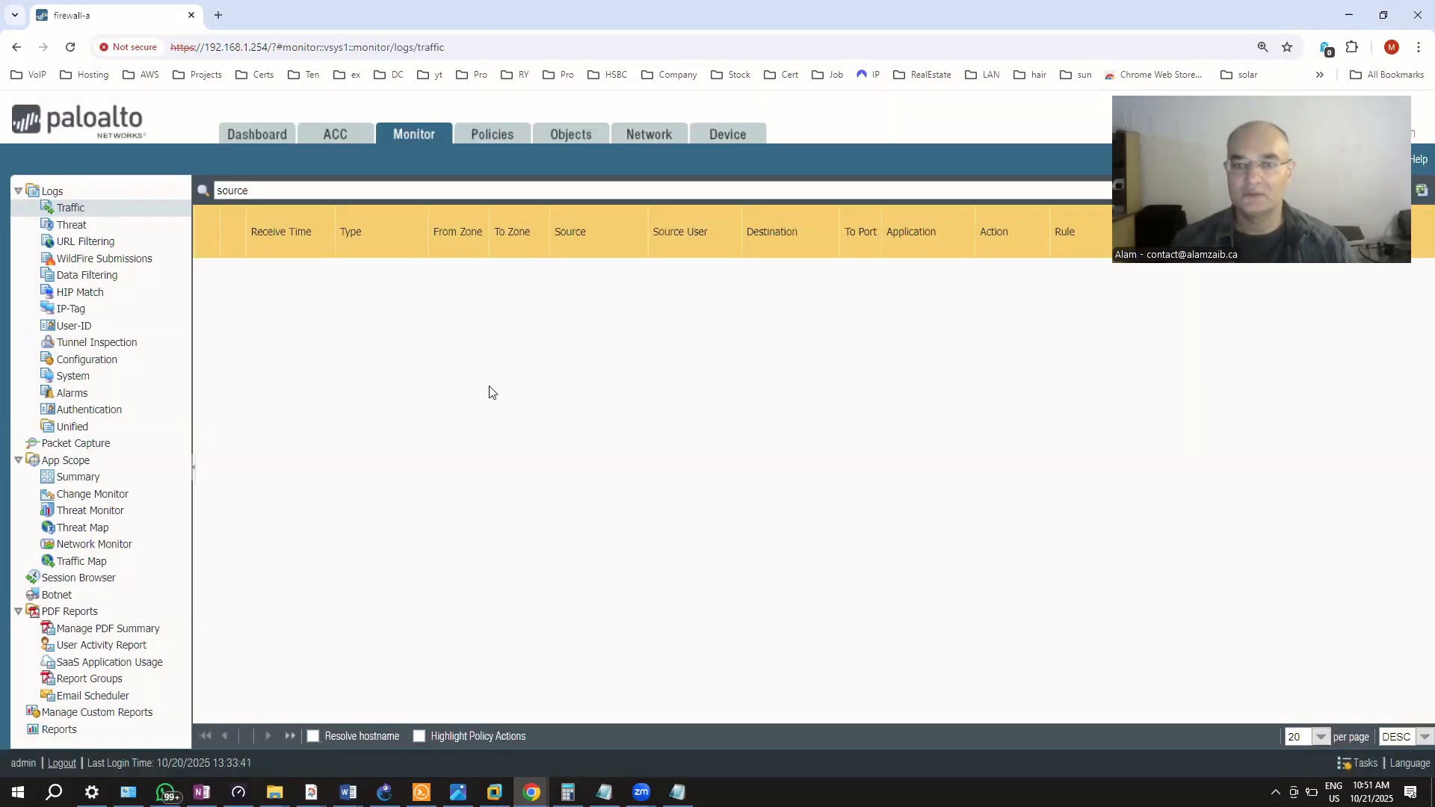
key(BackSpace)
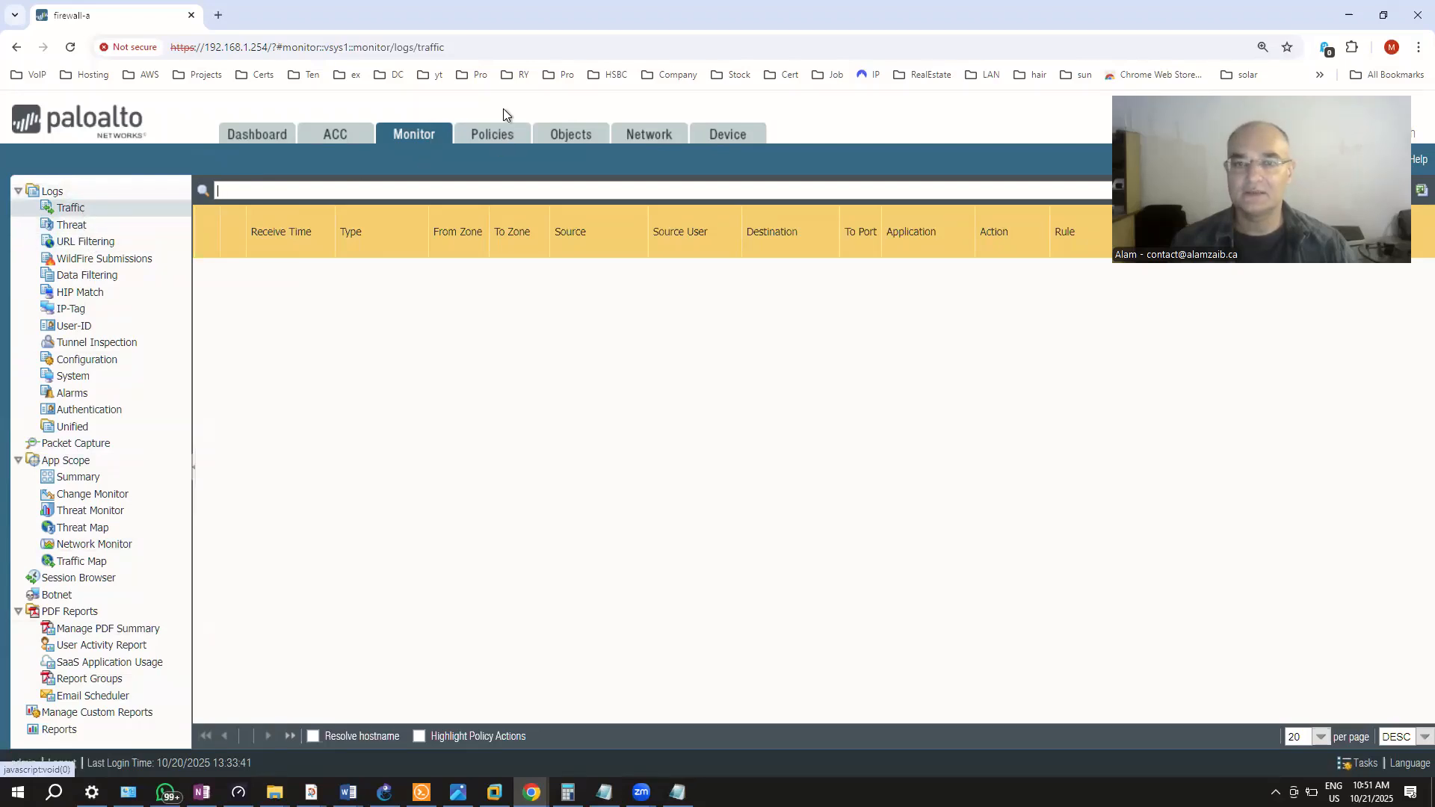
click(499, 136)
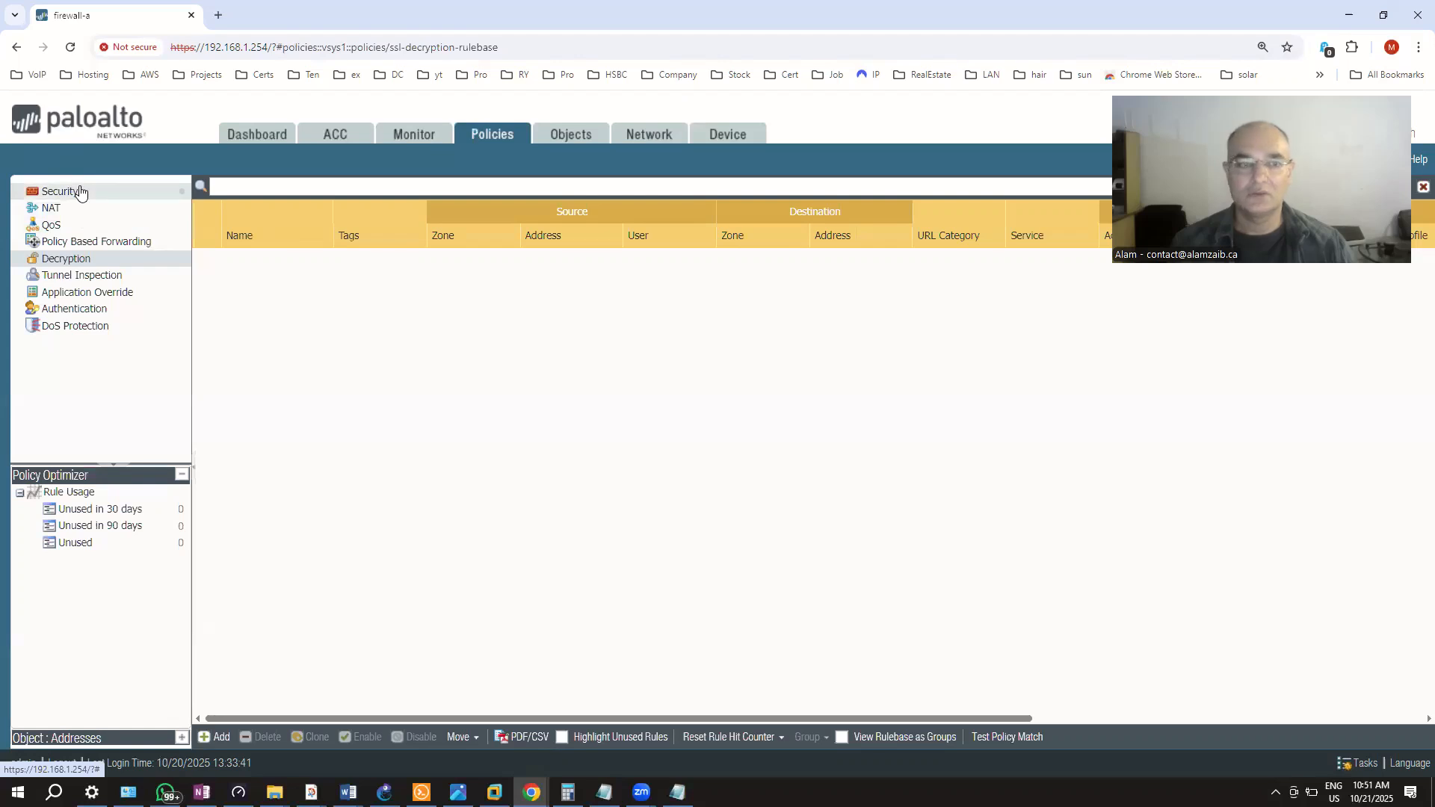
Switch to the Security rulebase and select the inside-to-outside rule
click(60, 191)
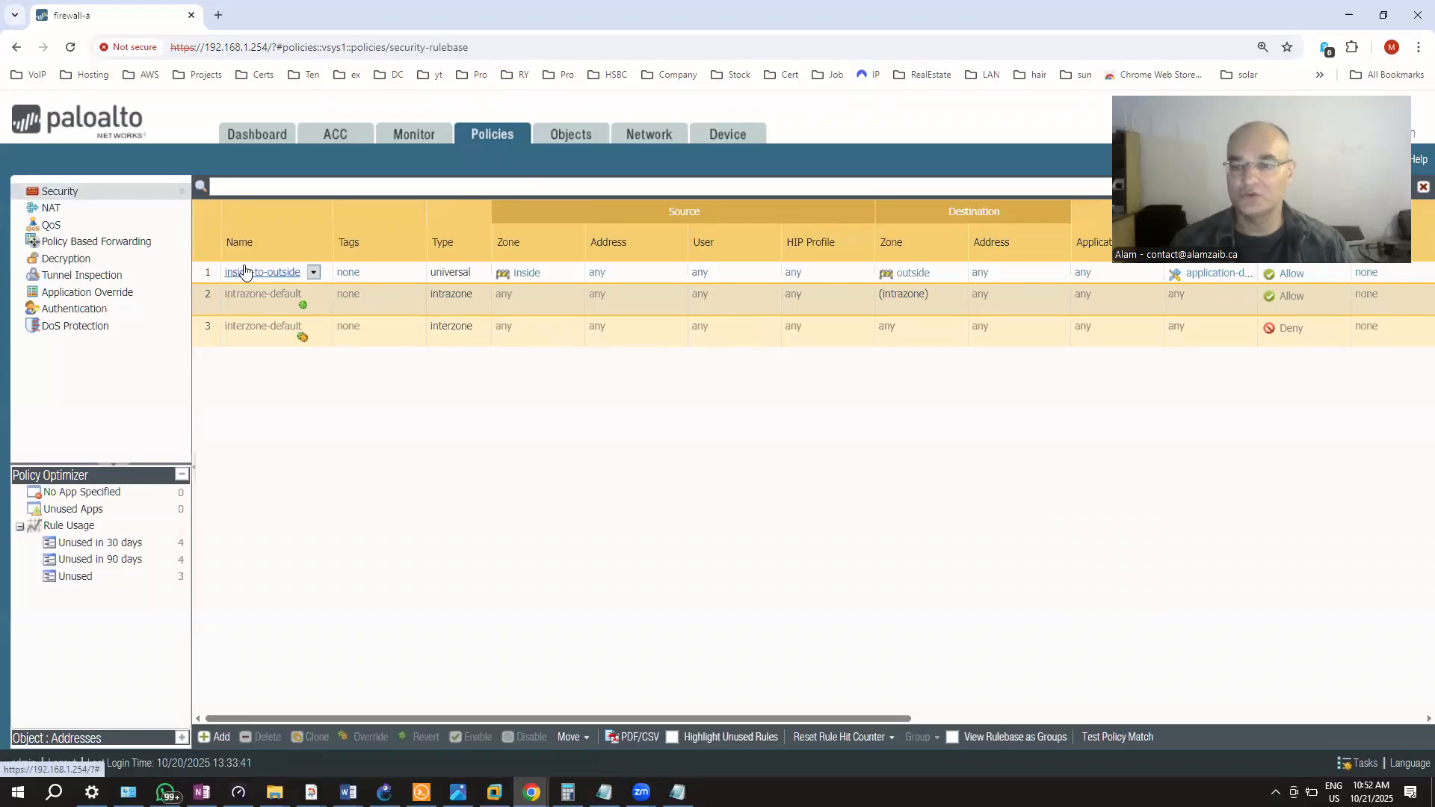
click(198, 278)
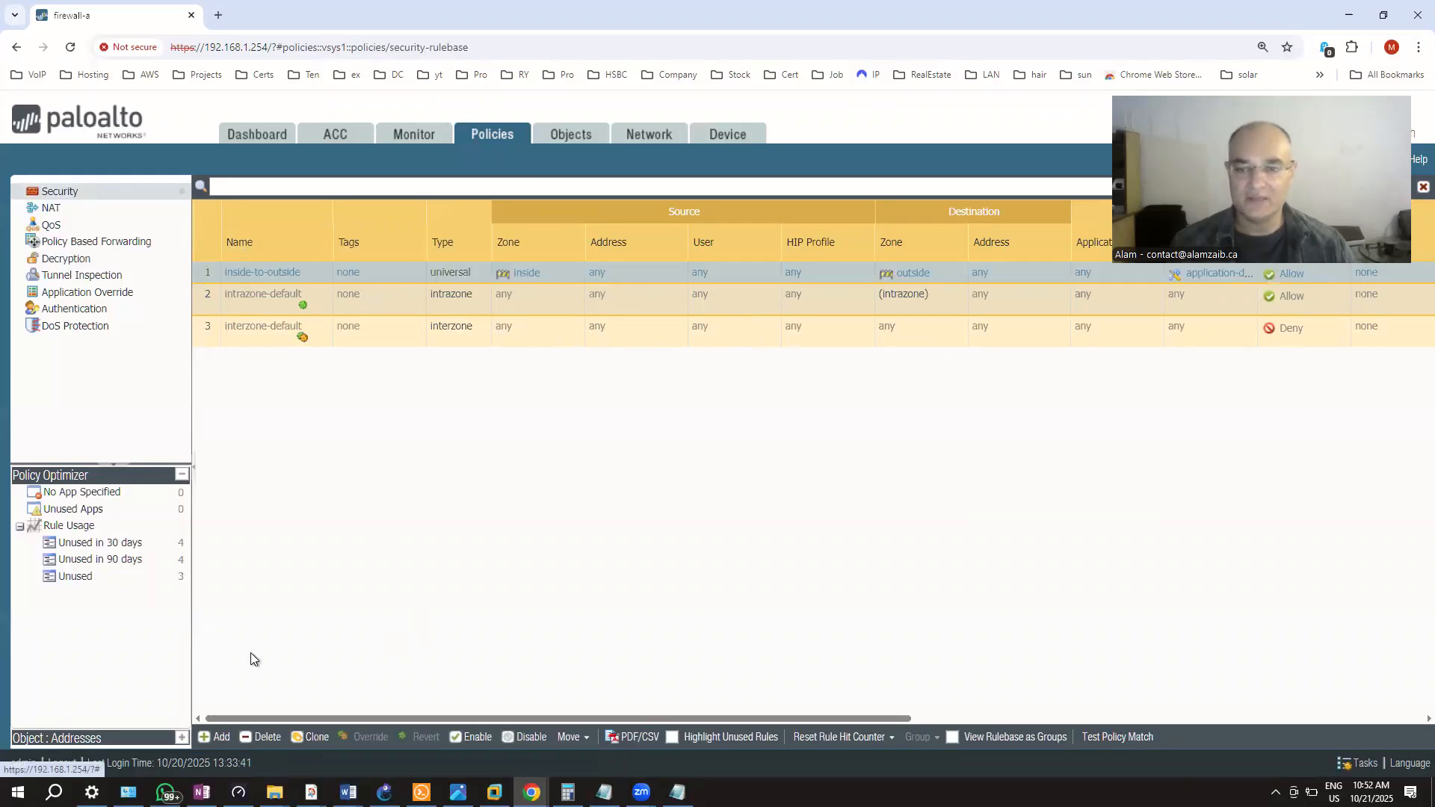
click(216, 737)
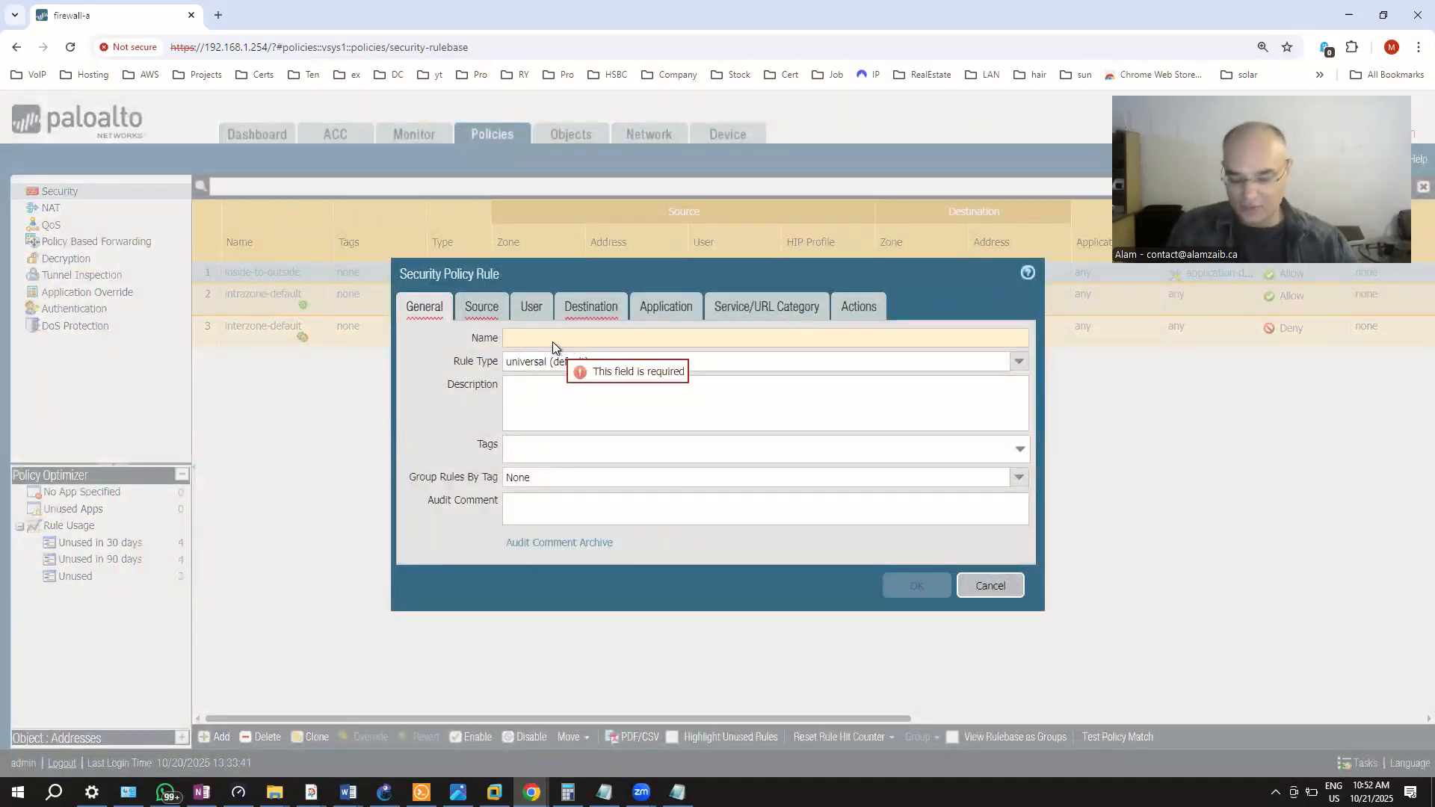
Name the new security rule 'TestRule 1' on its General settings
text(Test)
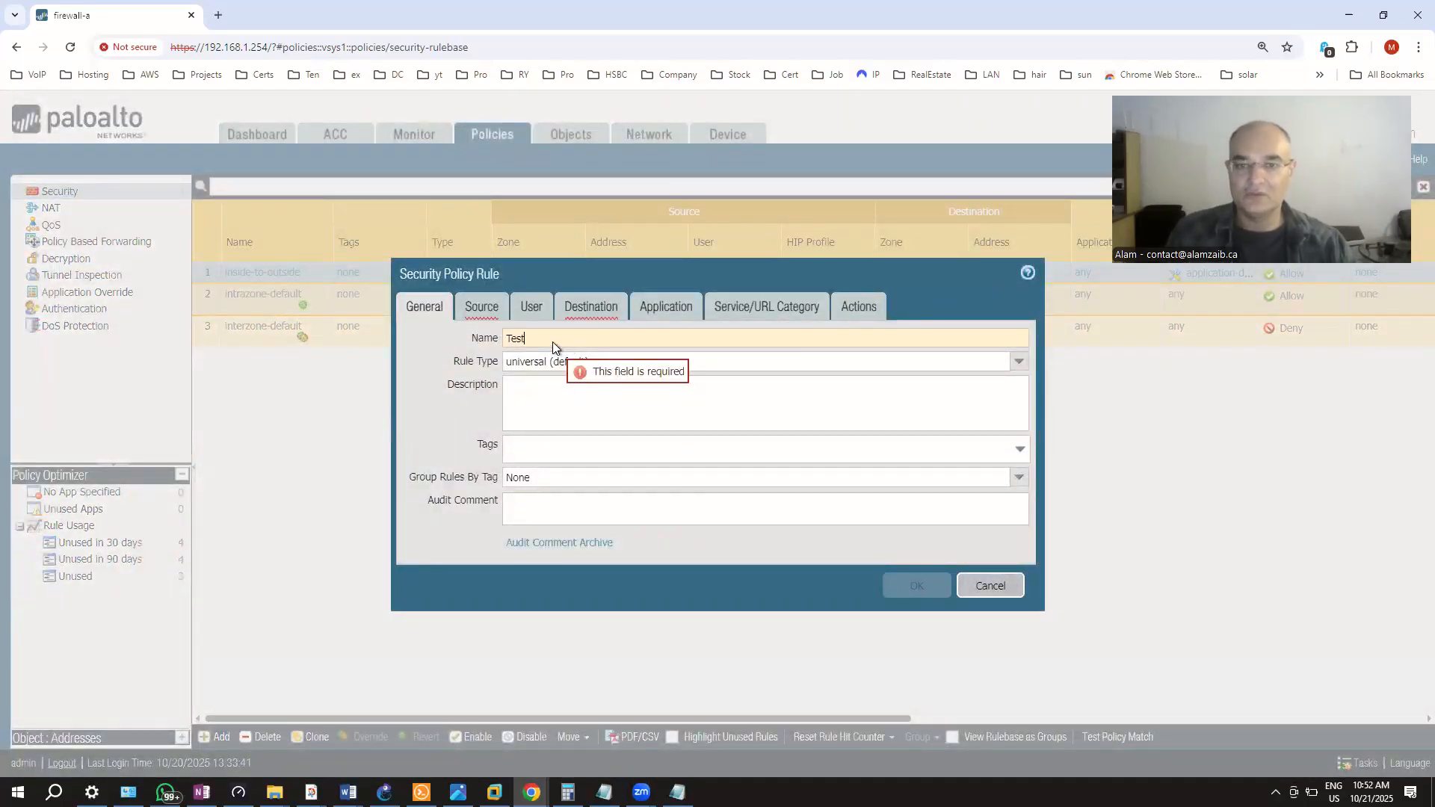
text(Rule 1)
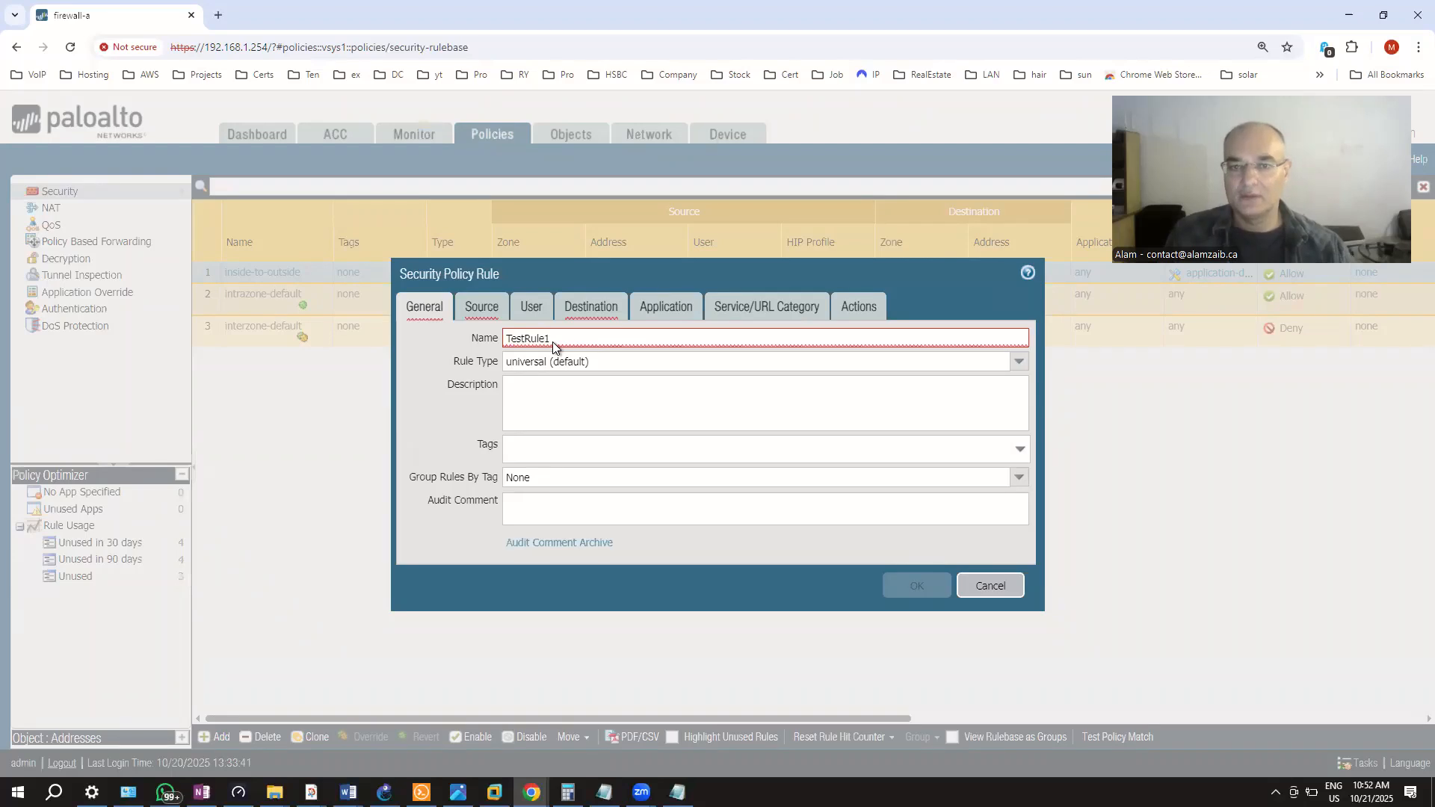
click(555, 411)
click(508, 341)
click(535, 417)
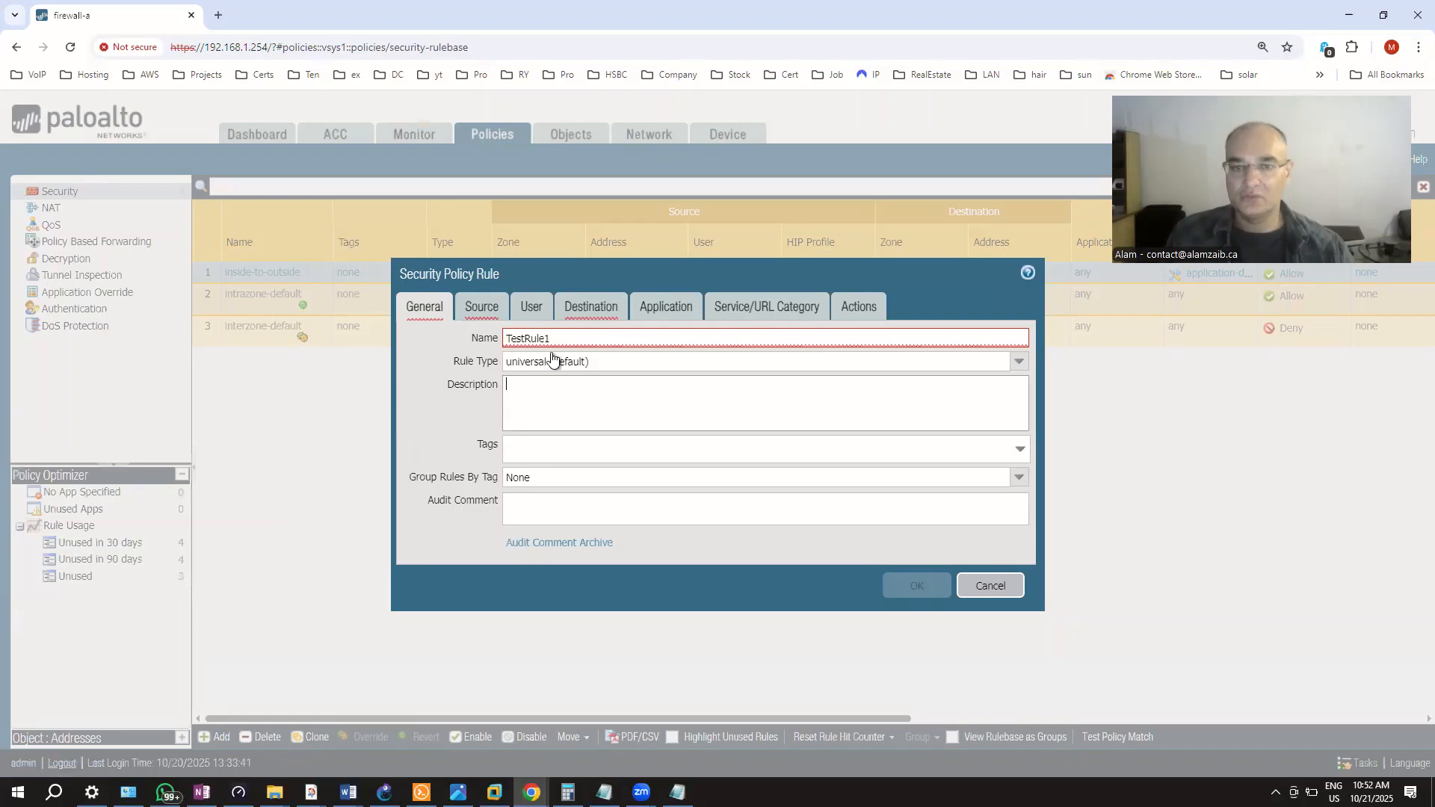
click(482, 308)
Set the rule's source zone to inside and begin a source address entry with 10.1
click(424, 543)
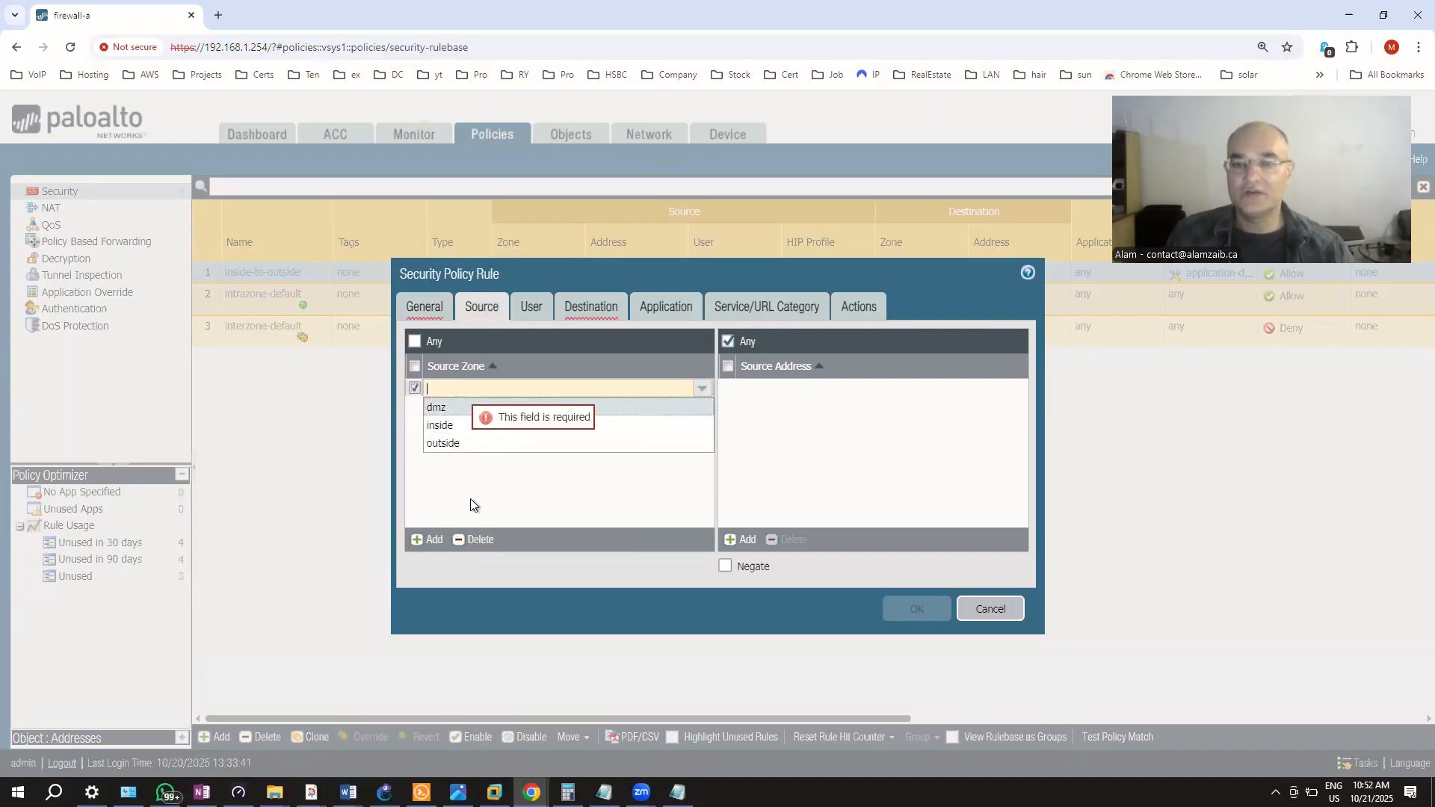
click(465, 428)
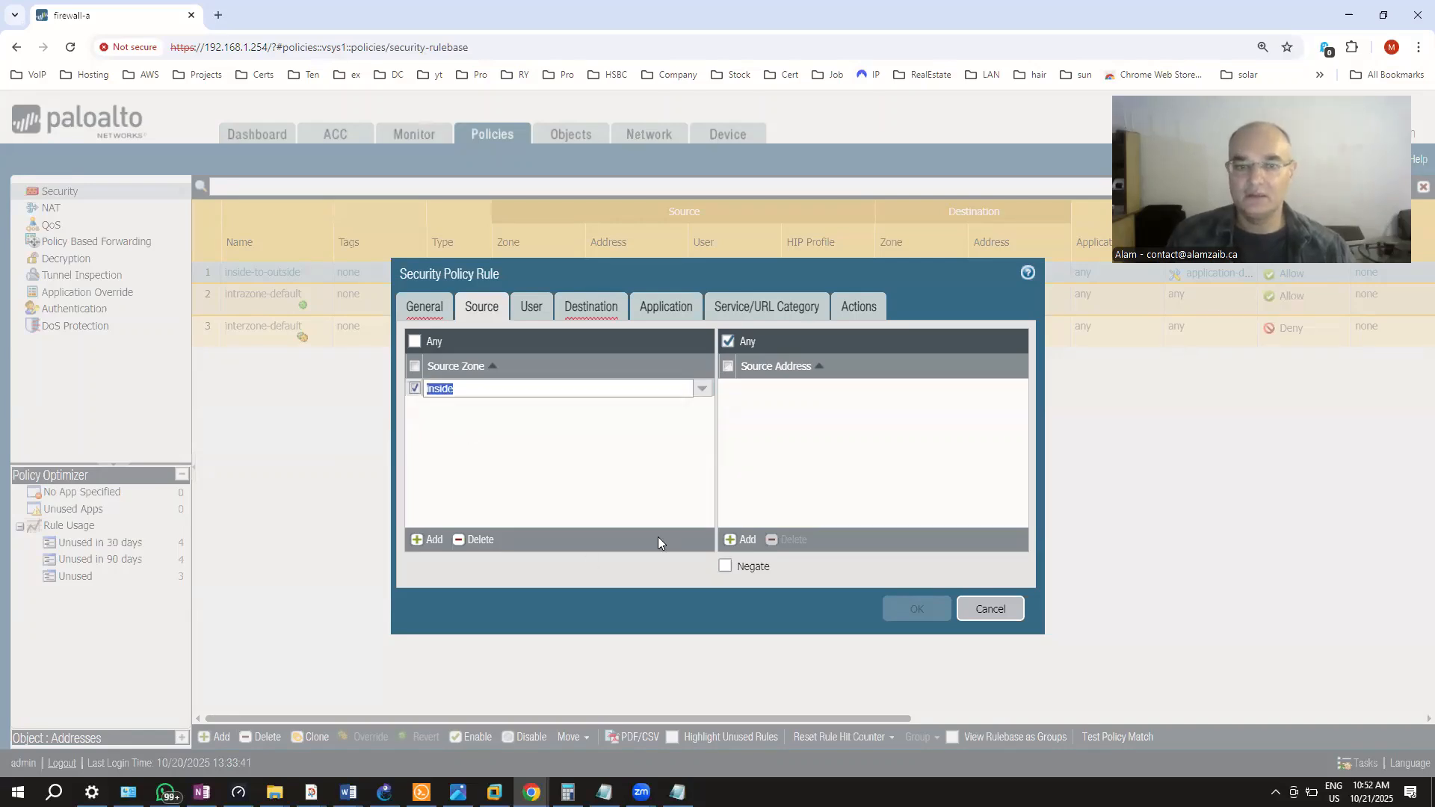
click(744, 540)
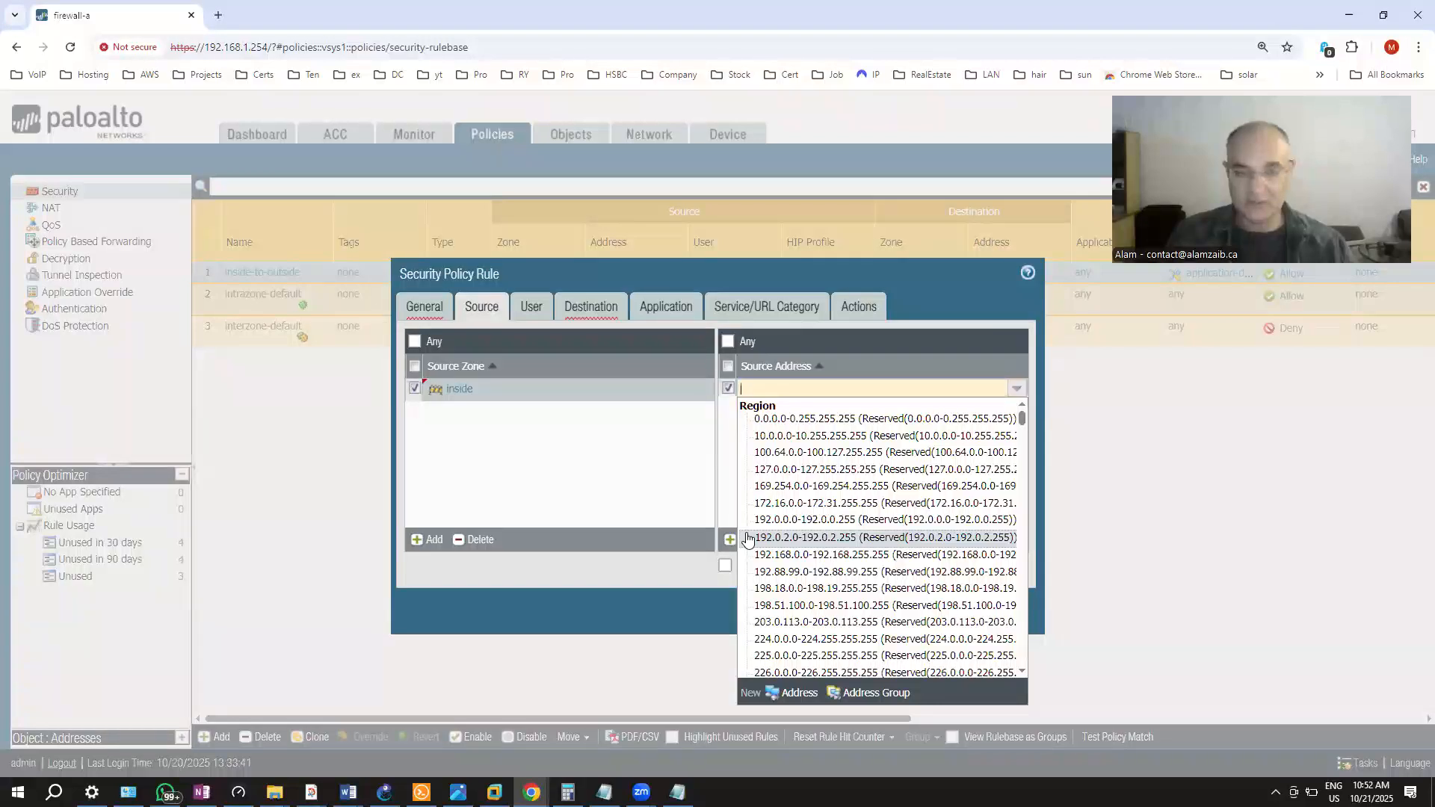
text(10.1.1.1)
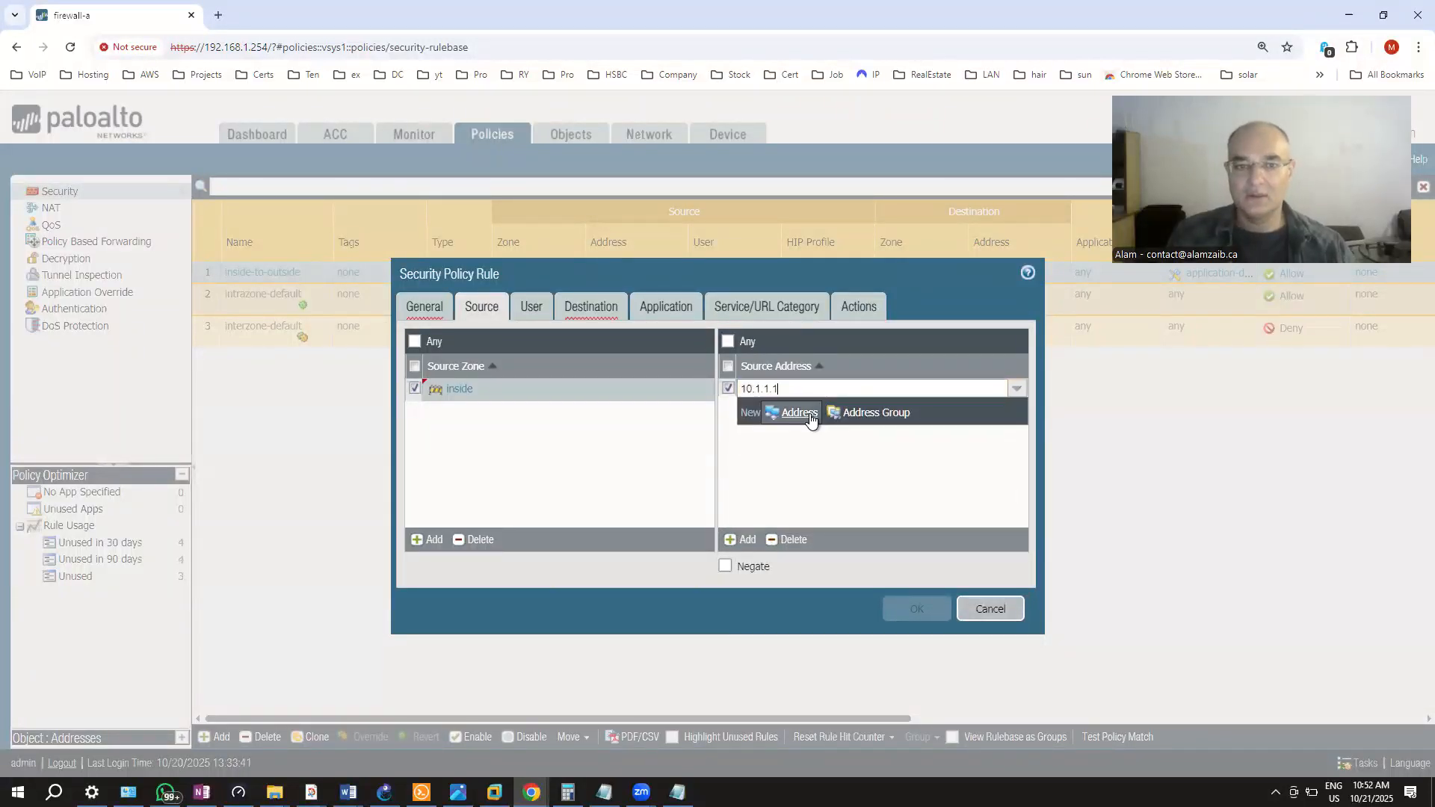
click(799, 413)
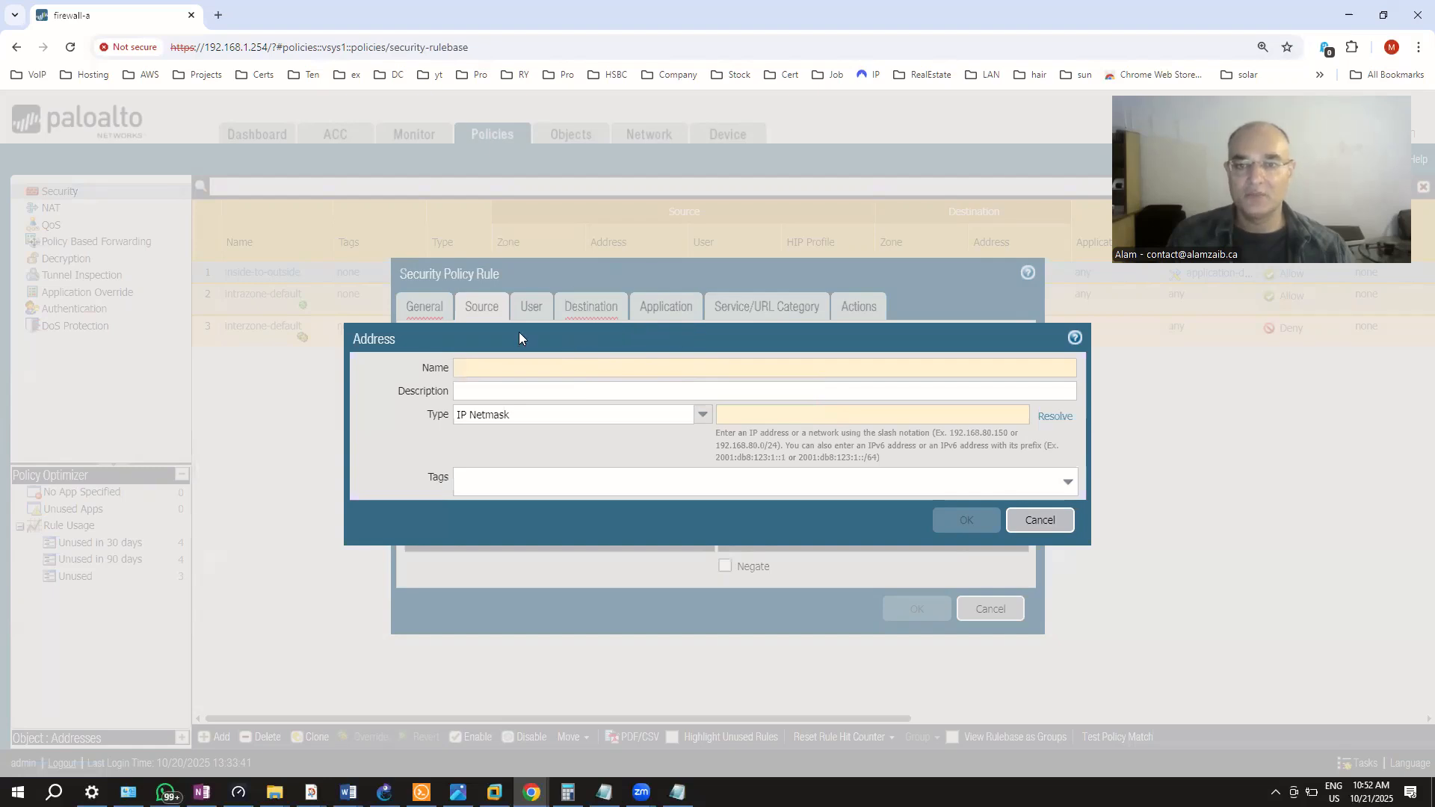
Create address object IP_10.1.1.7 with IP netmask 10.1.1.7/24 as the source address
text(IP_10.1.1.7)
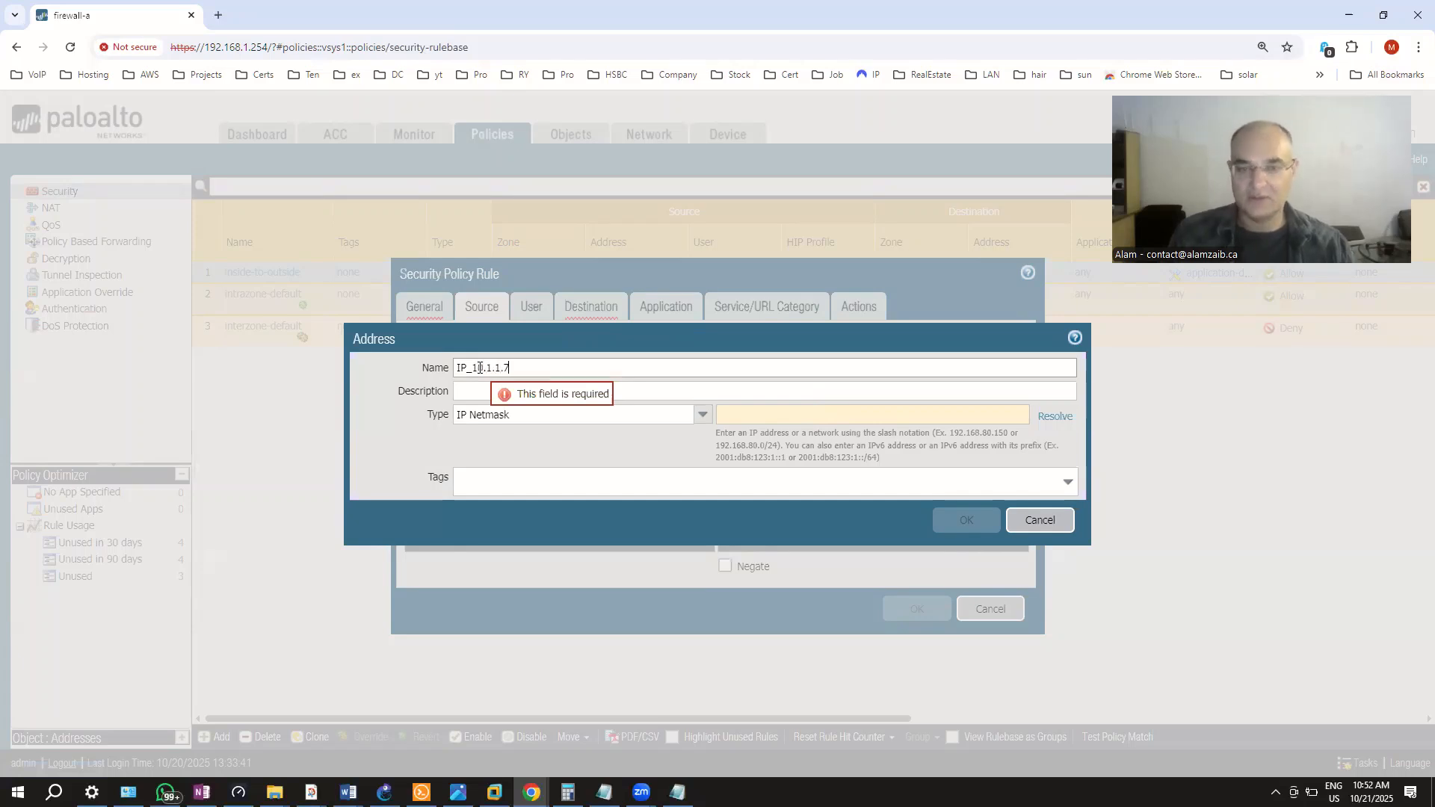
click(746, 417)
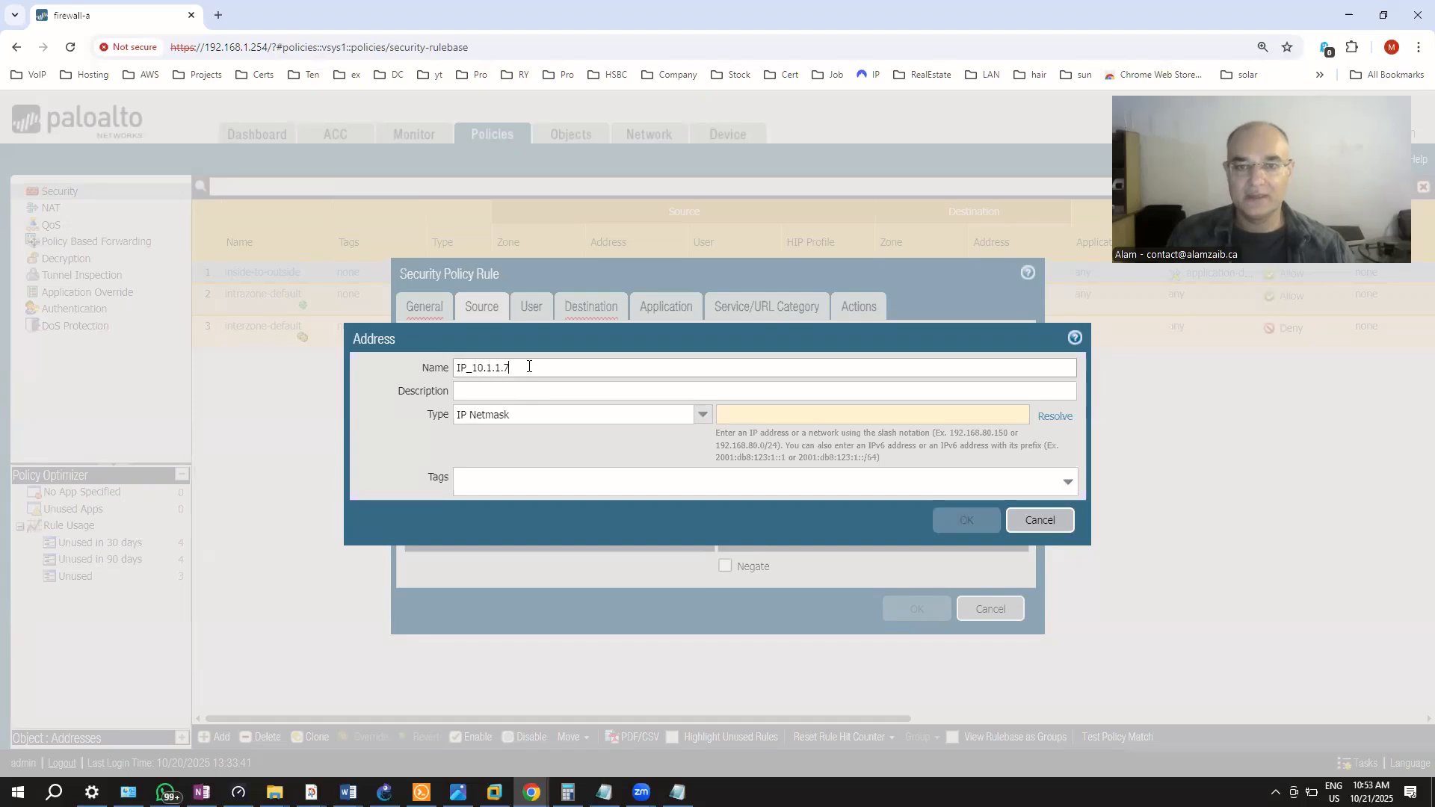
text(1)
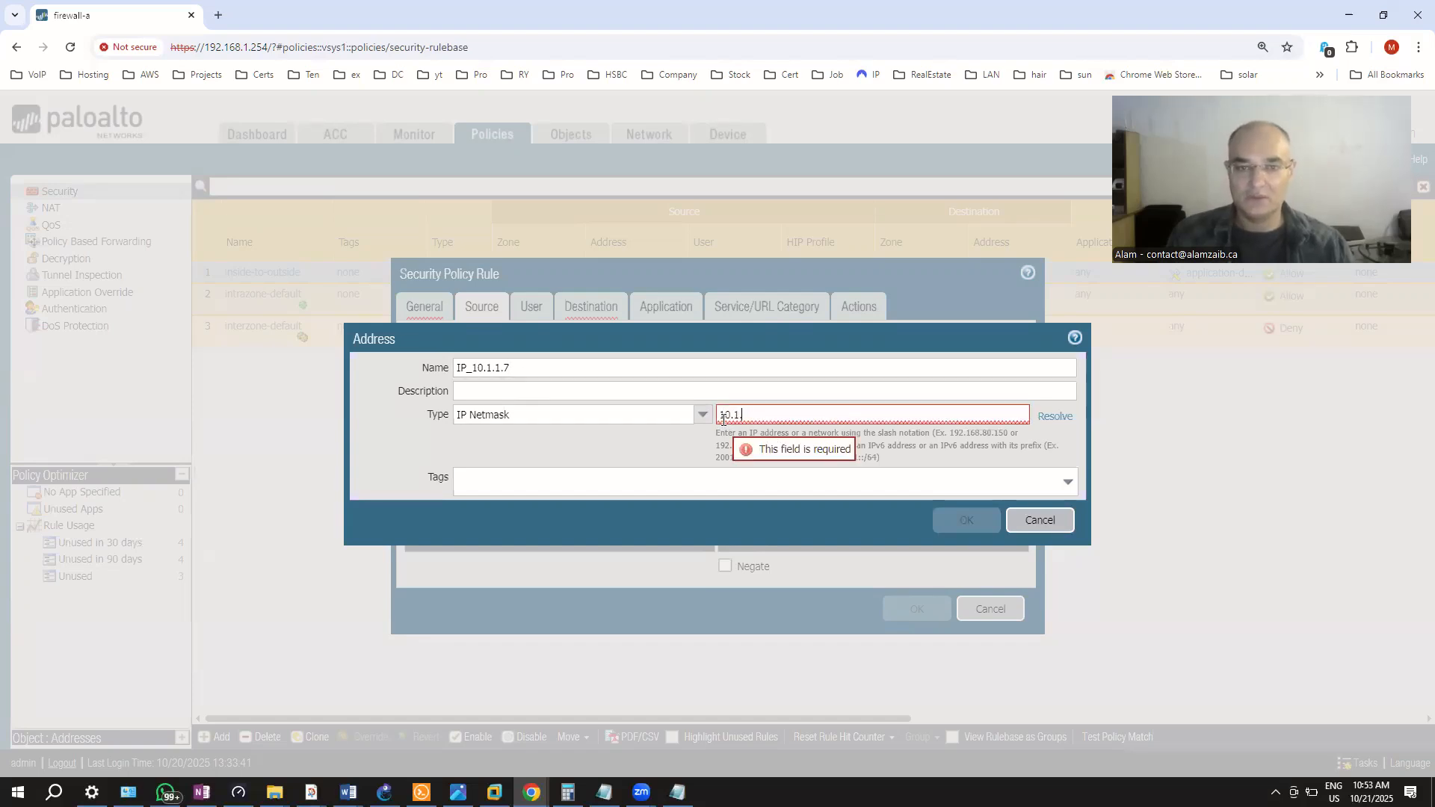
text(0.1.1.)
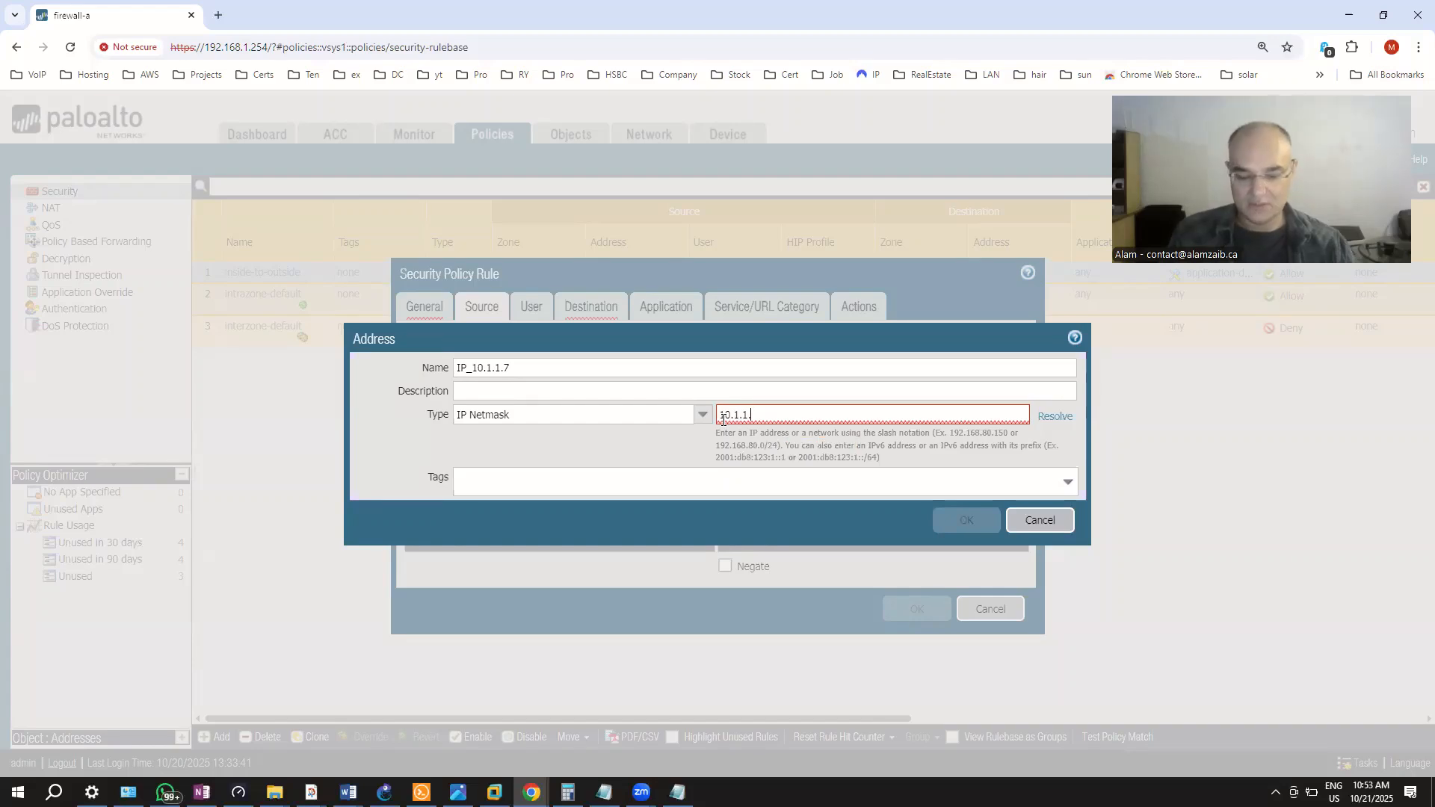
text(7)
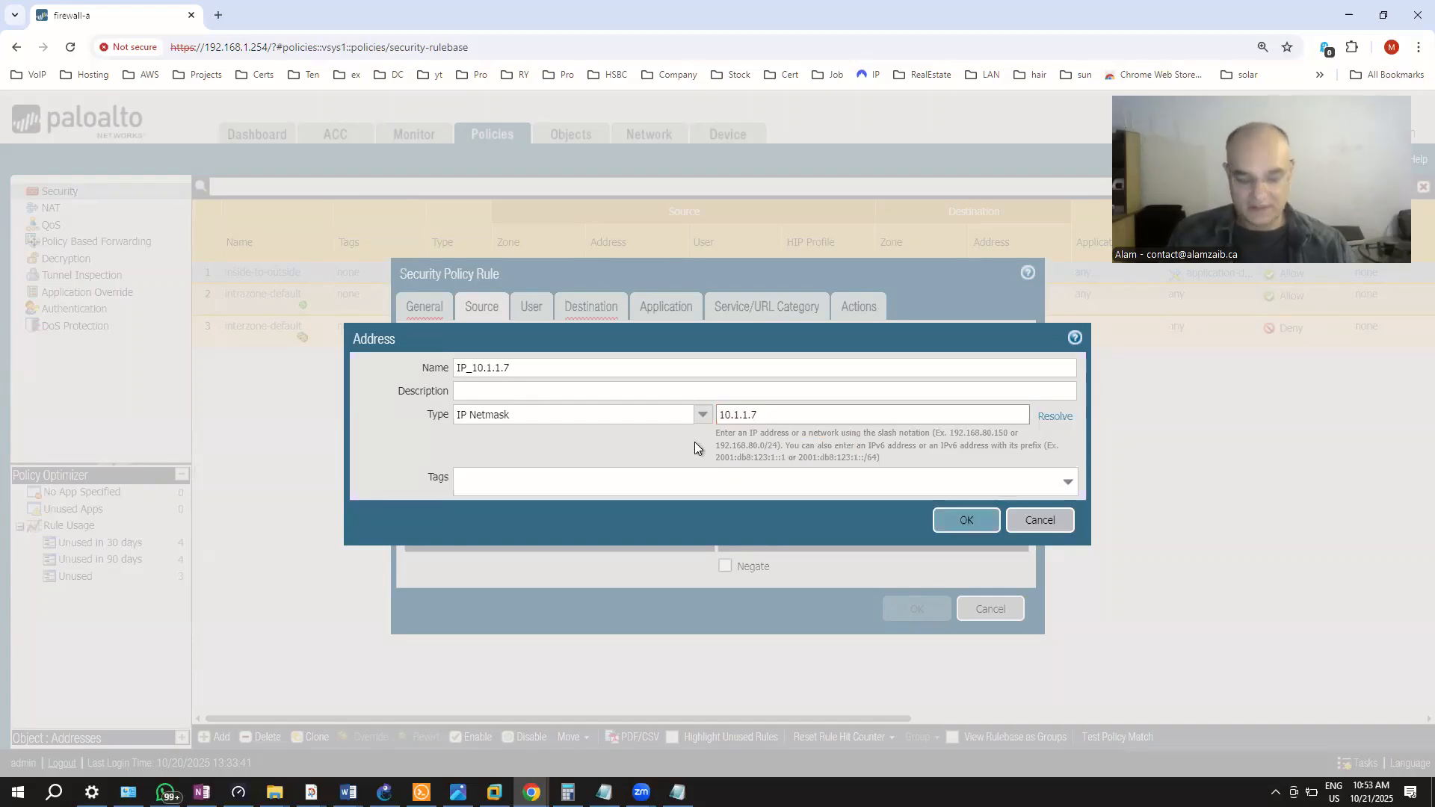
text(/24)
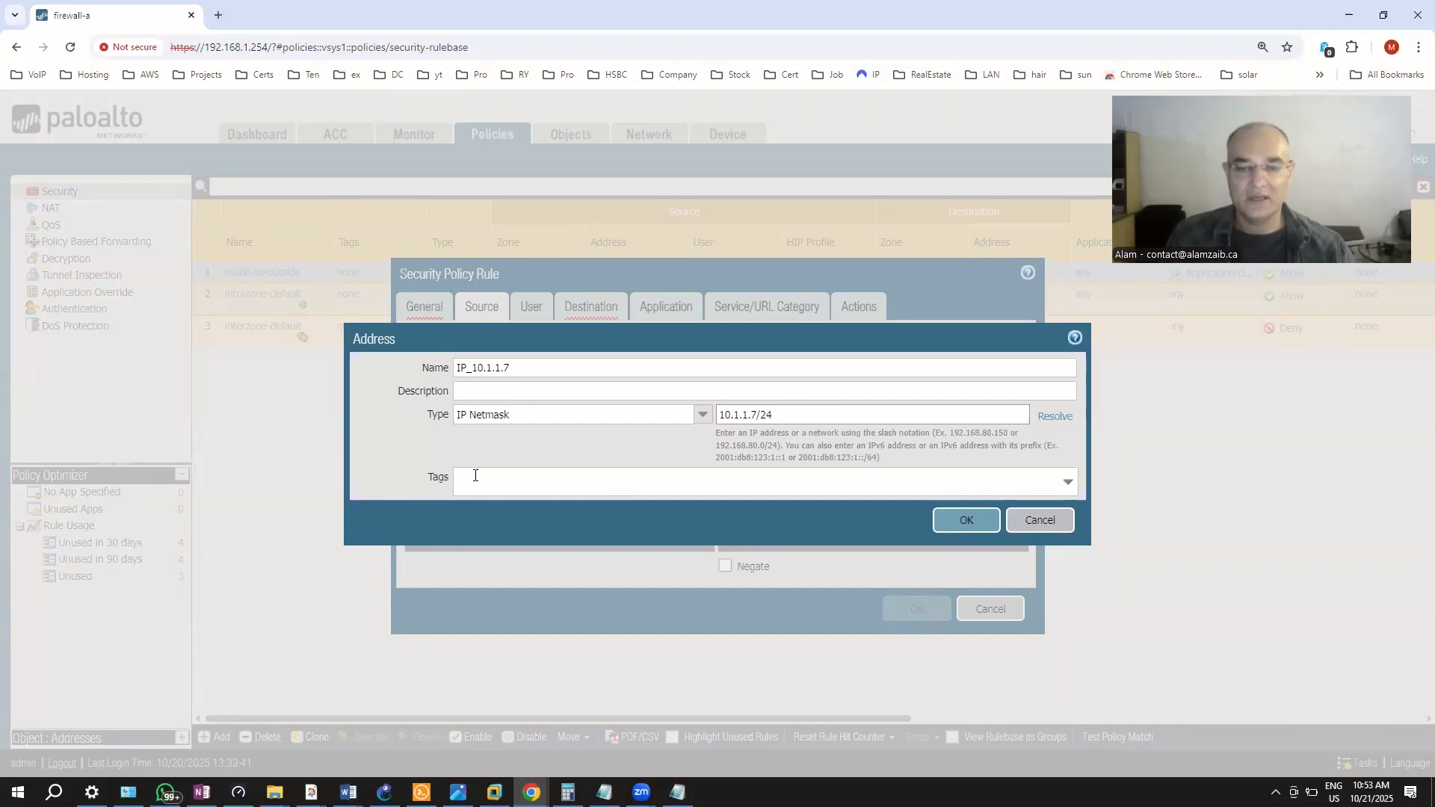
click(940, 526)
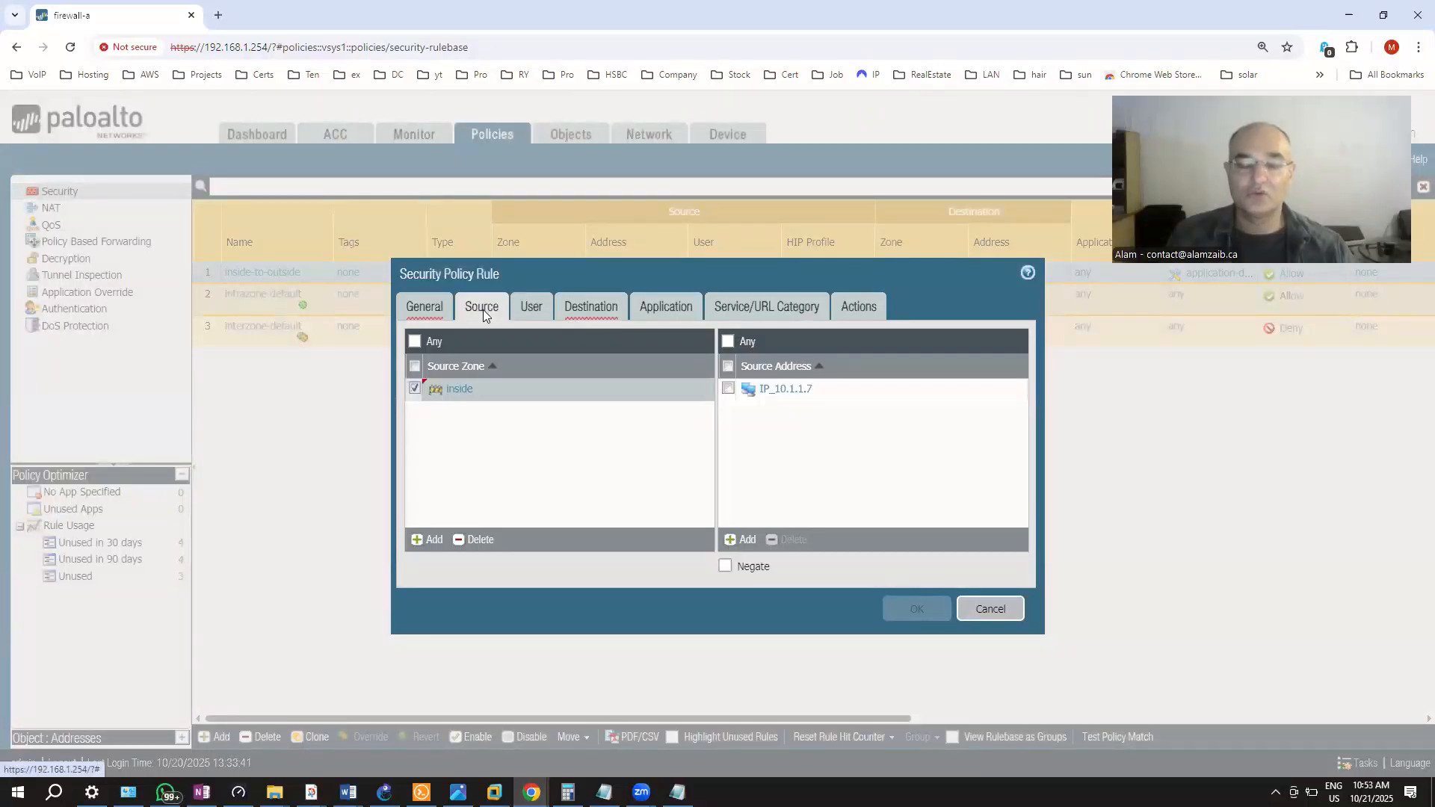
Set the rule's destination zone to outside and add a blank destination address entry
click(584, 316)
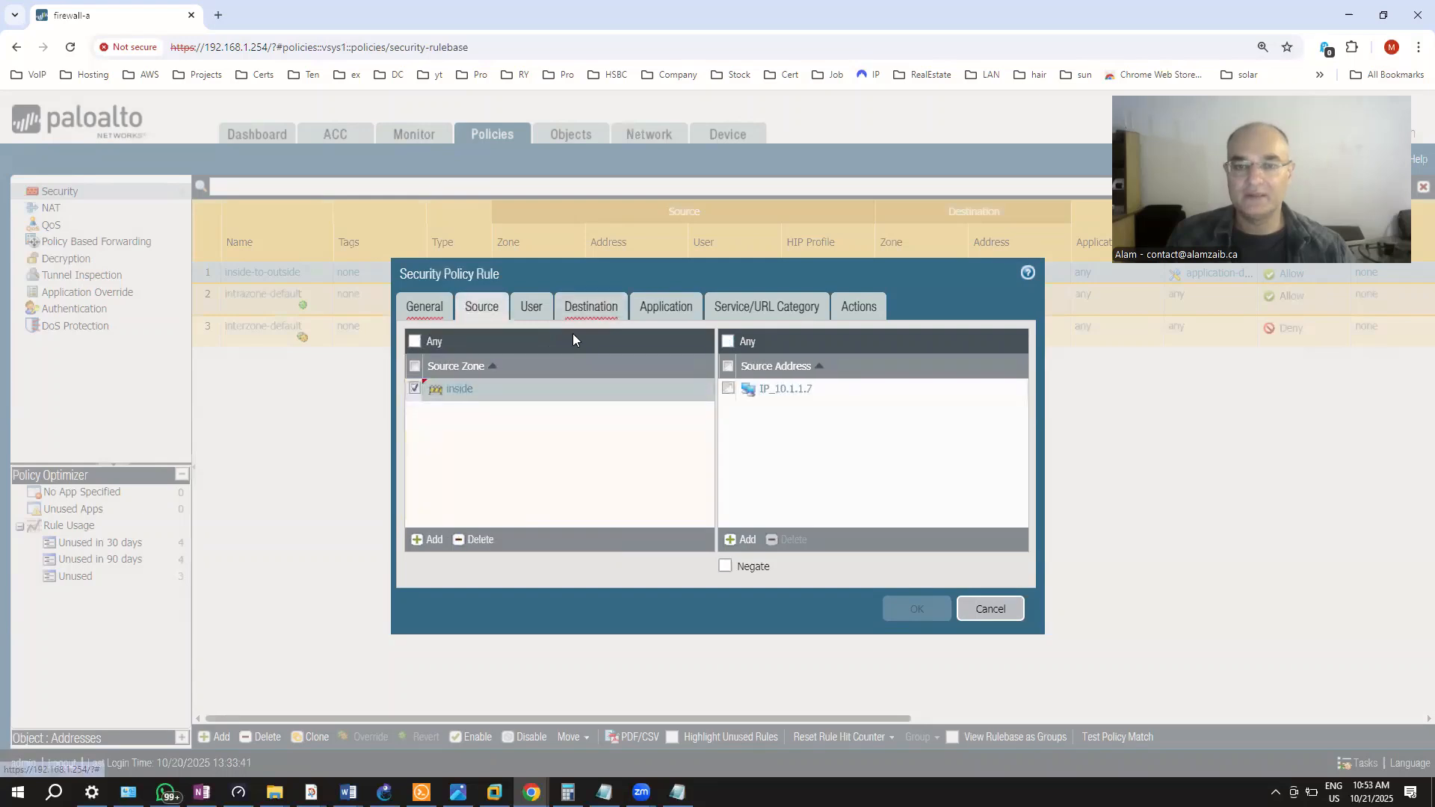
click(594, 310)
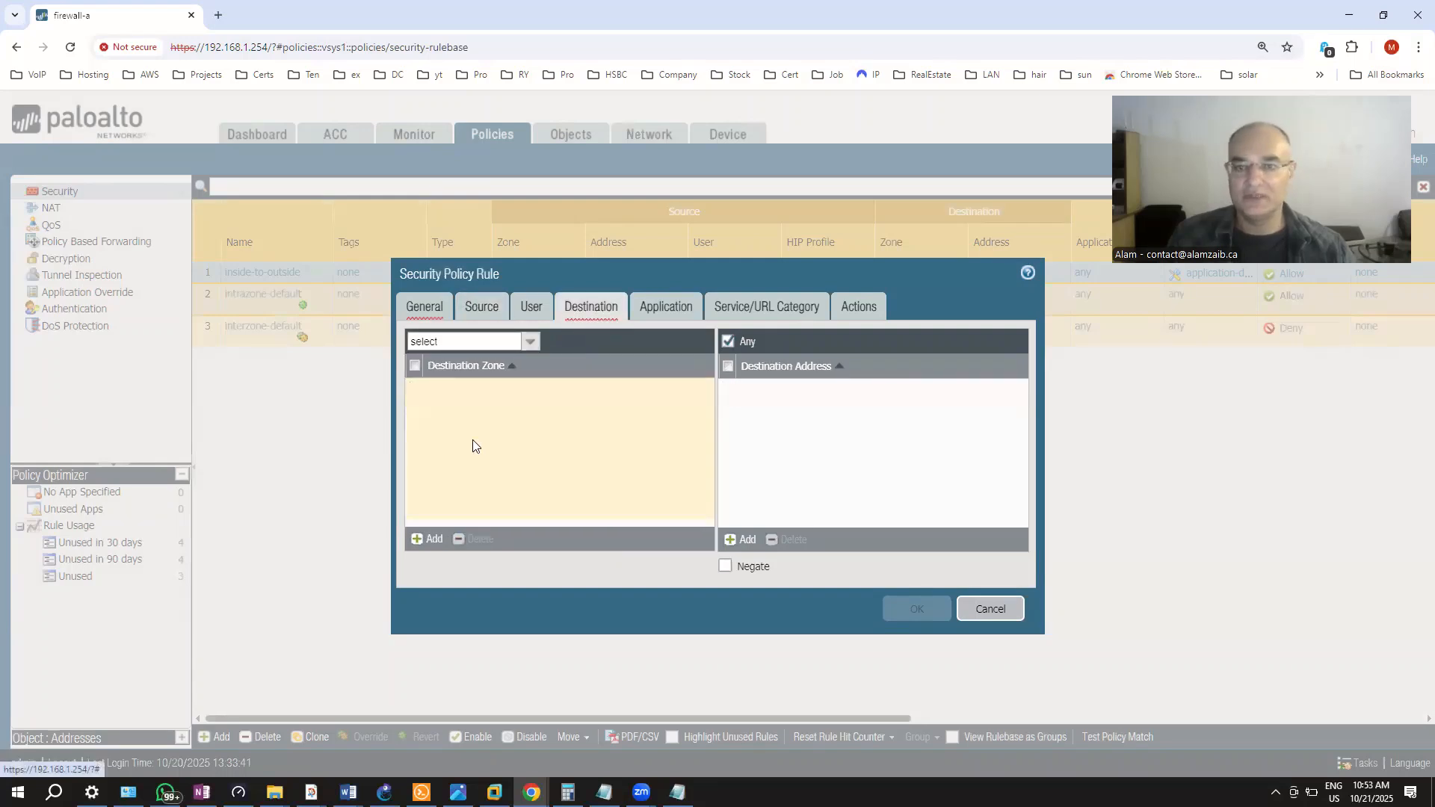
click(428, 539)
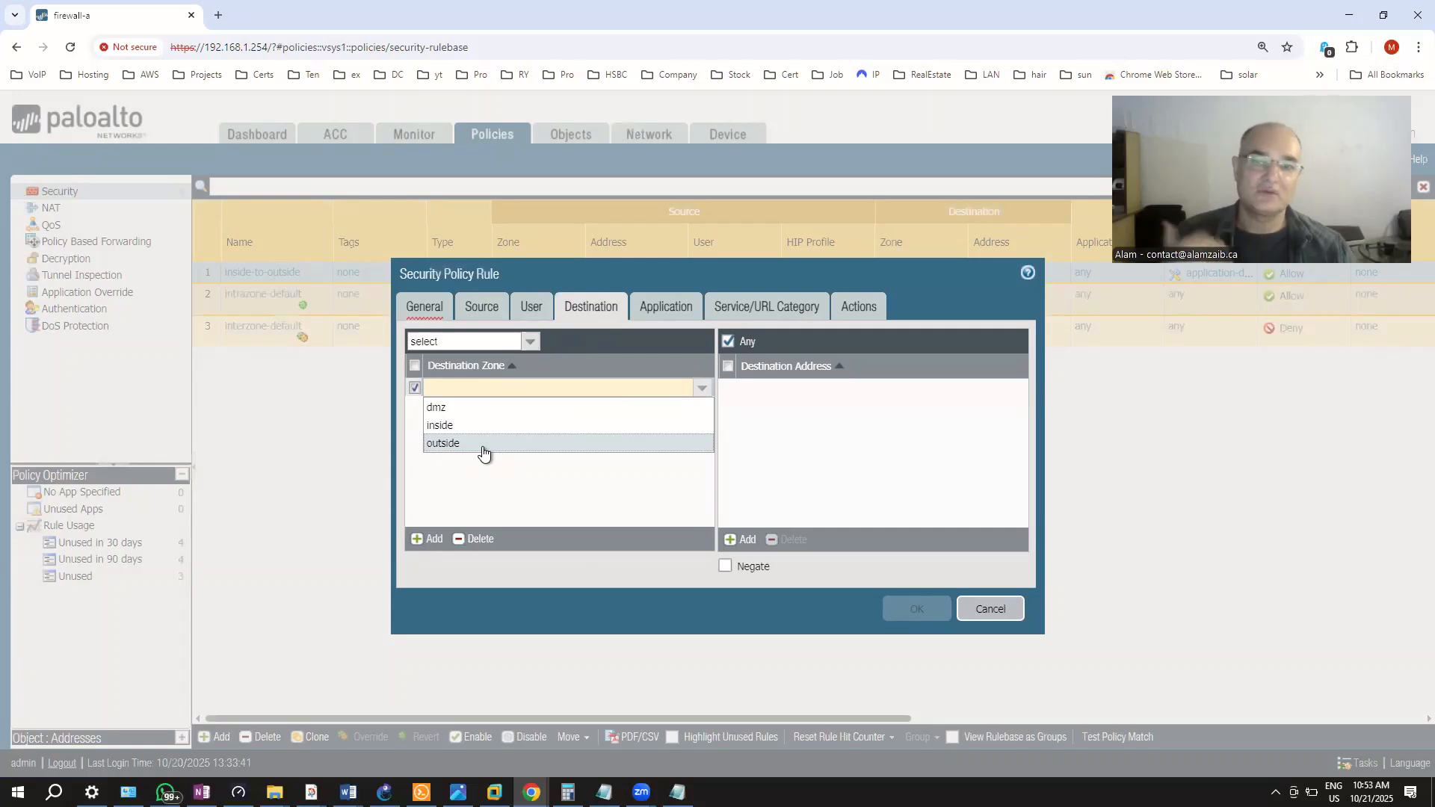
click(482, 444)
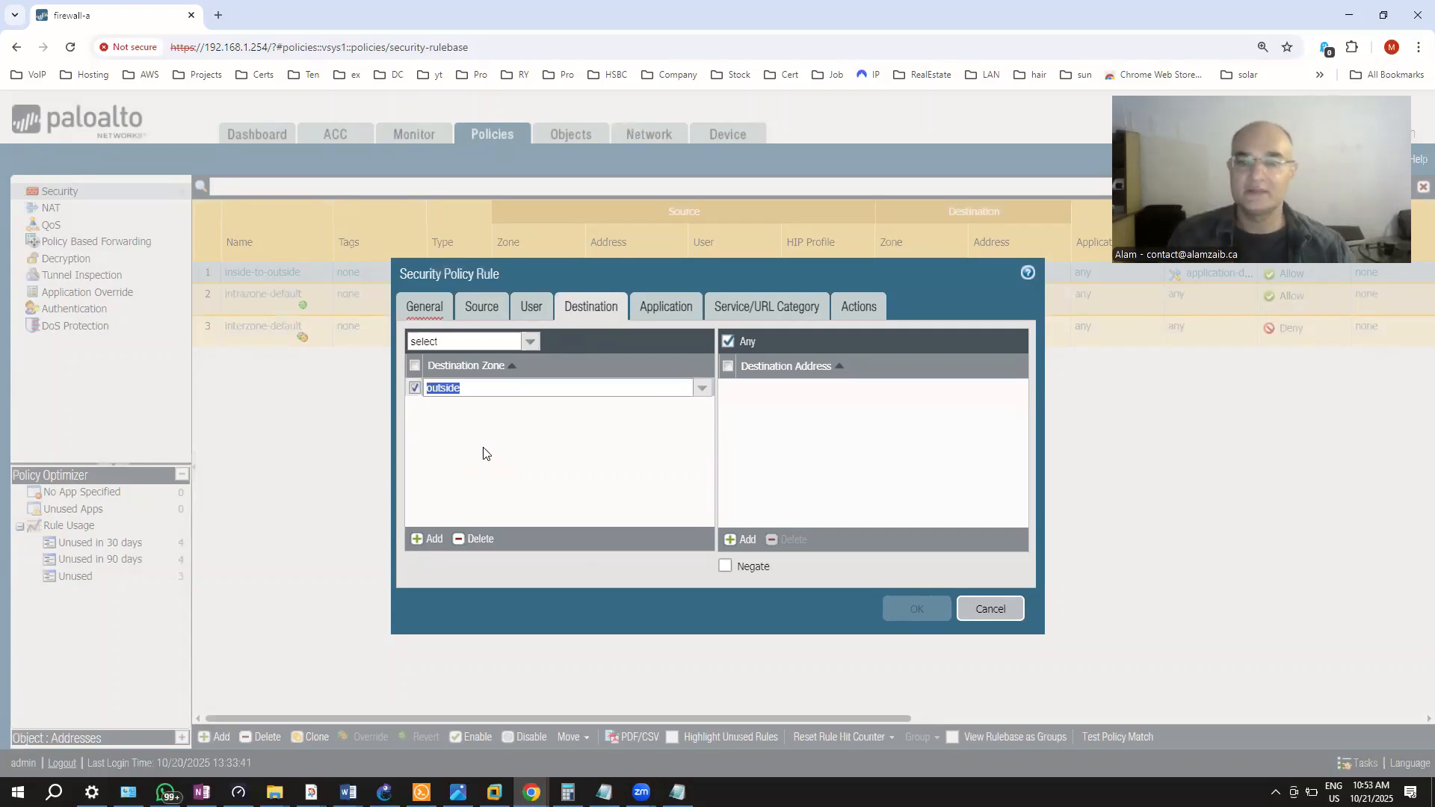
click(475, 427)
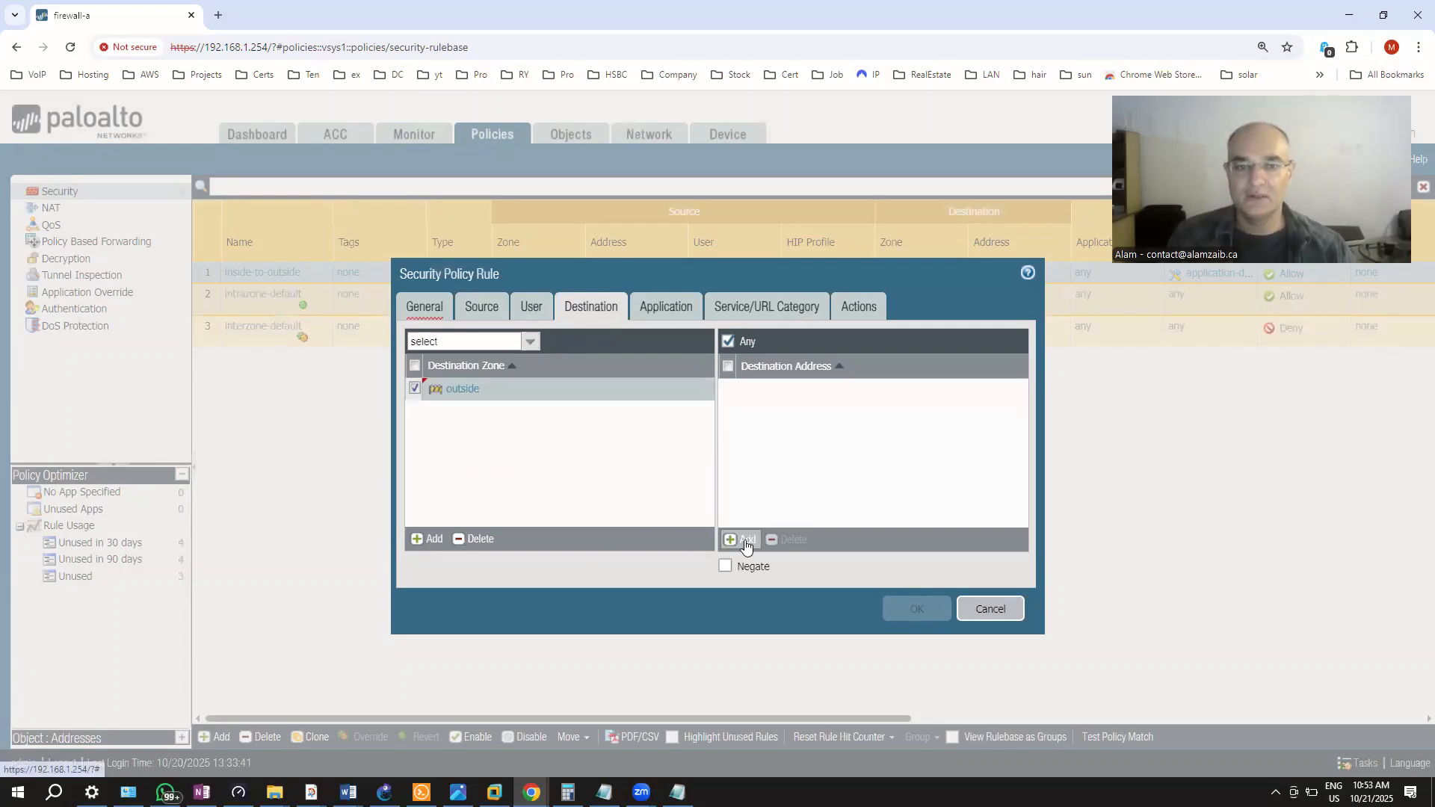
click(745, 545)
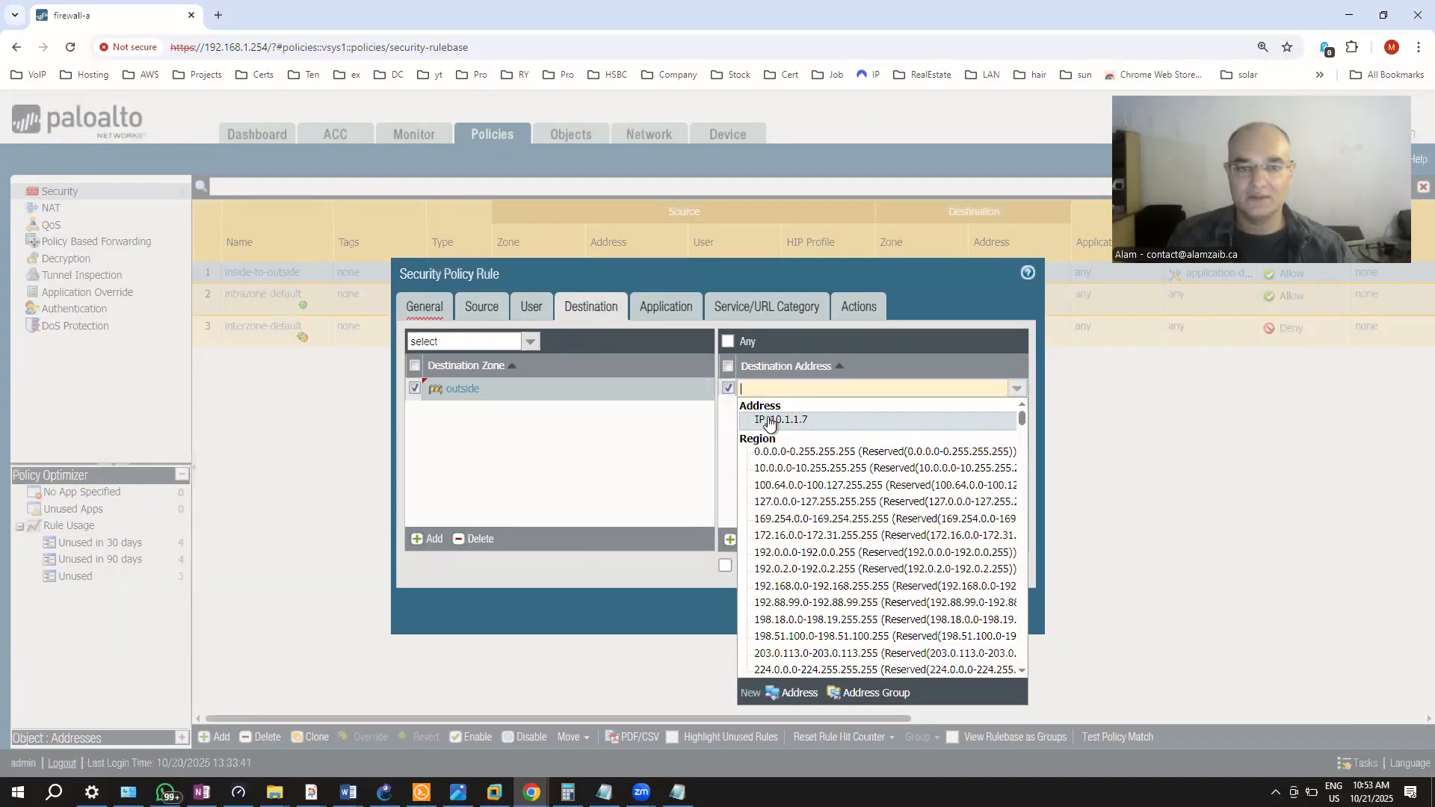
Create the destination address object IP_2.2.2.7 with value 2.2.7/24, then view the Application settings
click(795, 700)
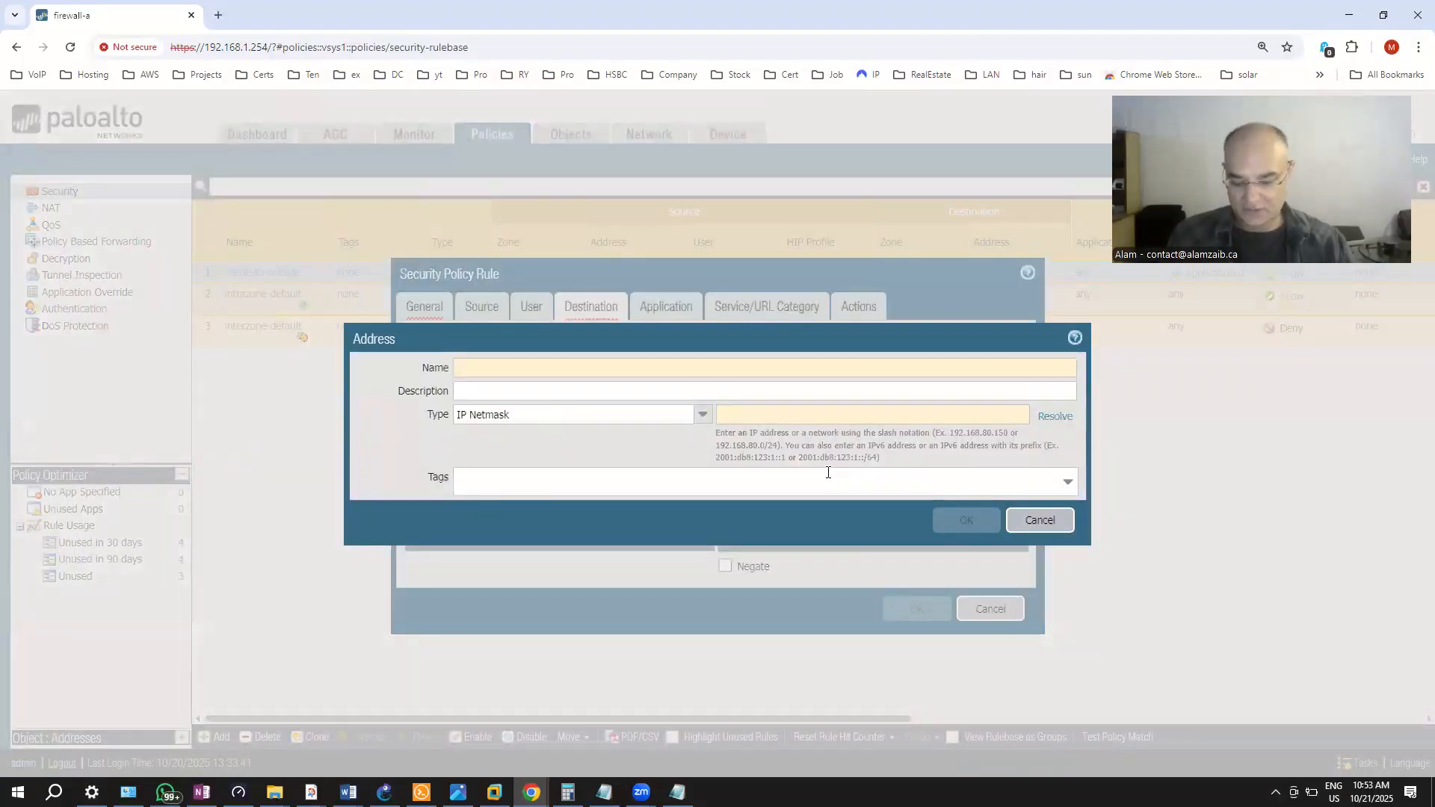
text(IP_2.)
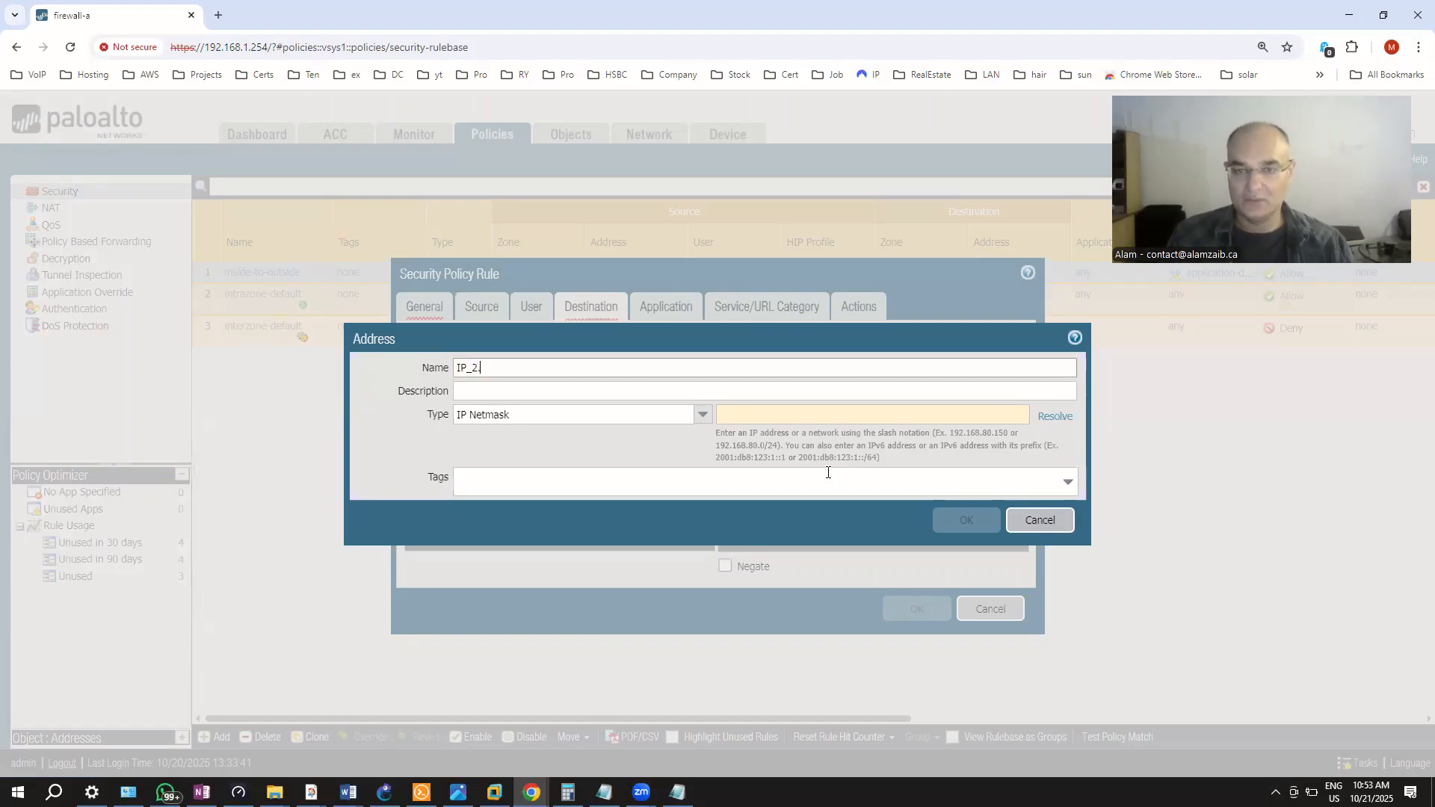
text(2.2.7)
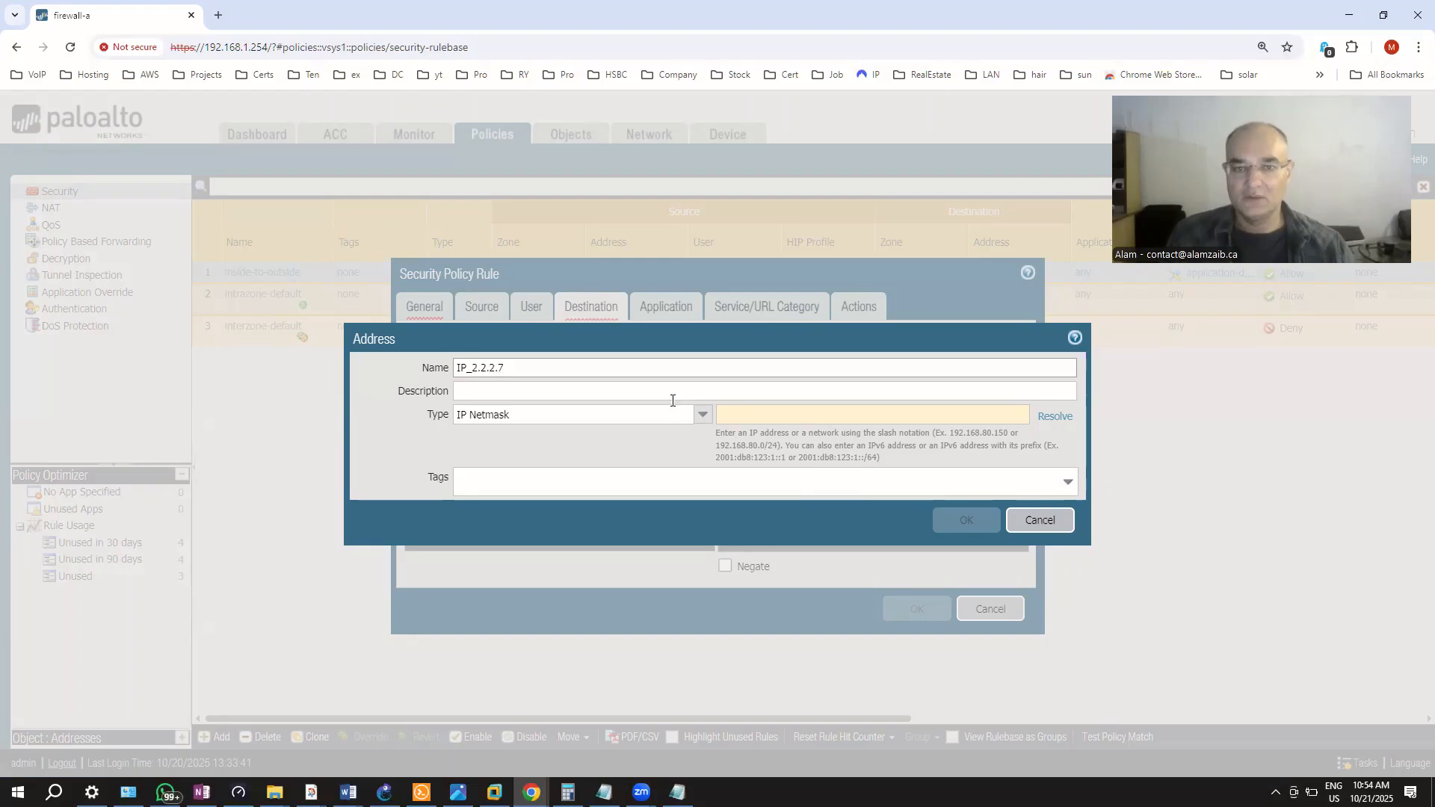
click(747, 419)
text(2.2.2)
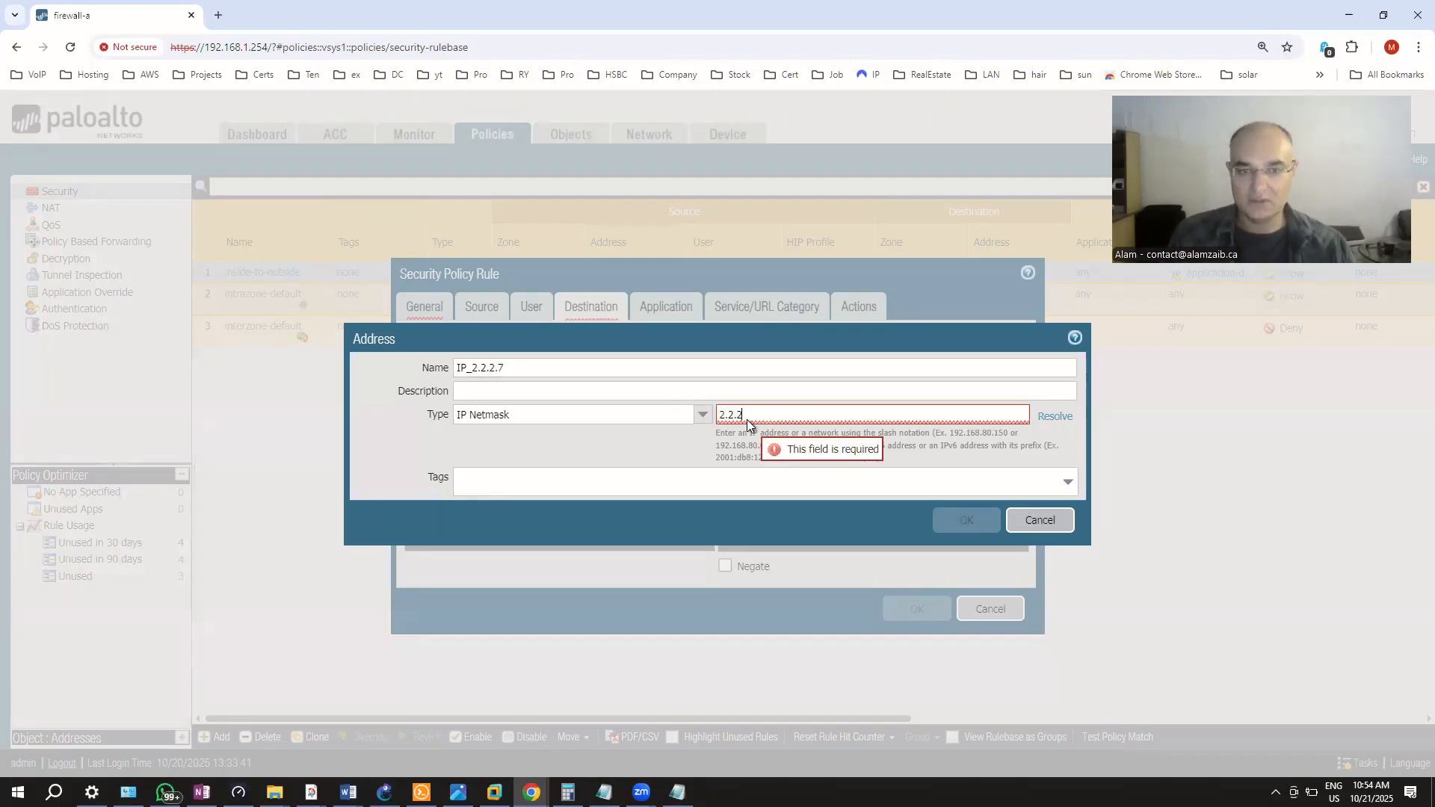
text(.7)
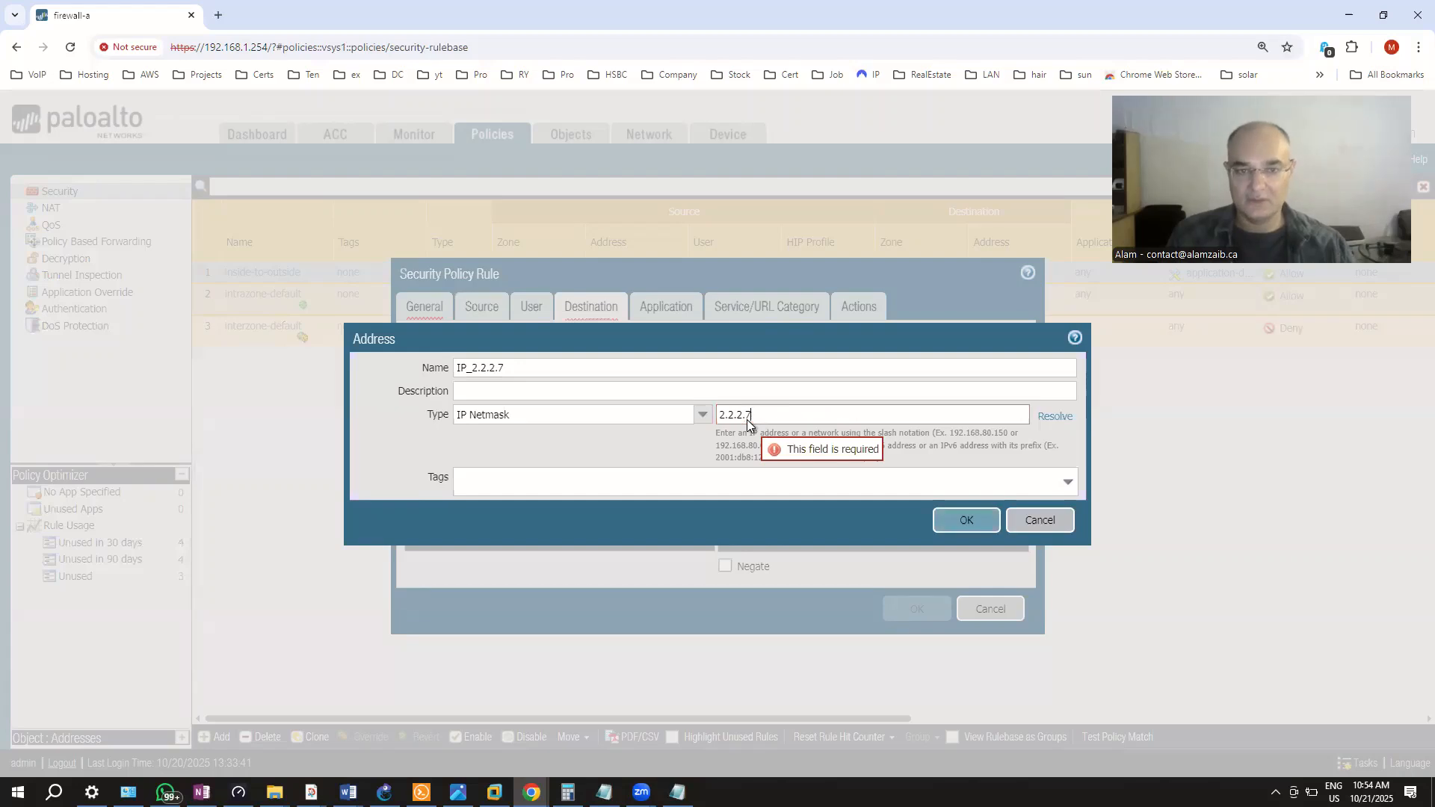
text(/24)
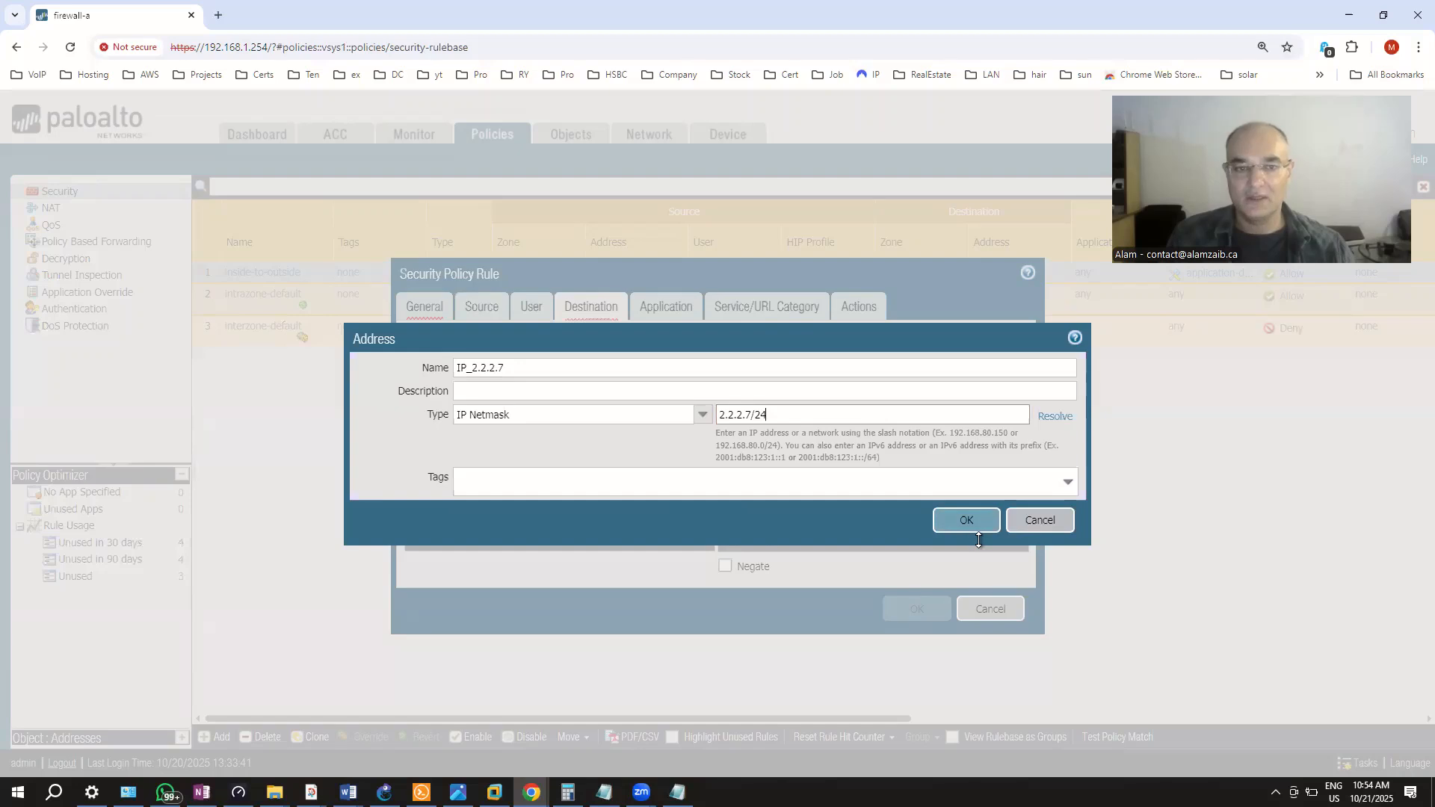
click(939, 530)
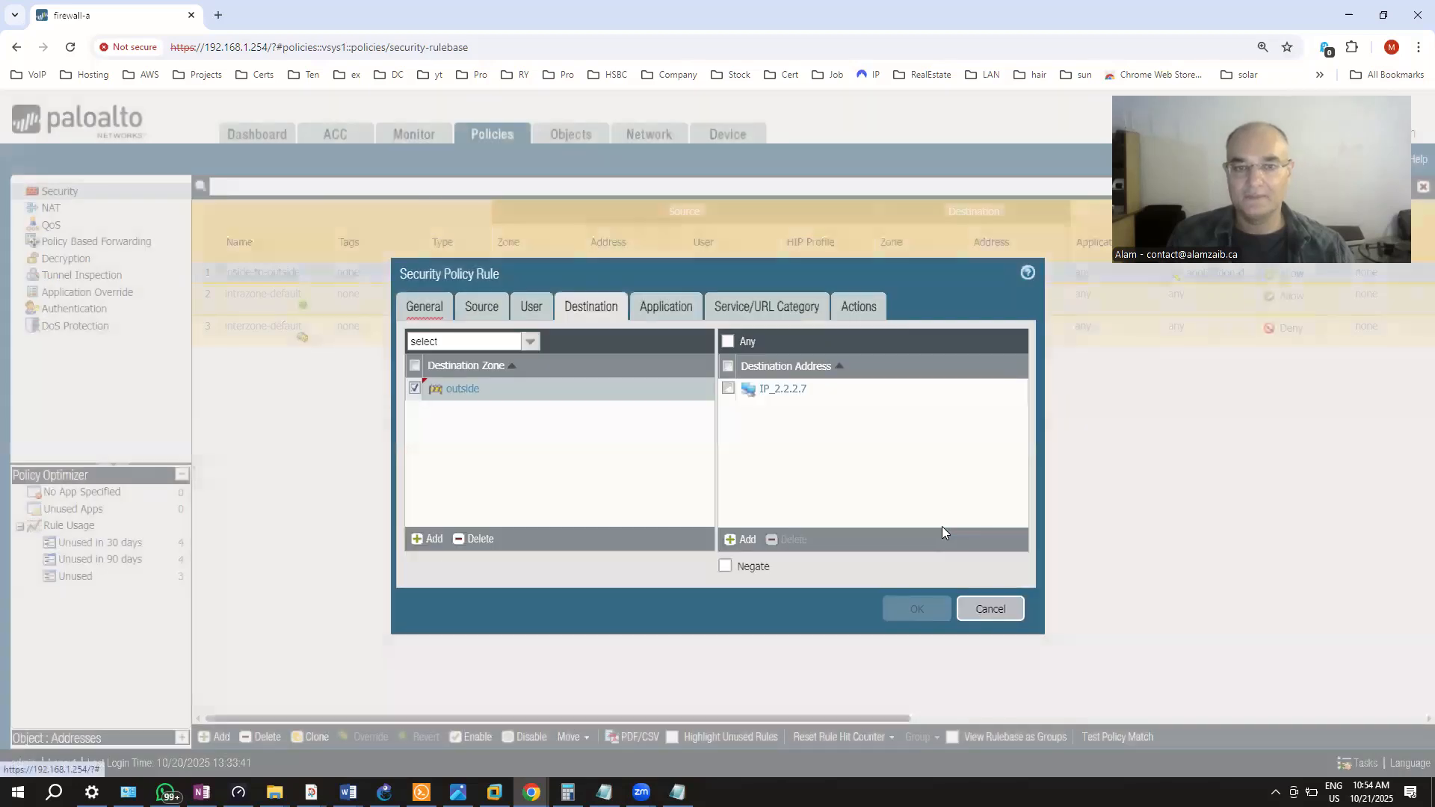
click(670, 308)
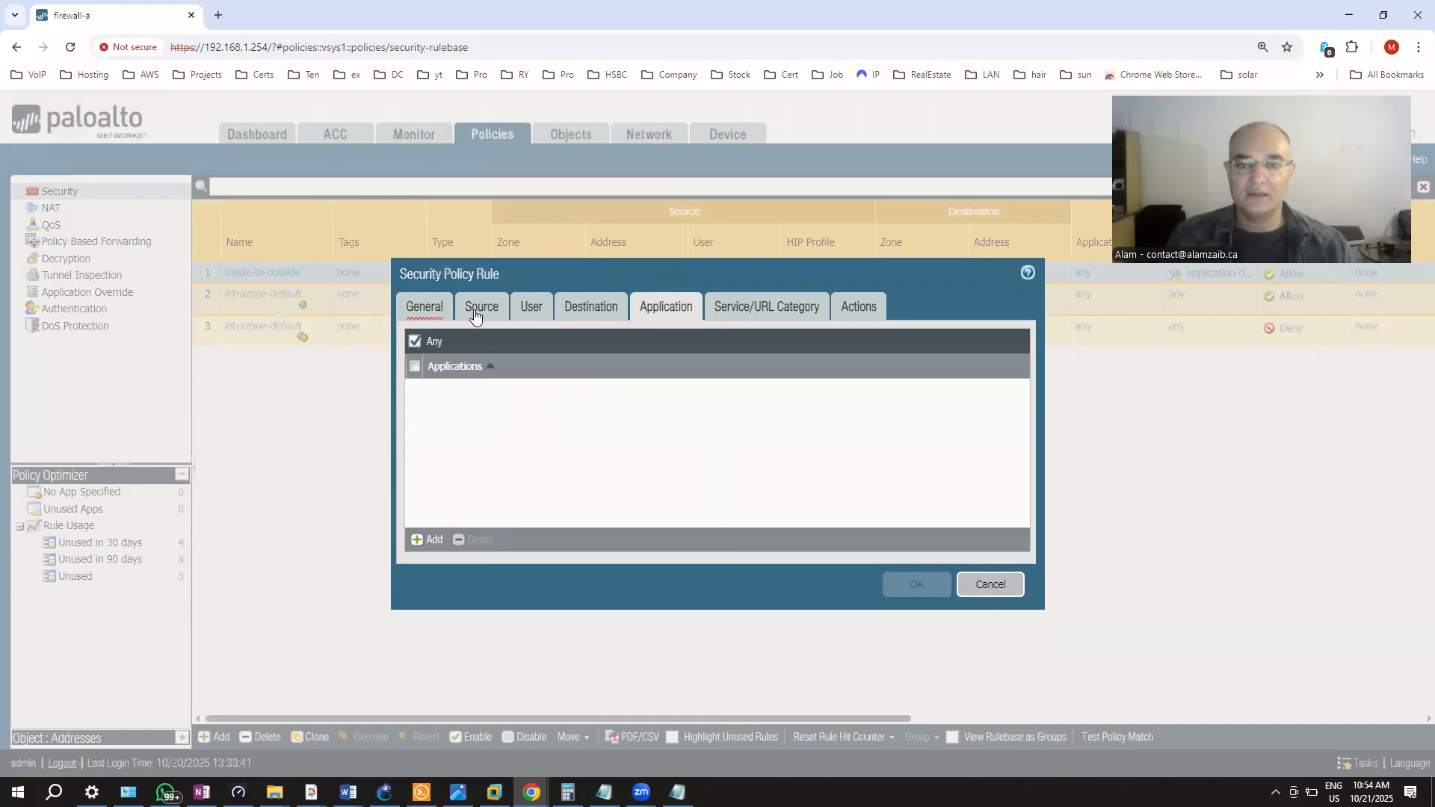
Add facebook as the rule's application, found by searching 'face'
click(418, 540)
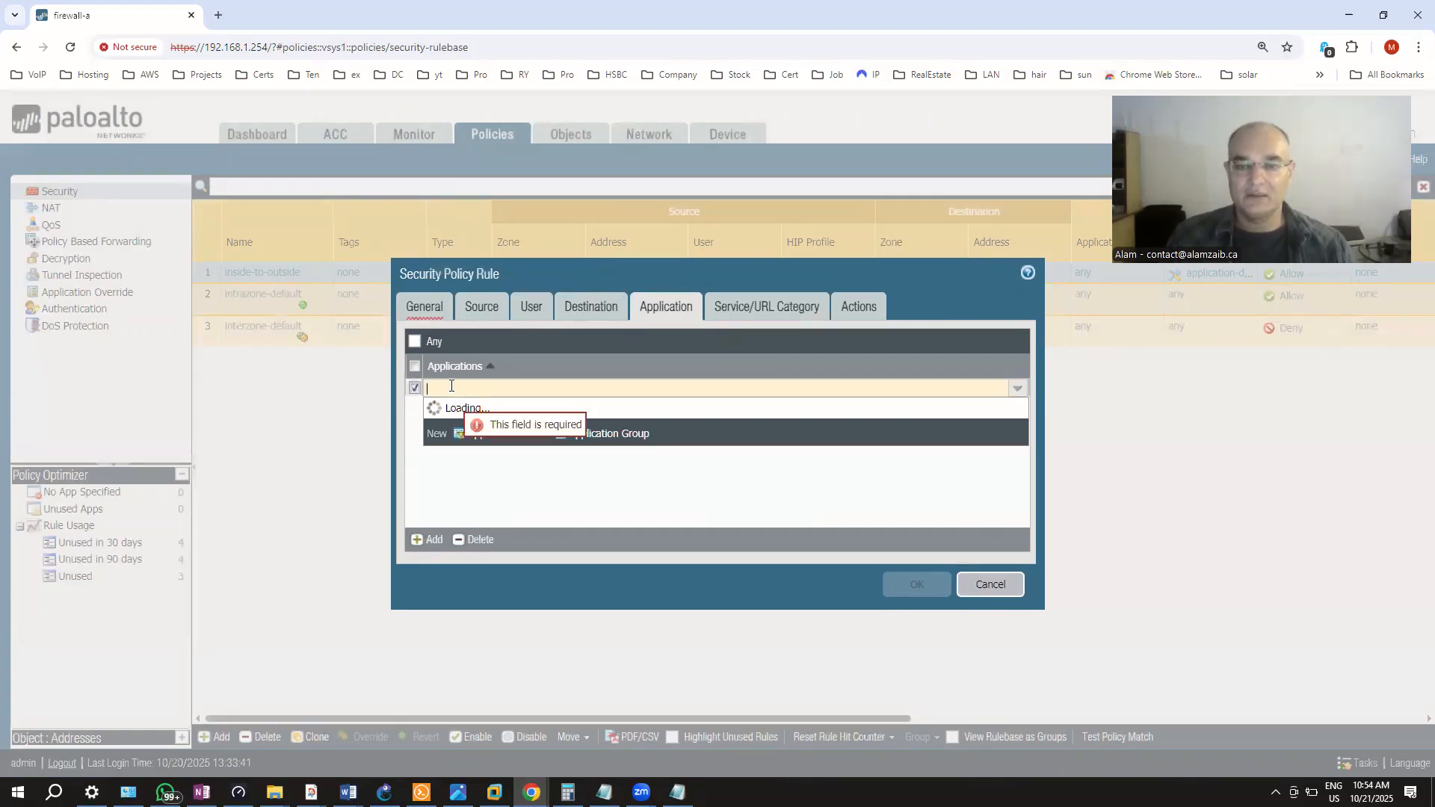
text(https)
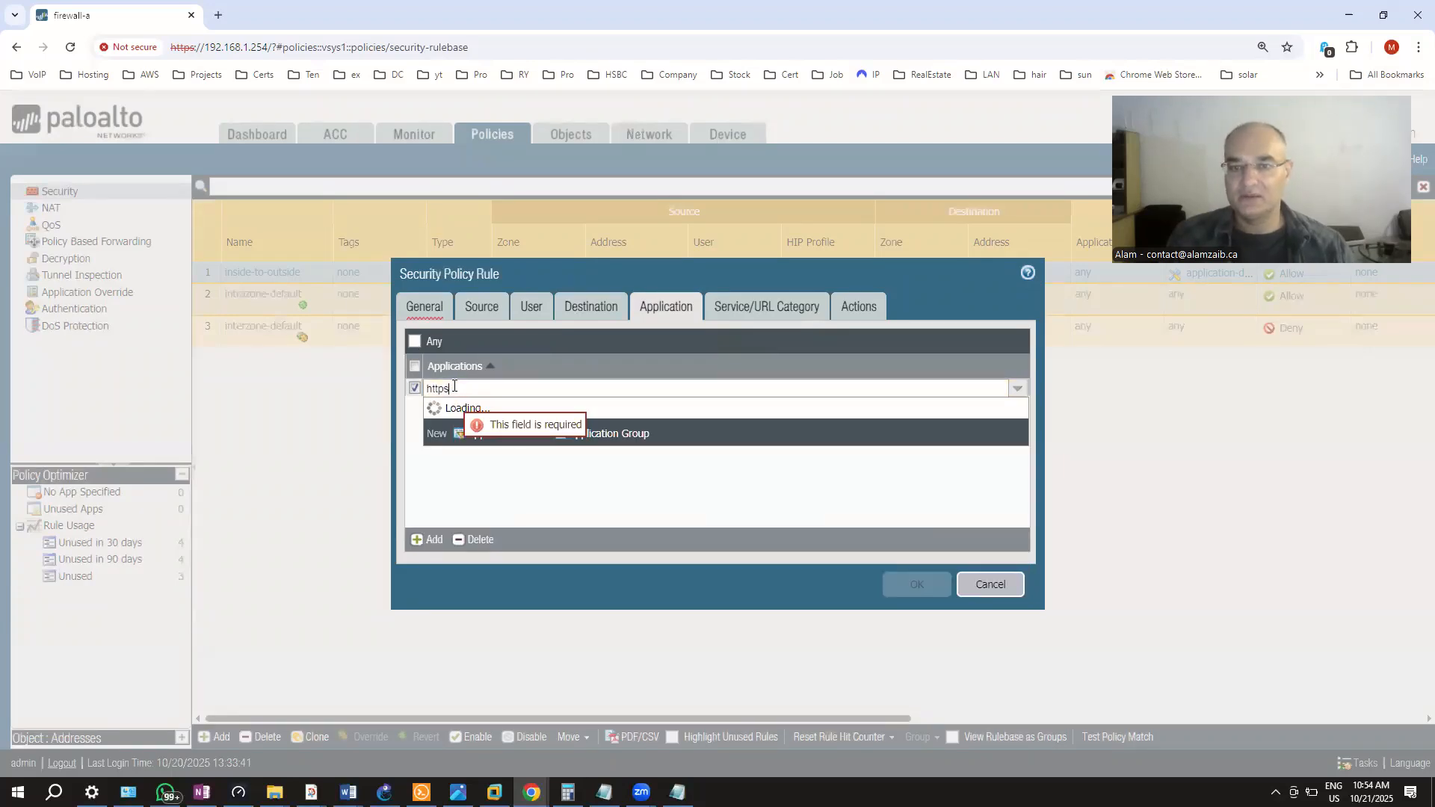
key(BackSpace)
key(BackSpace)
key(BackSpace)
key(BackSpace)
key(BackSpace)
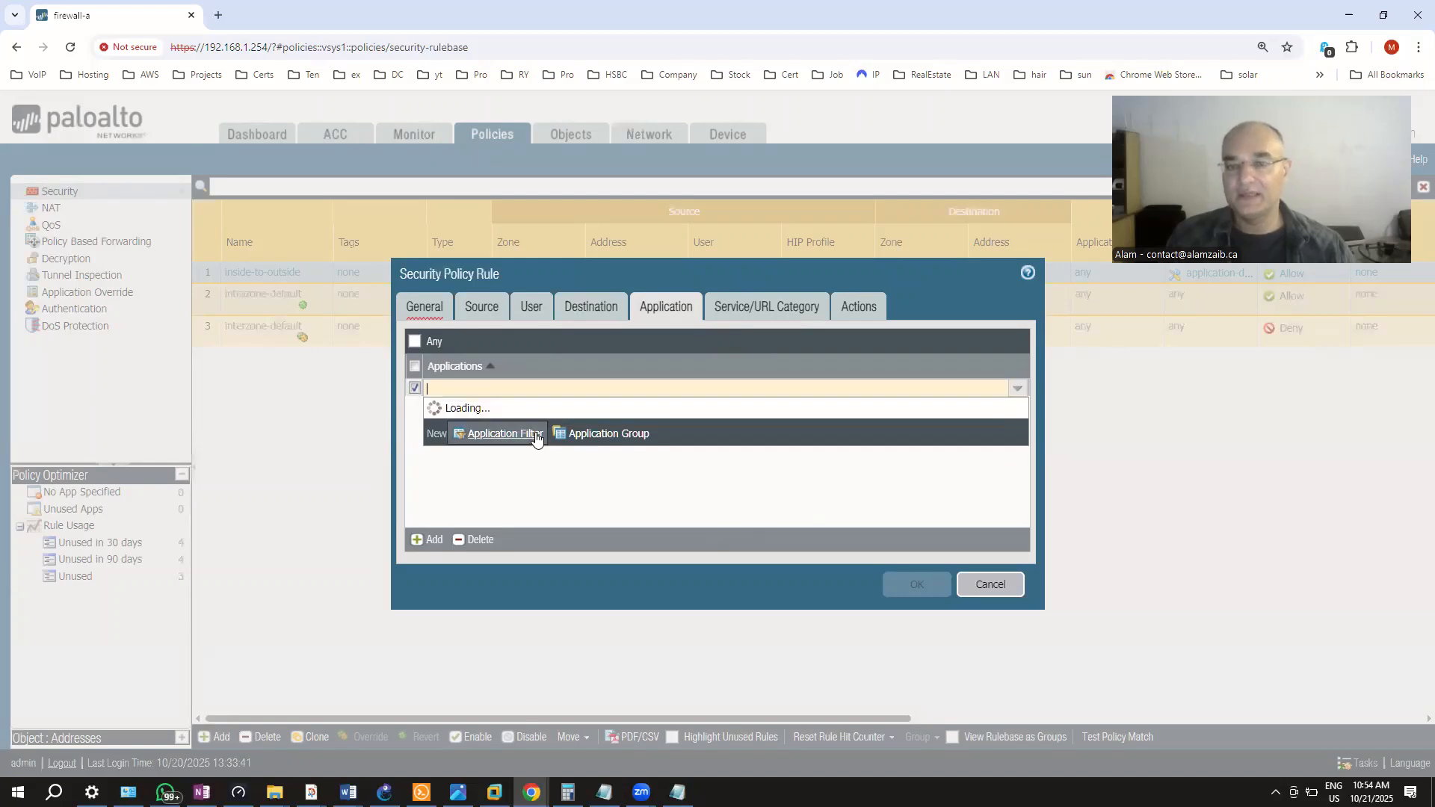
scroll(555, 478, down, 5)
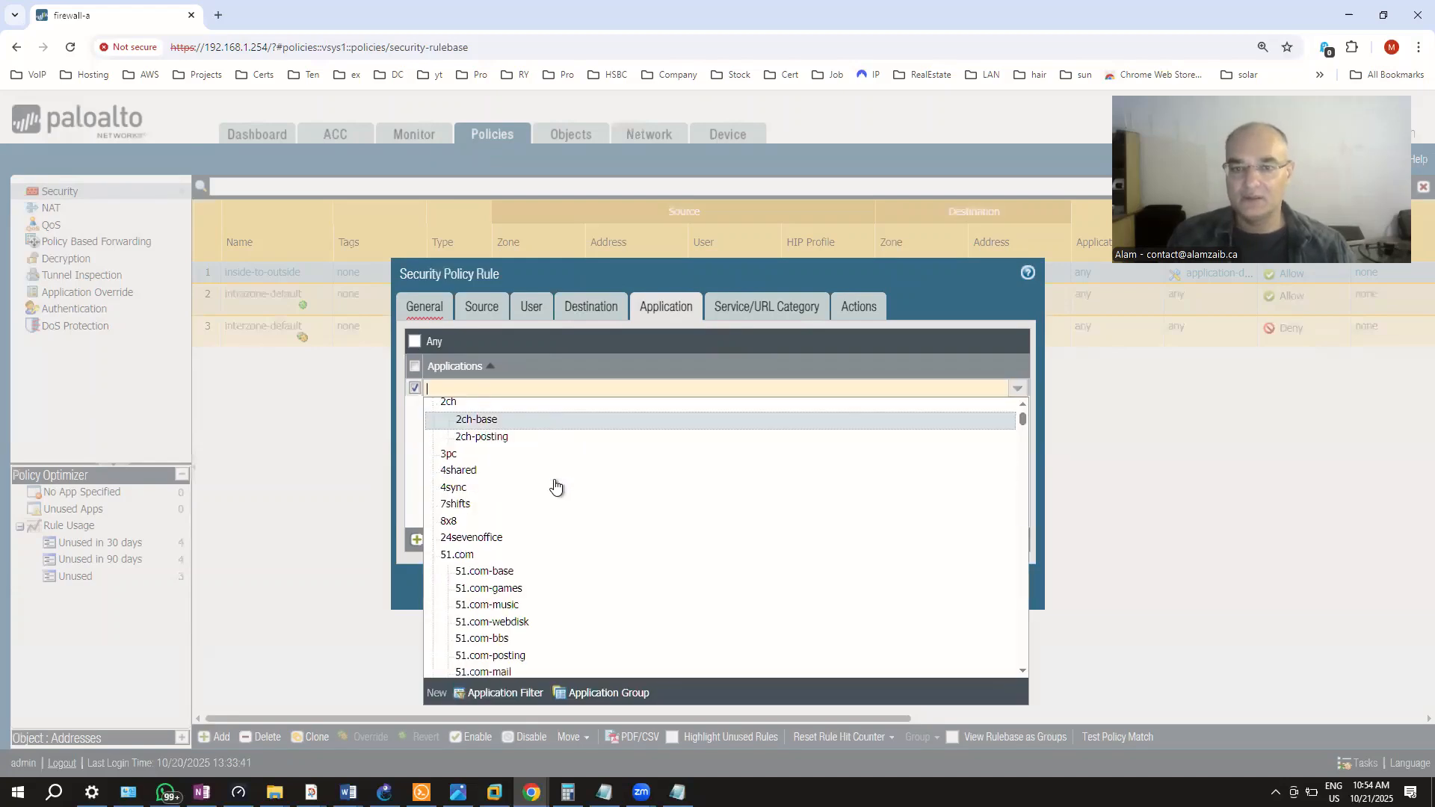
text(face)
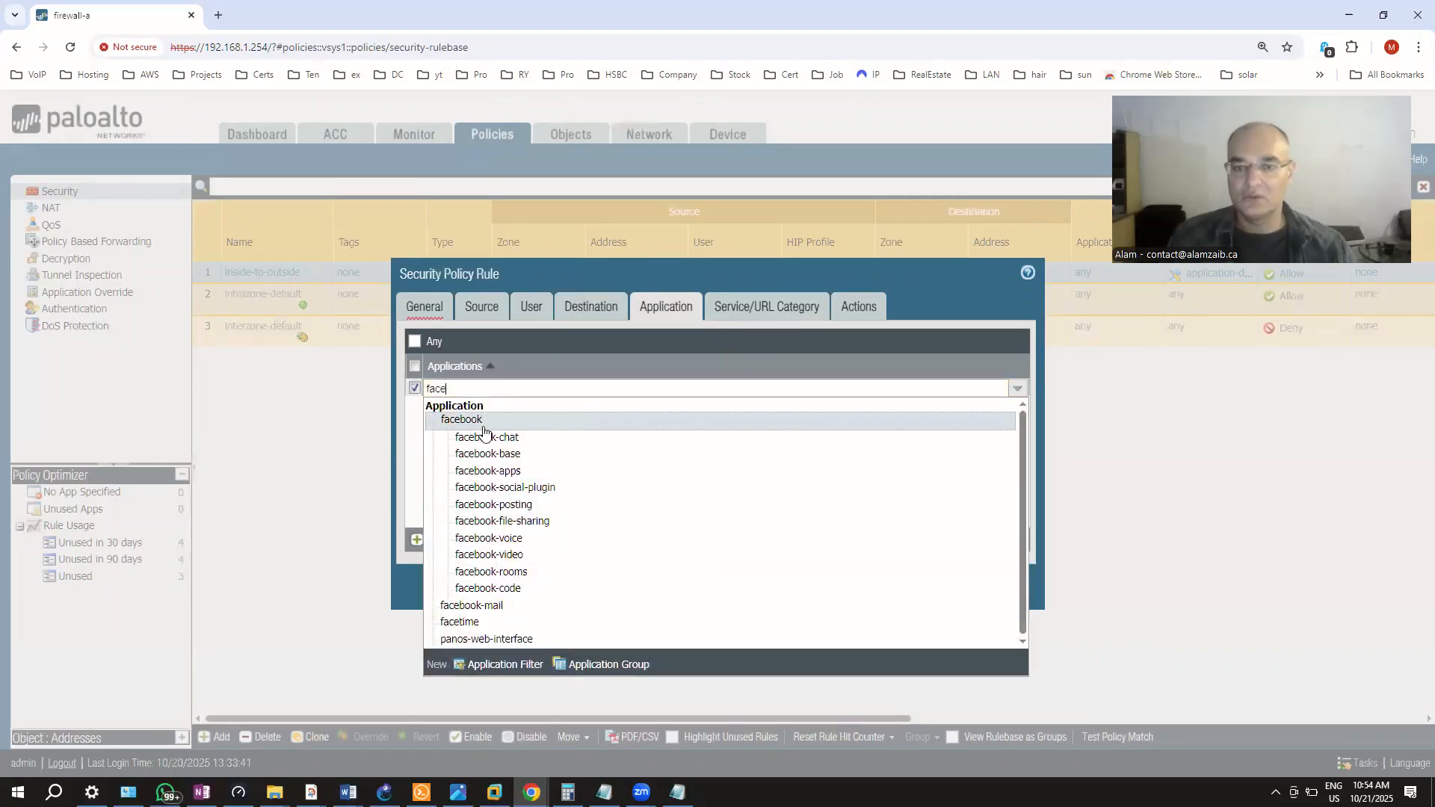
click(483, 421)
click(508, 439)
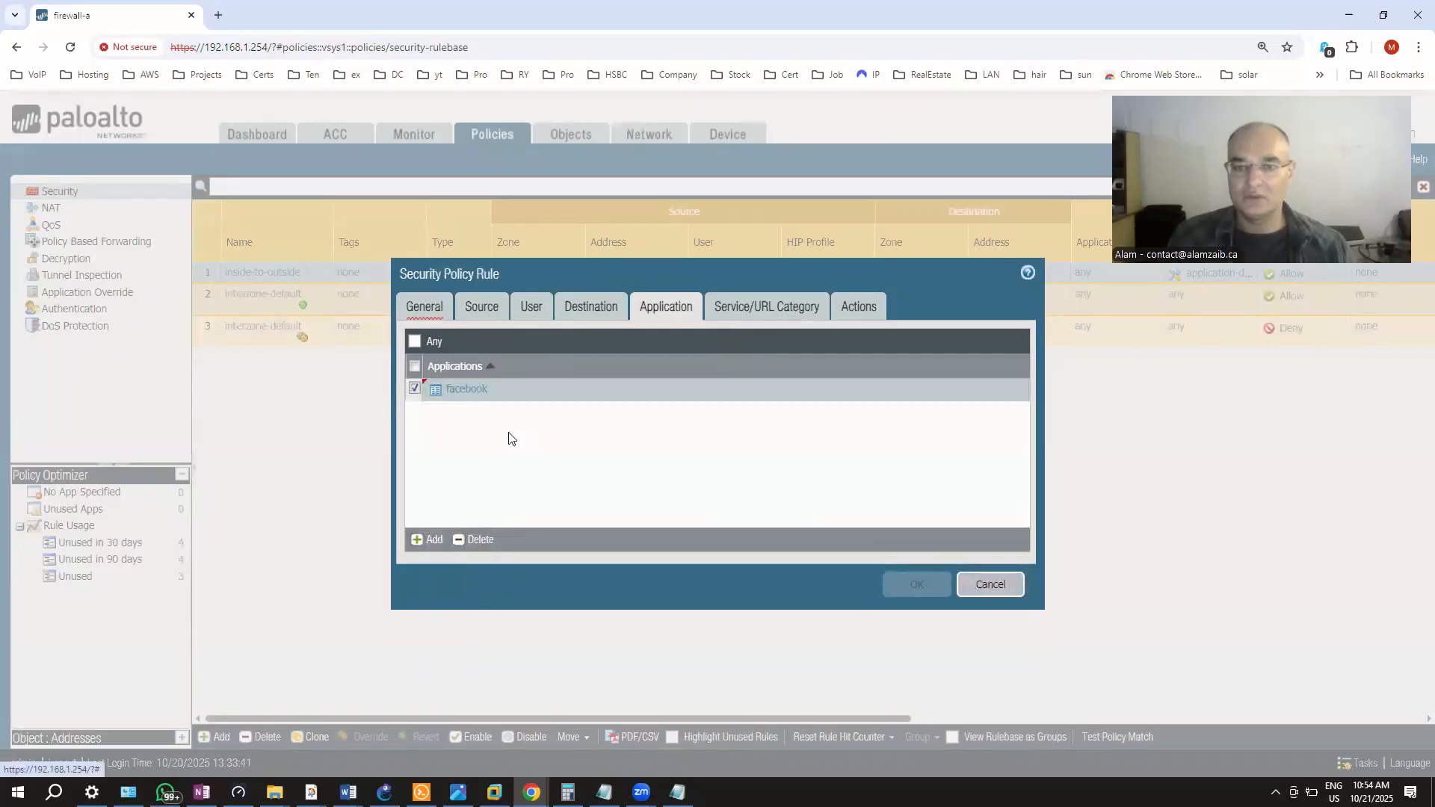
Add a service entry on Service/URL Category and start defining a new custom service
click(749, 311)
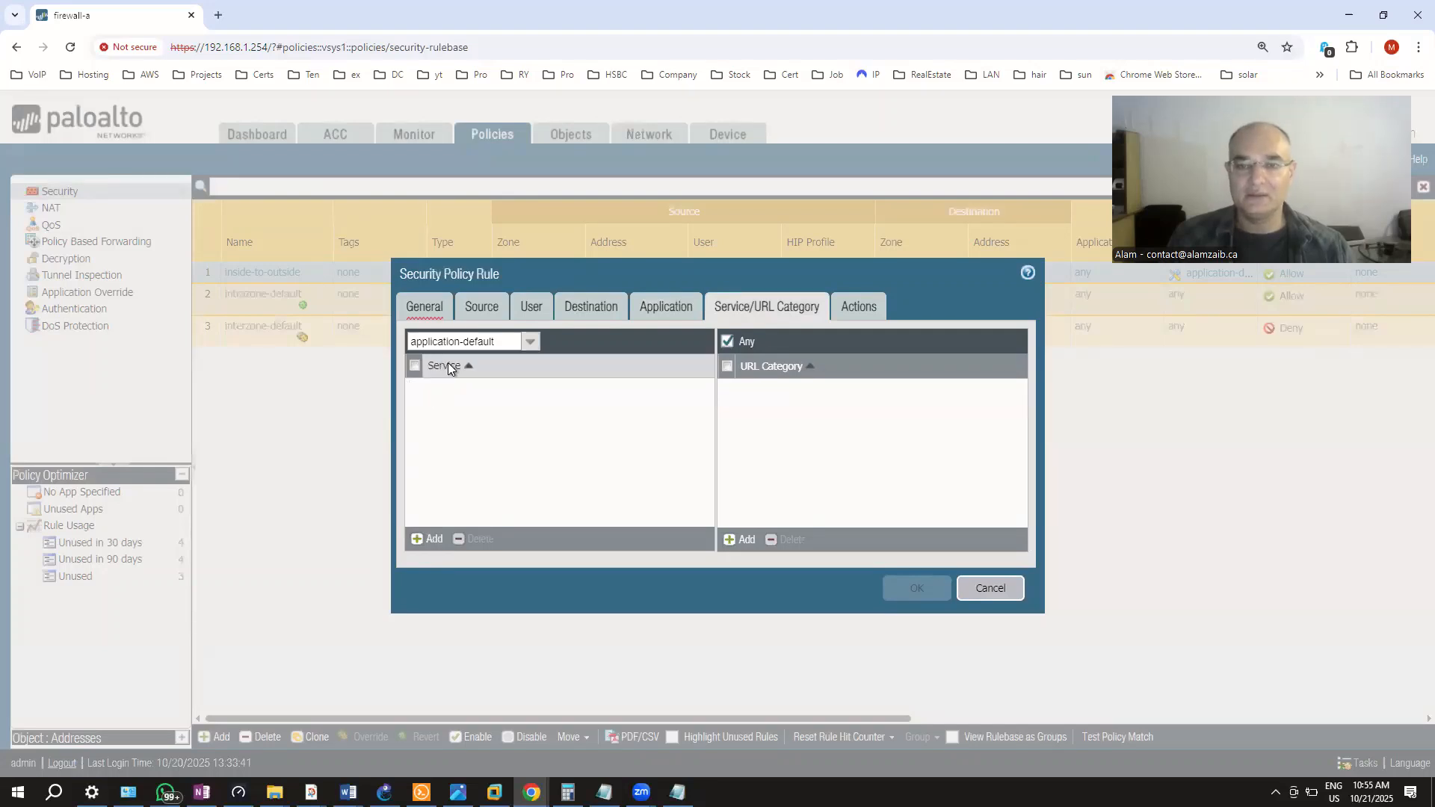
click(428, 538)
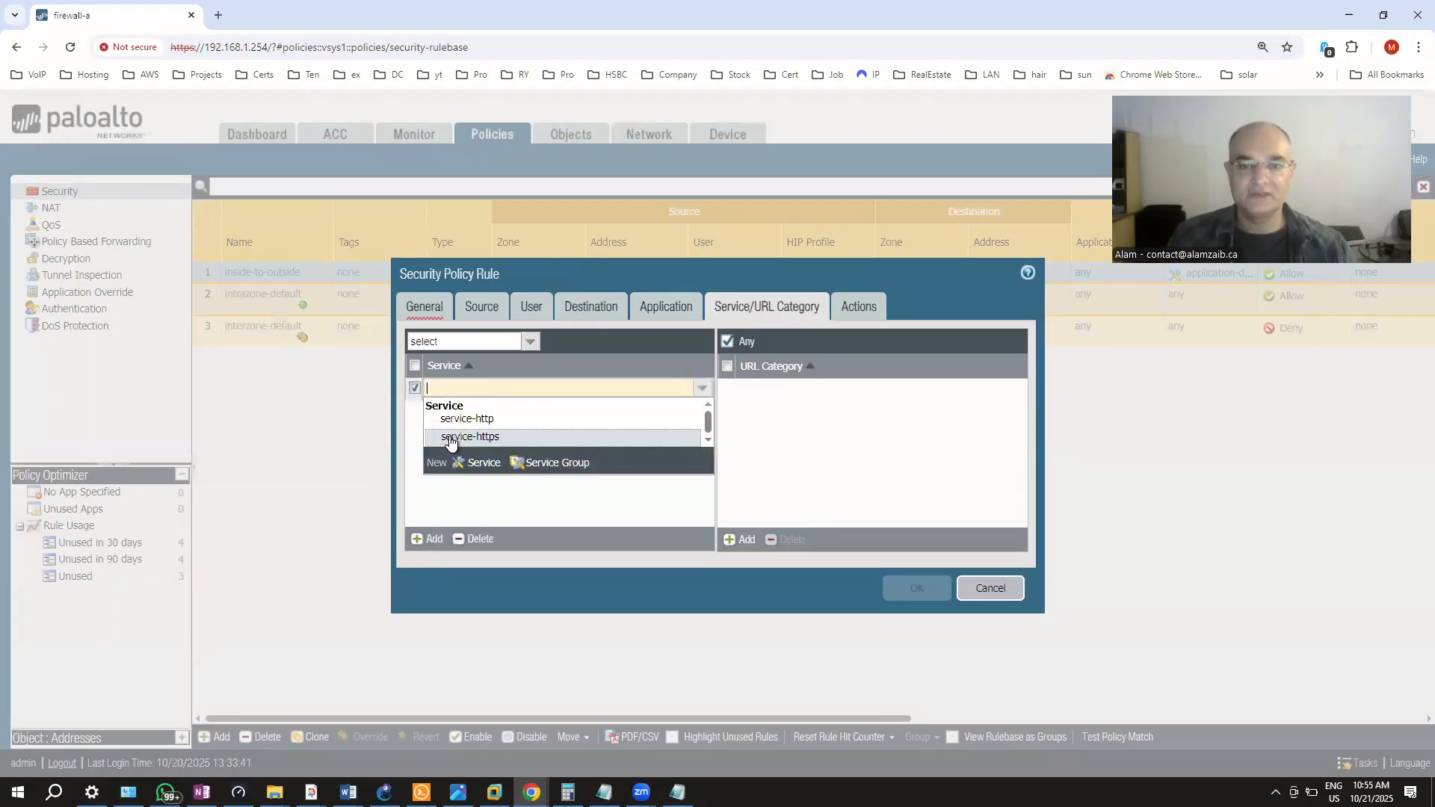
click(479, 463)
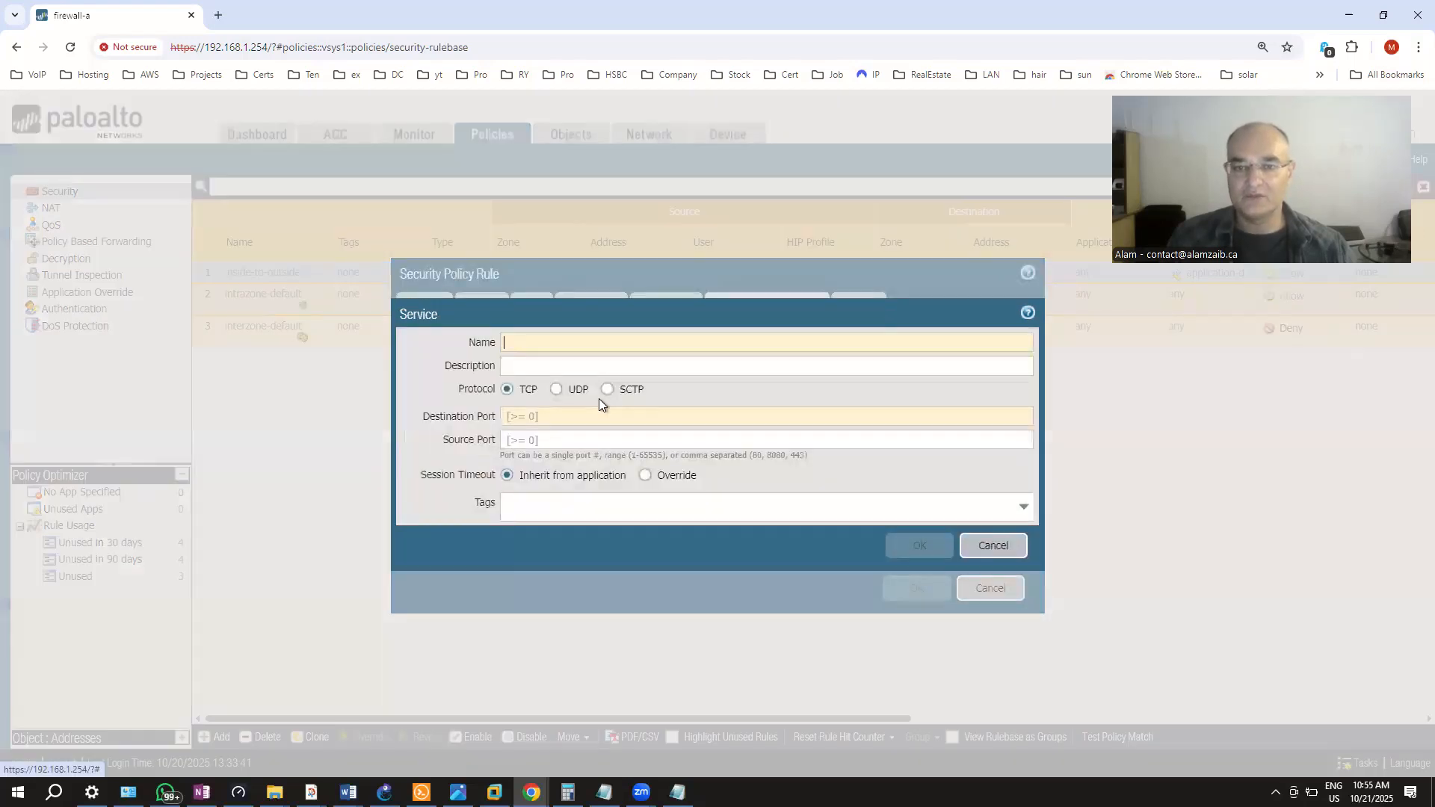
Create service tcp_443 with TCP destination port 443 and attach it to the rule
text(tc)
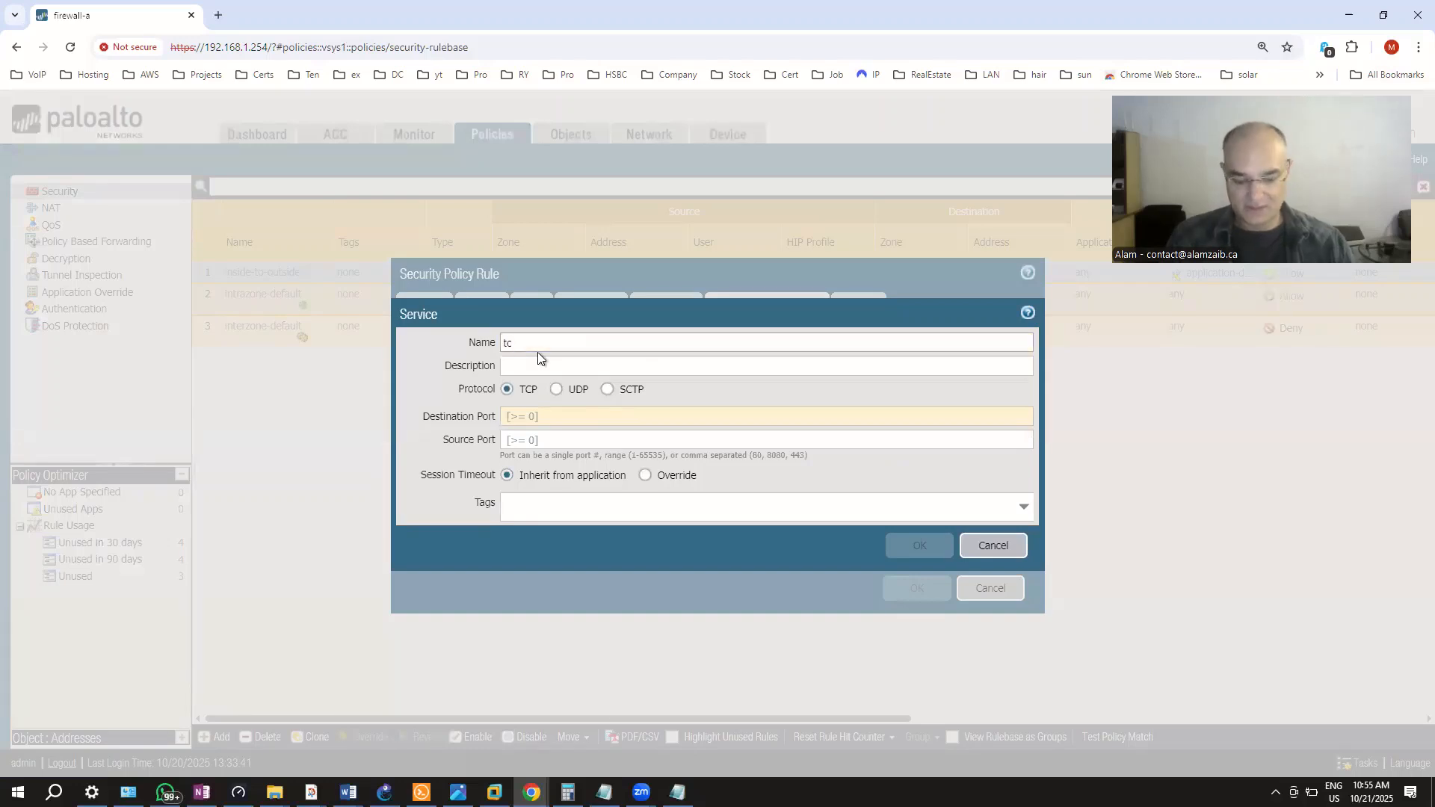
text(c_3)
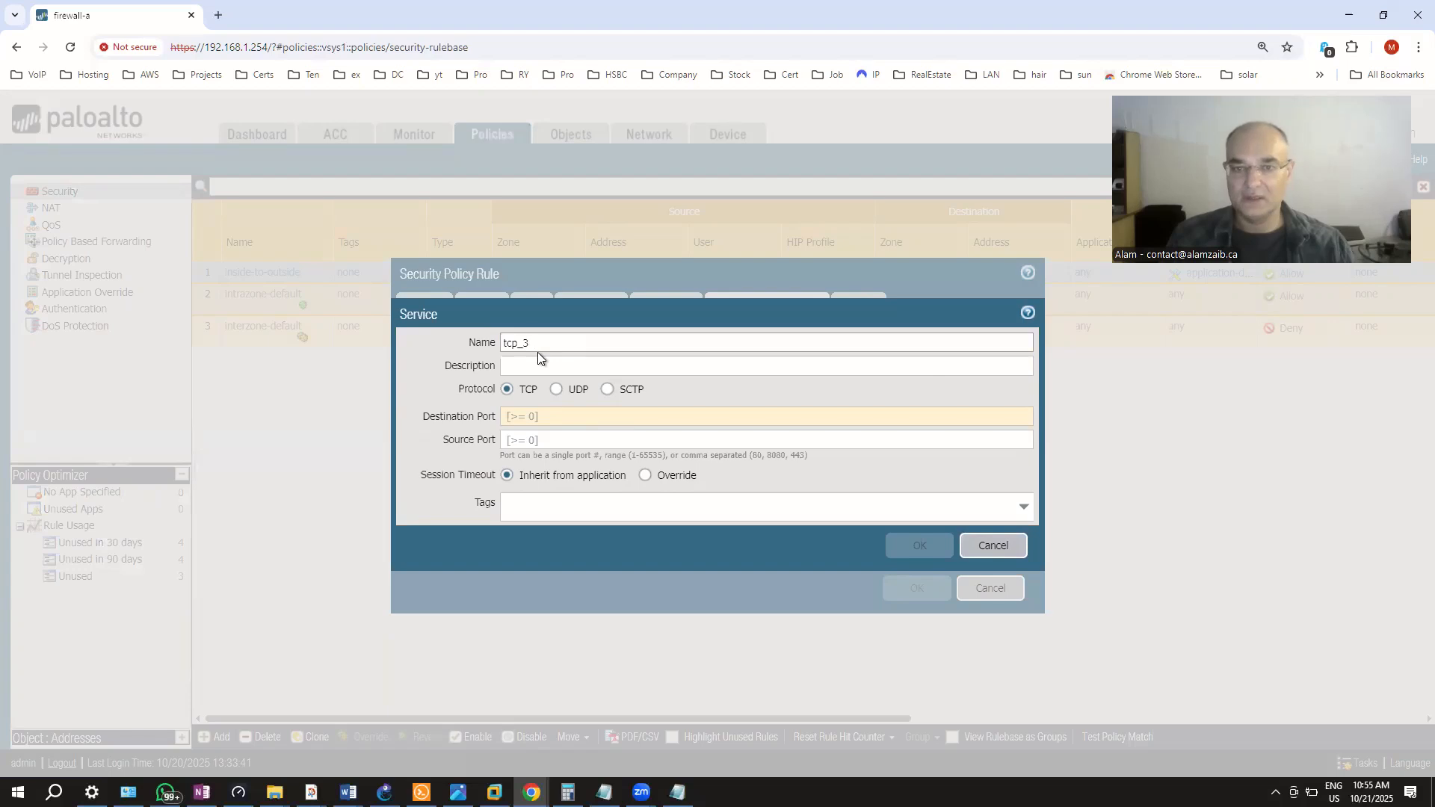
key(BackSpace)
text(443)
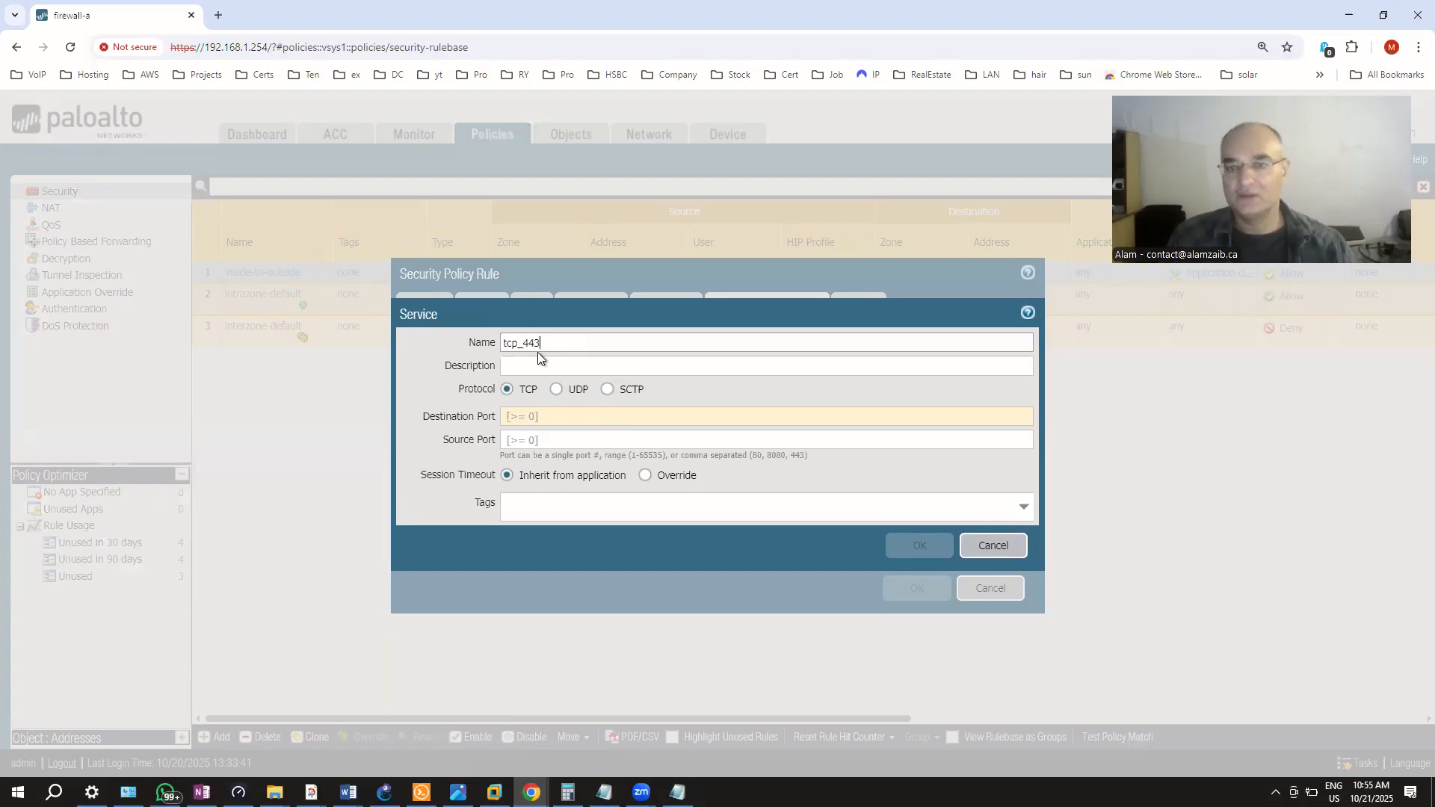
click(530, 424)
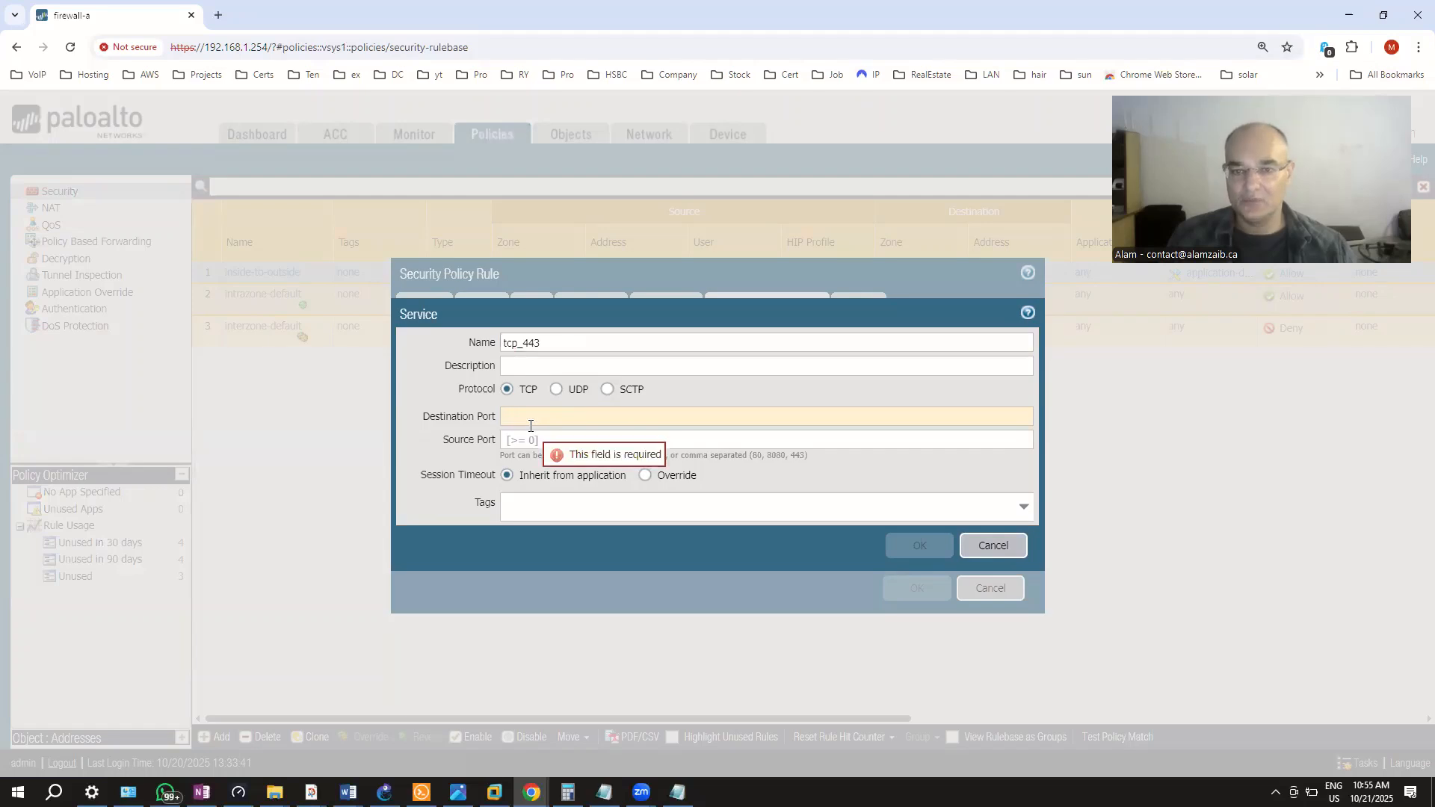
text(443)
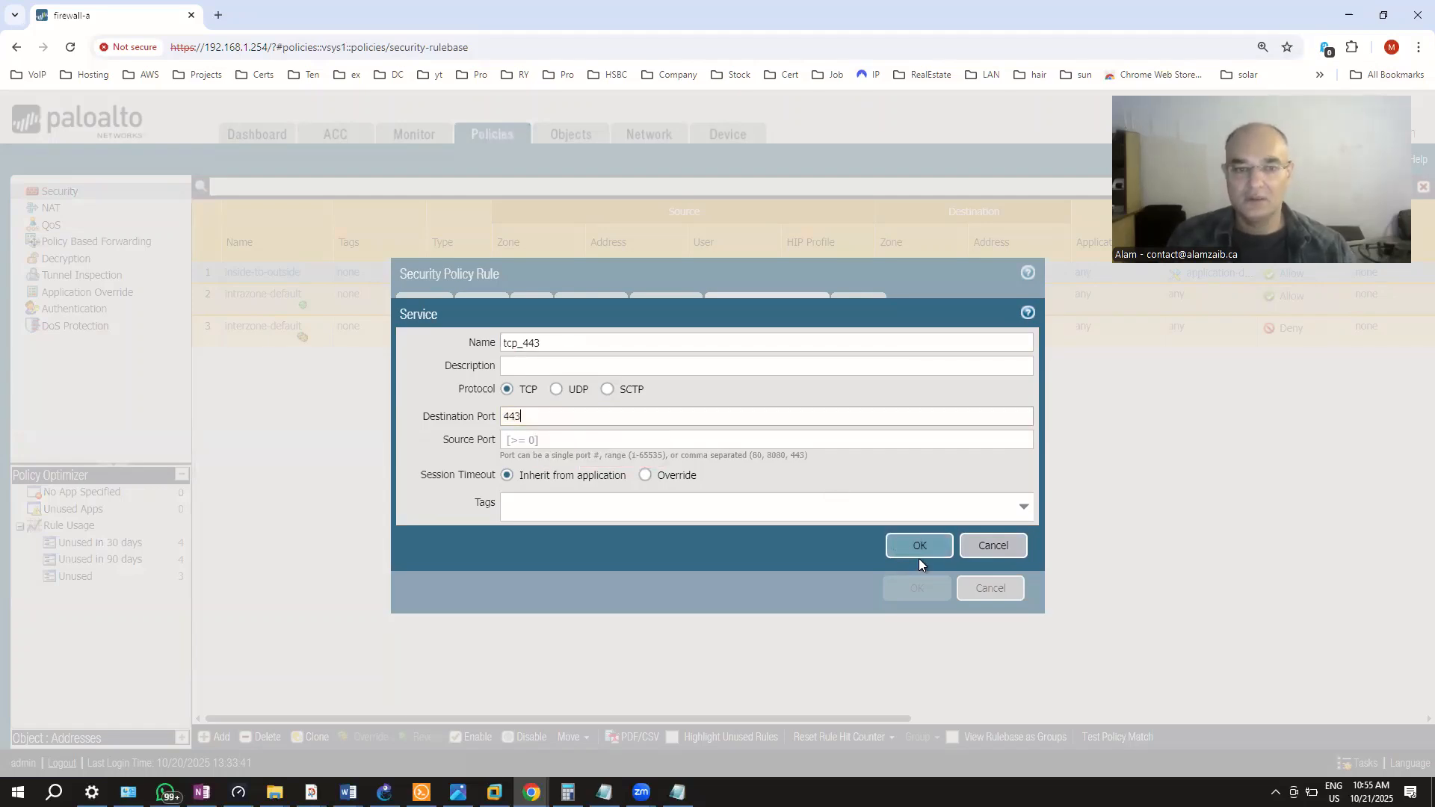
click(917, 552)
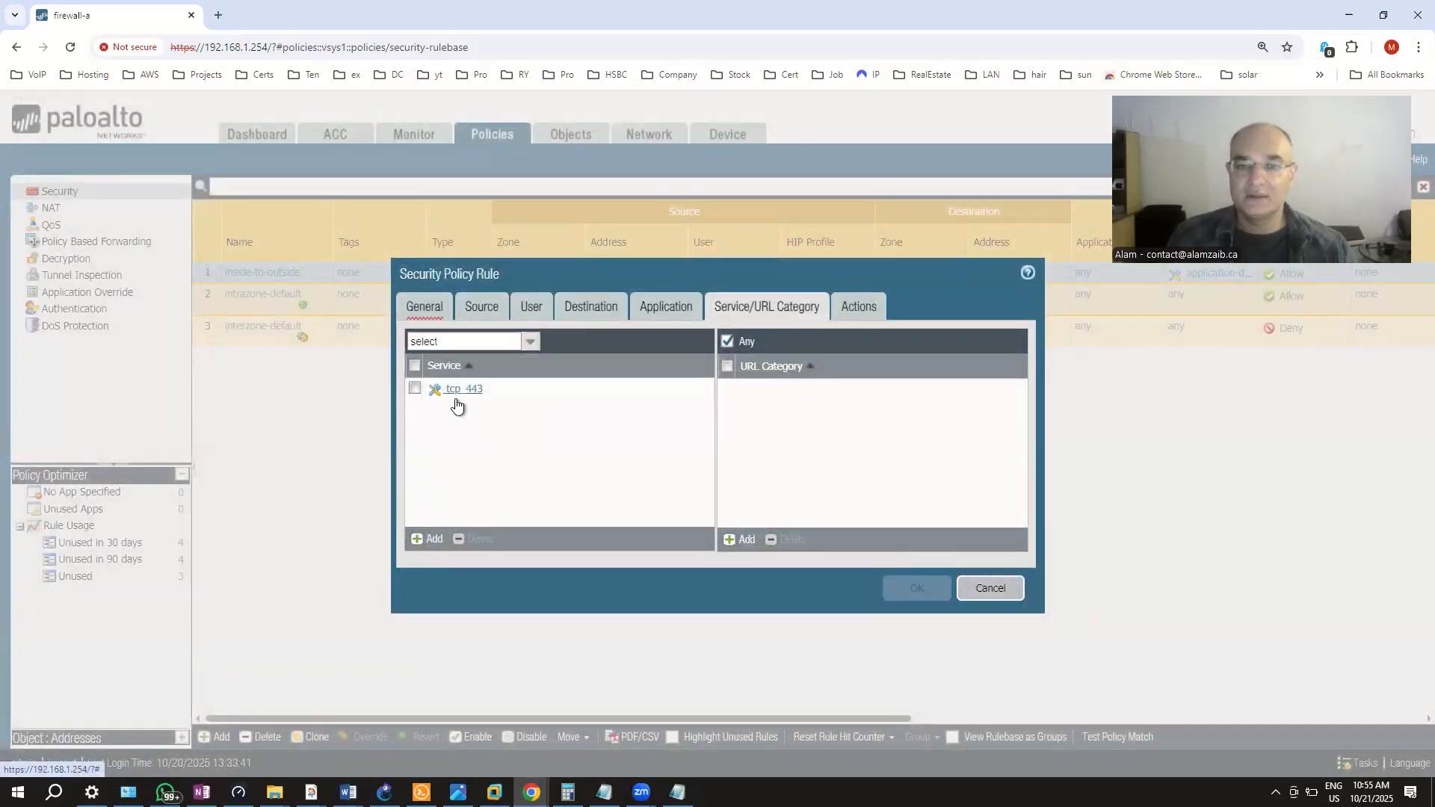
click(665, 305)
Try adding a second application after facebook, browsing and searching the list, then clear the search
click(415, 389)
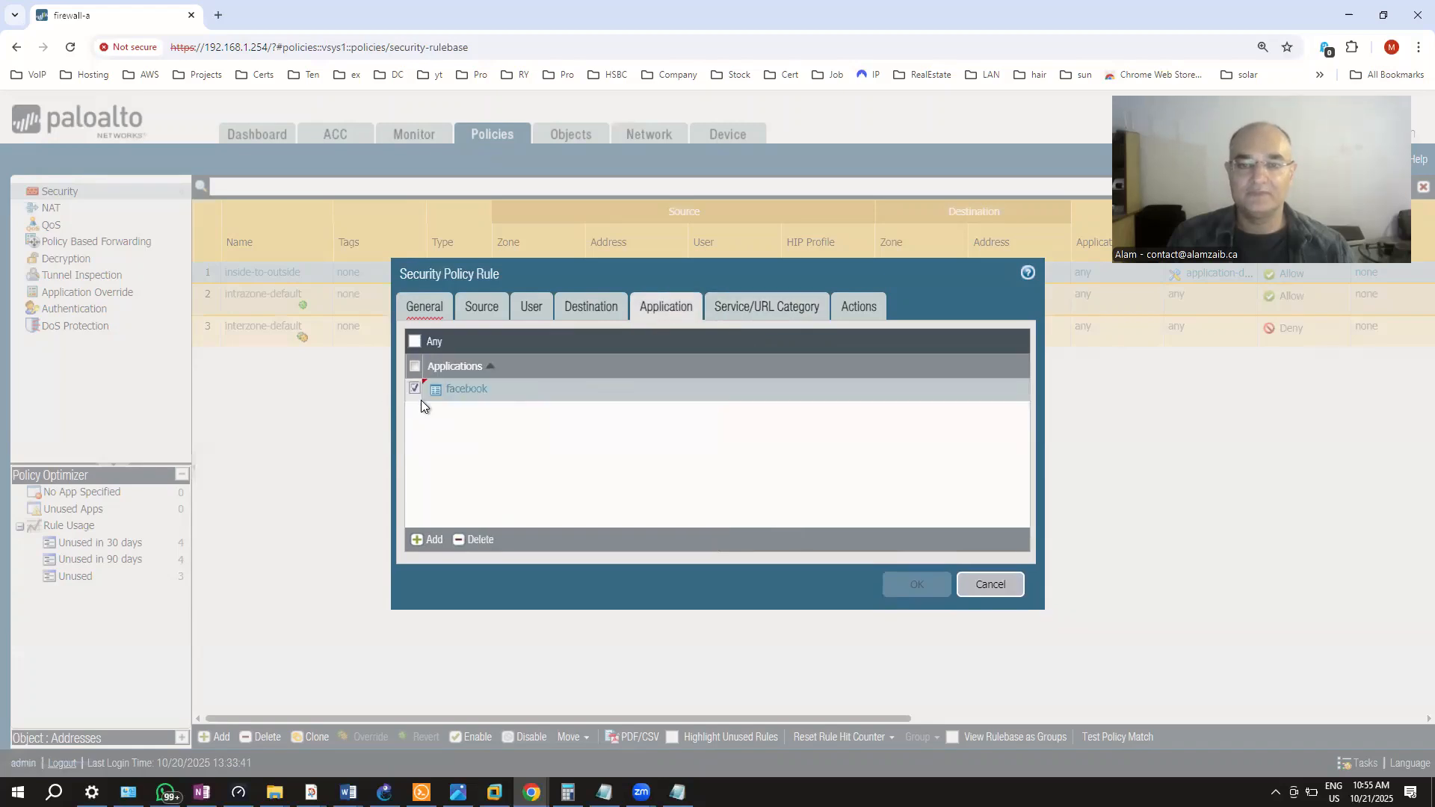
click(743, 308)
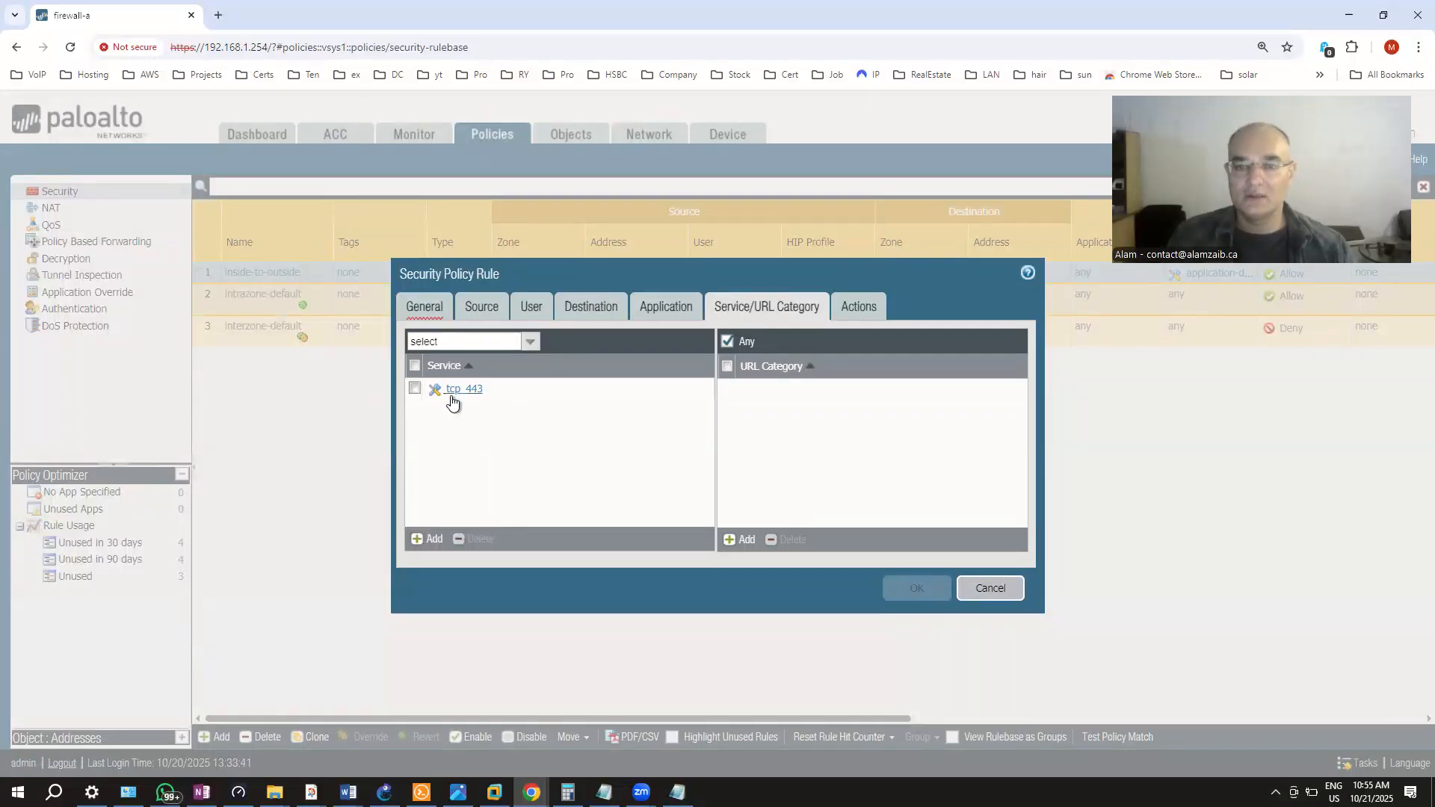
click(641, 305)
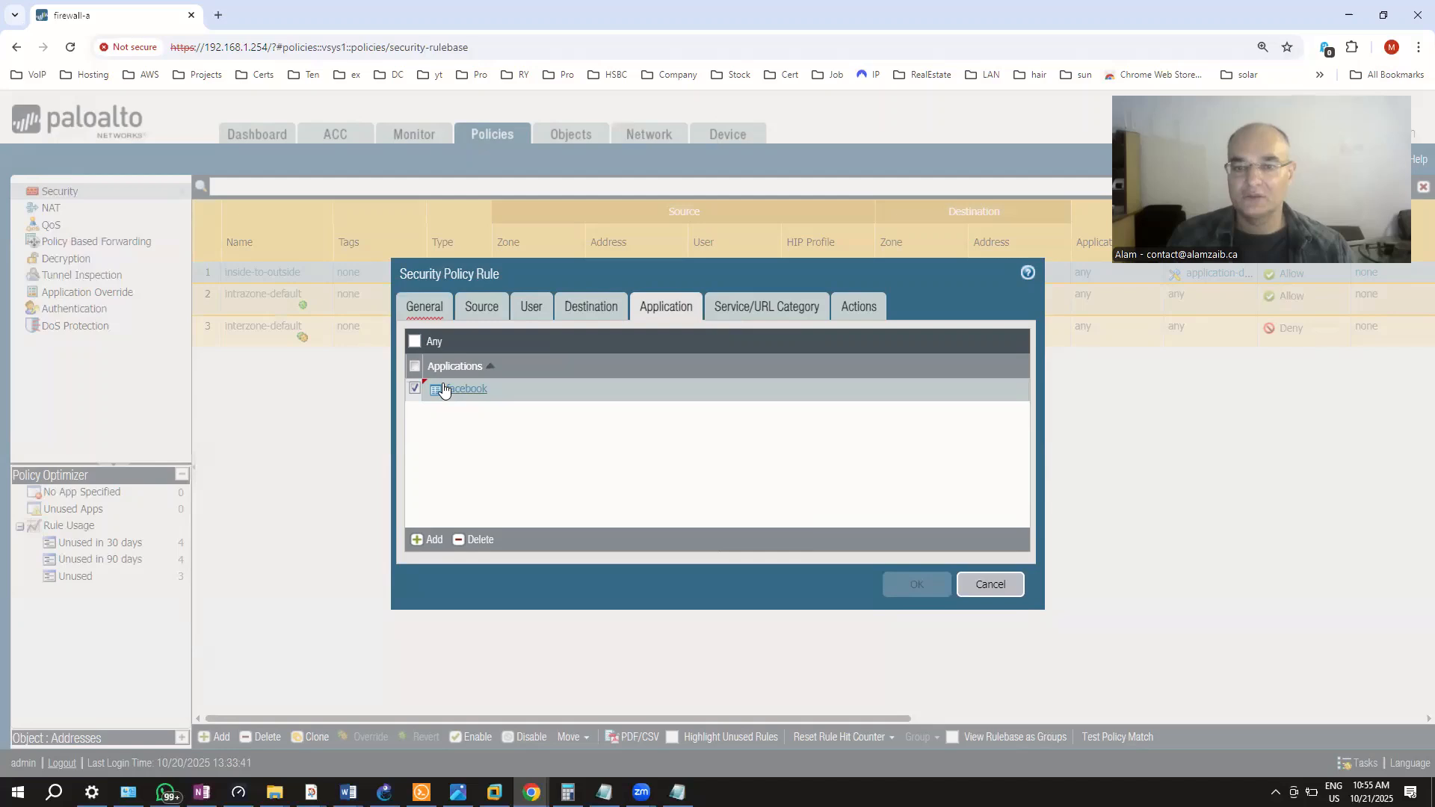
click(429, 540)
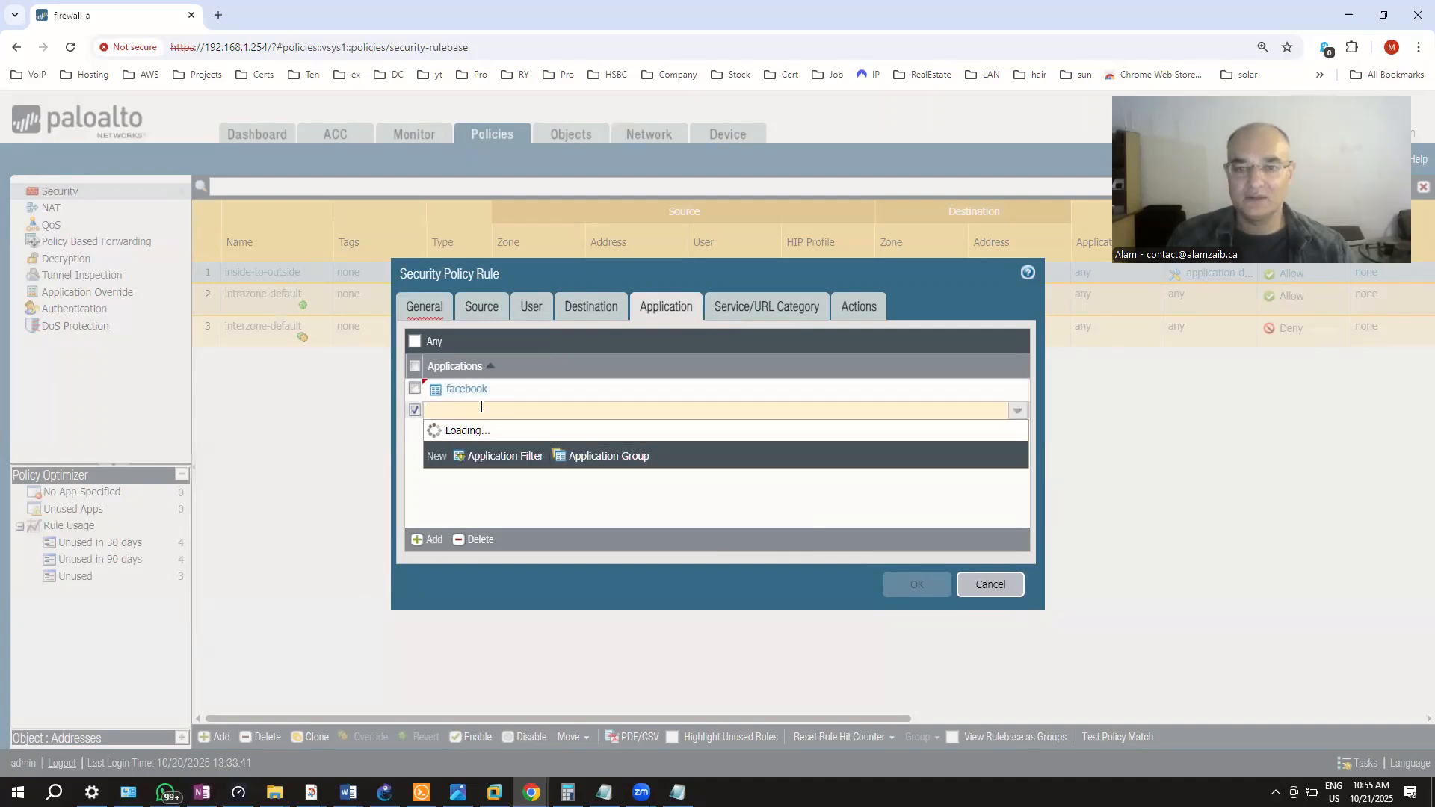
scroll(523, 478, down, 15)
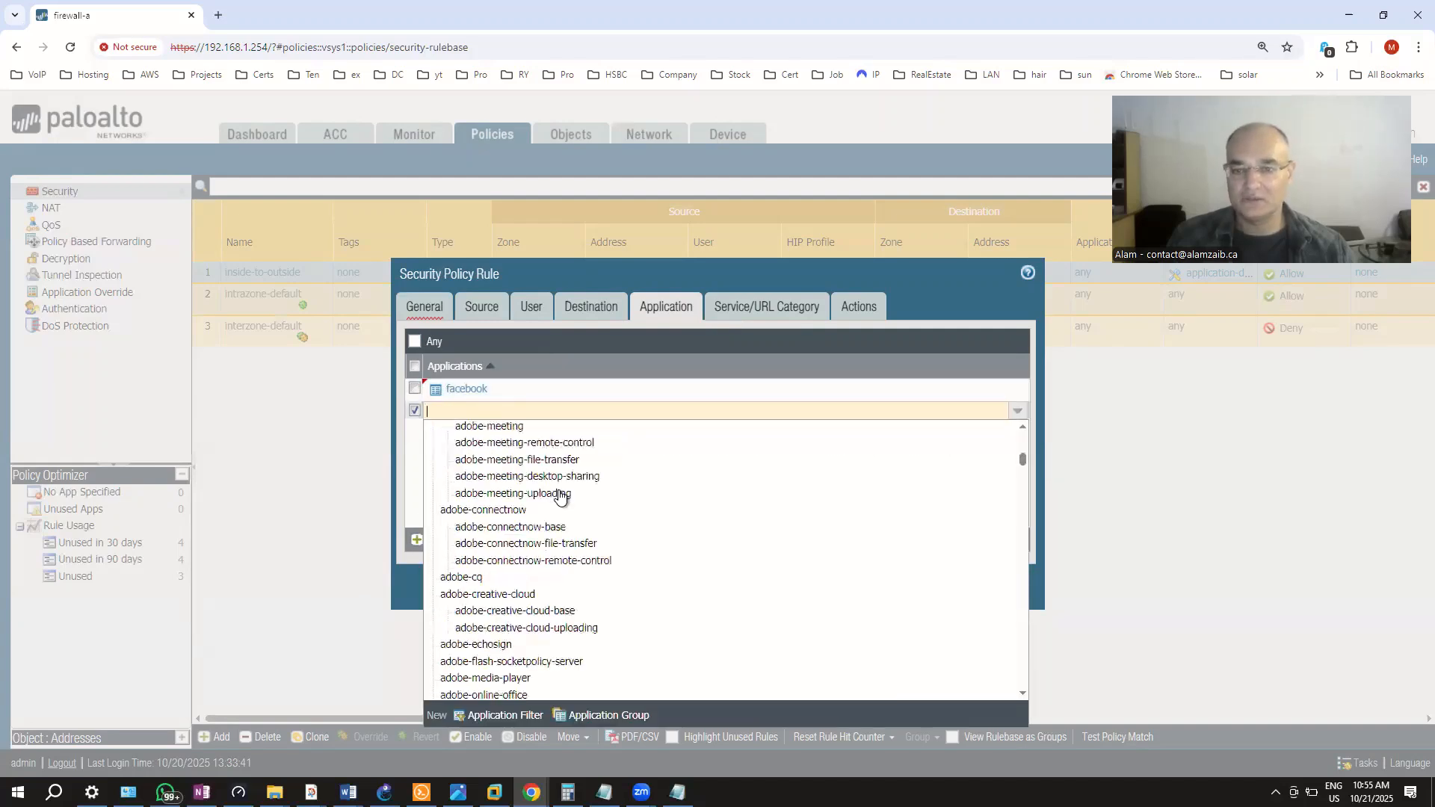
scroll(559, 496, down, 10)
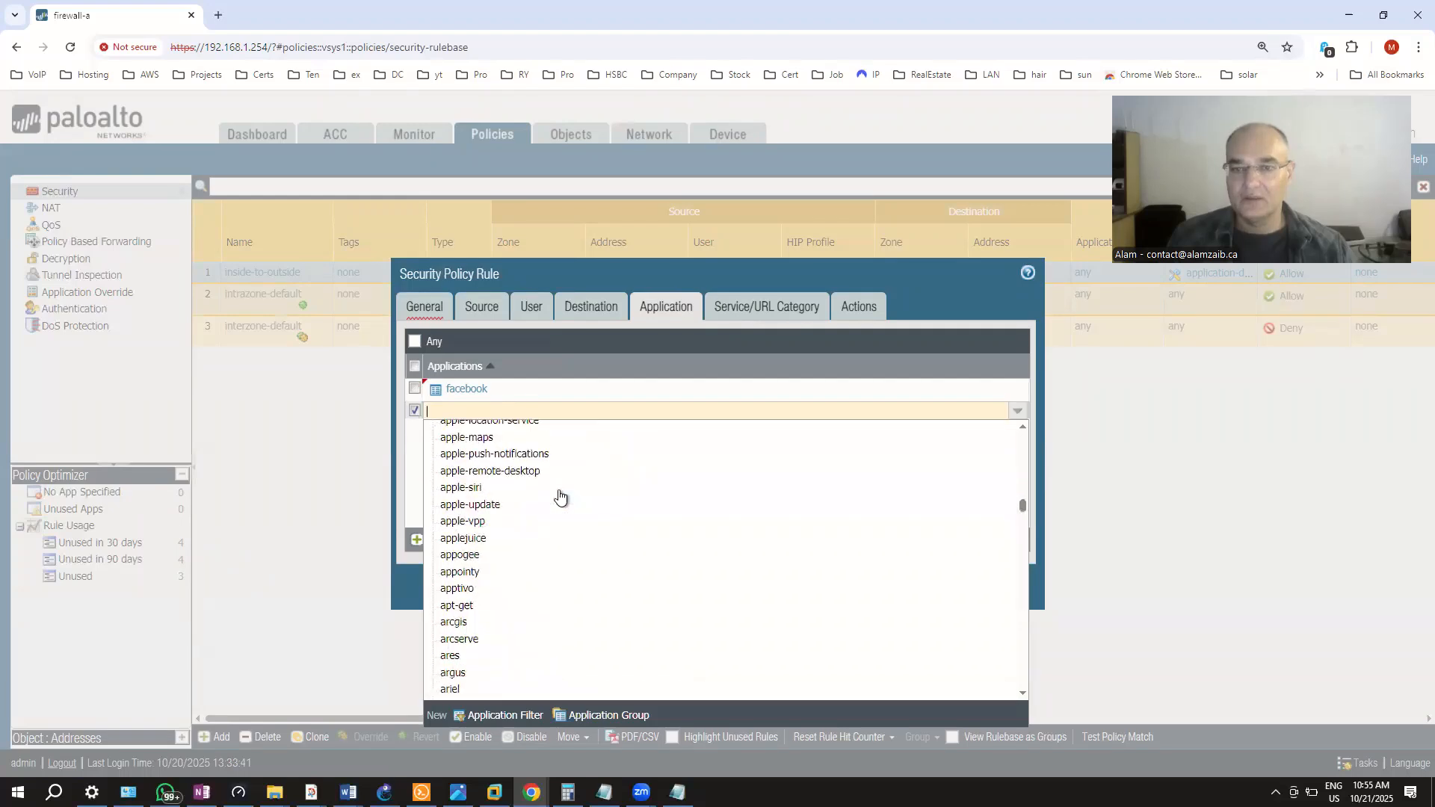
scroll(560, 496, up, 10)
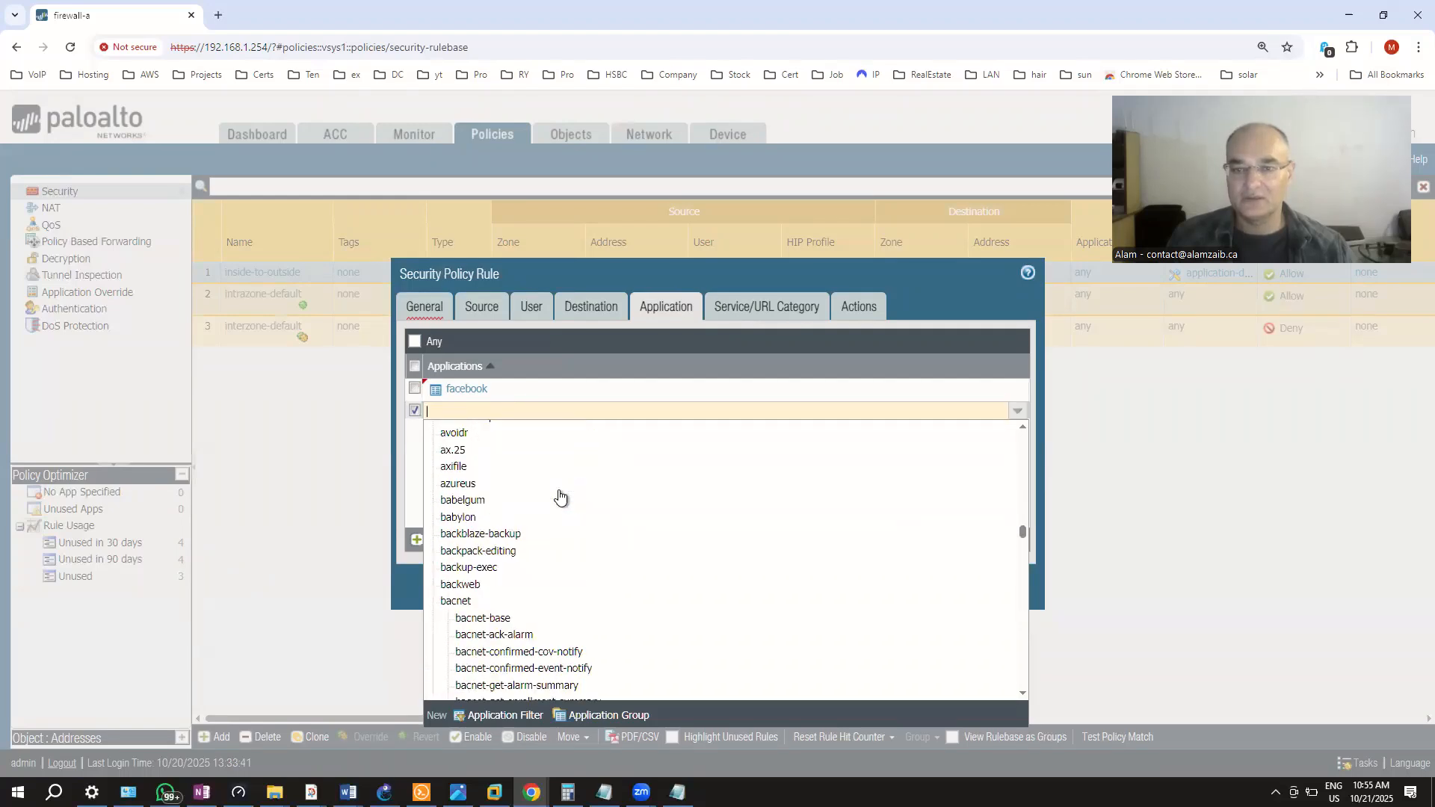
scroll(560, 496, down, 4)
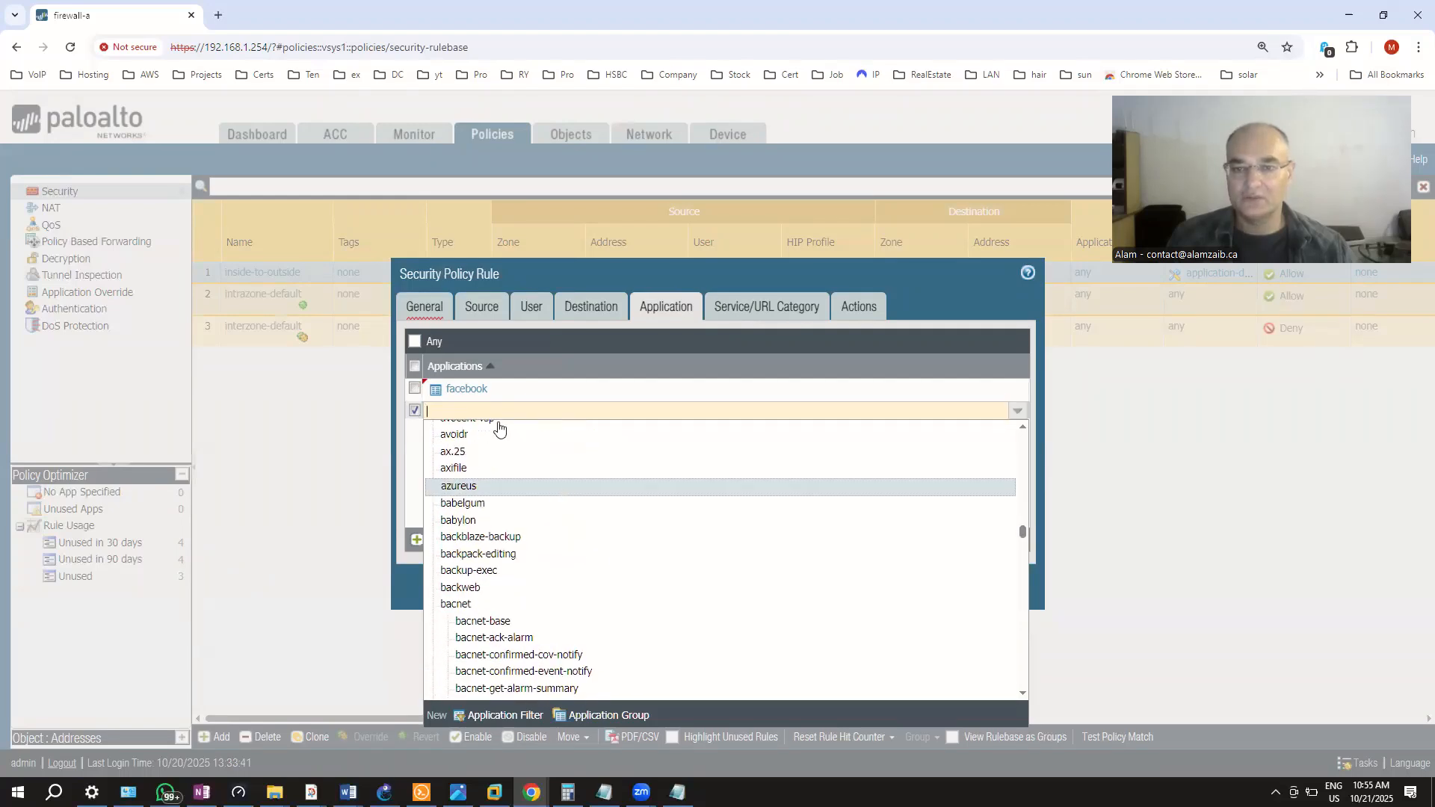
text(add)
key(BackSpace)
text(o)
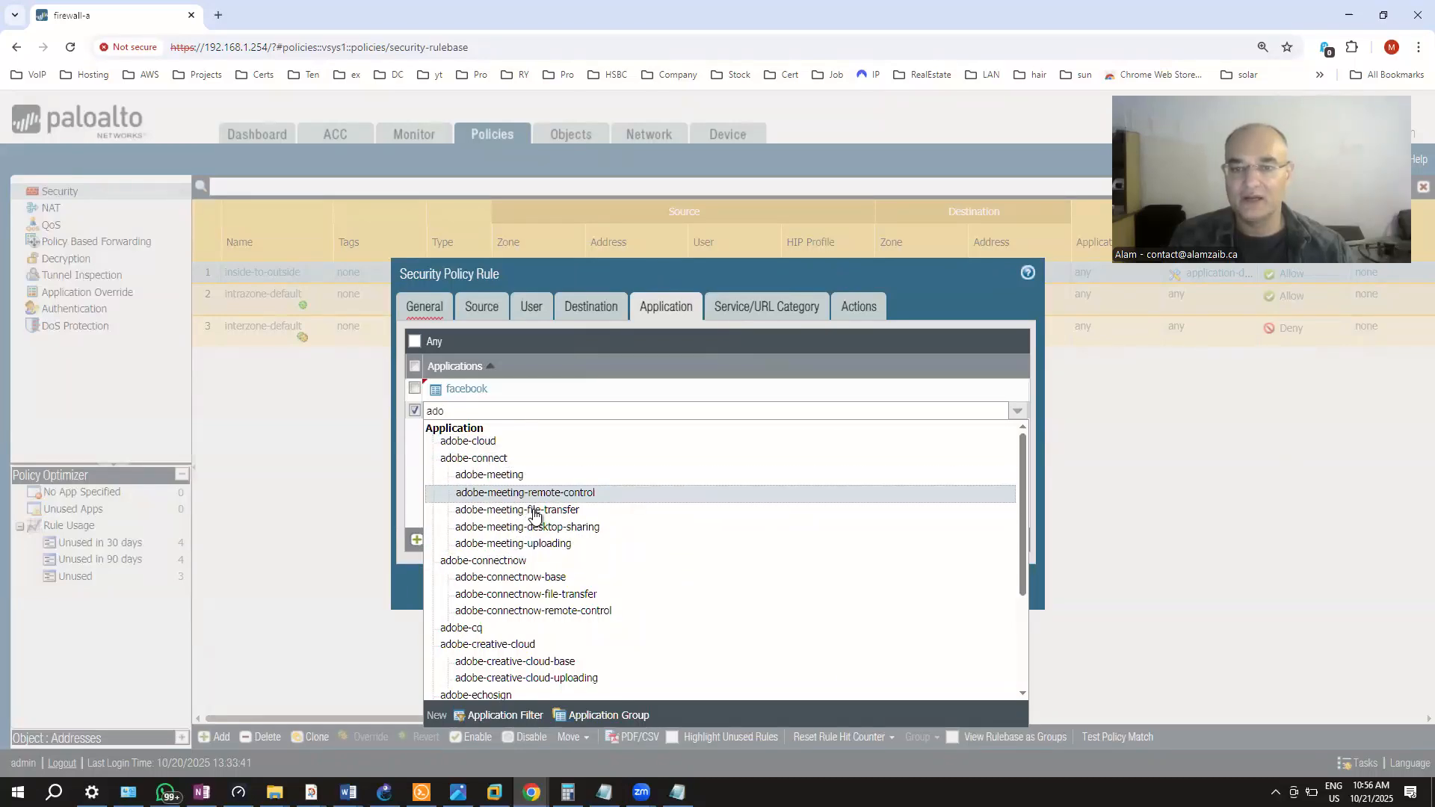
key(BackSpace)
Discard the empty entry and replace facebook with facebook-chat in the application list
click(418, 412)
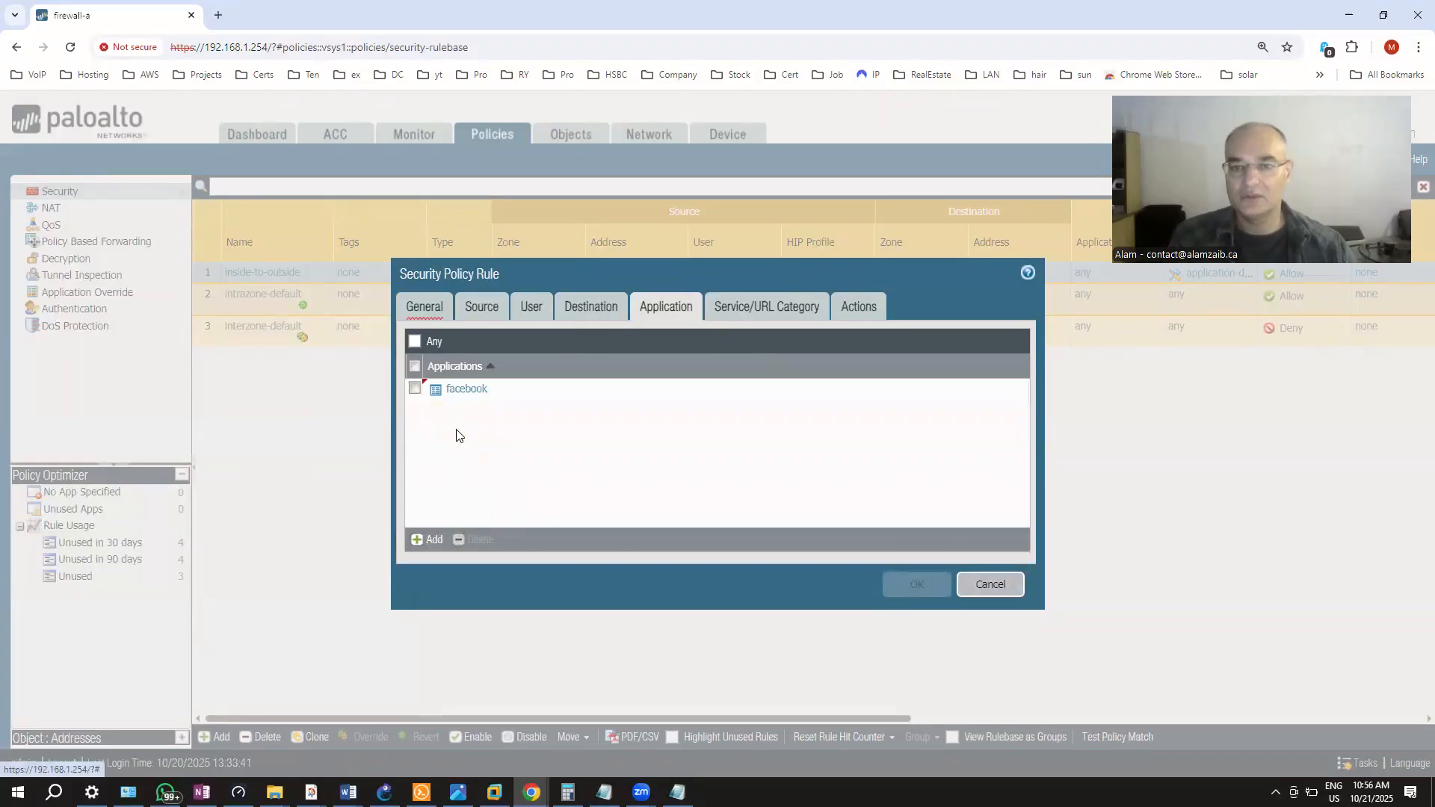
click(412, 388)
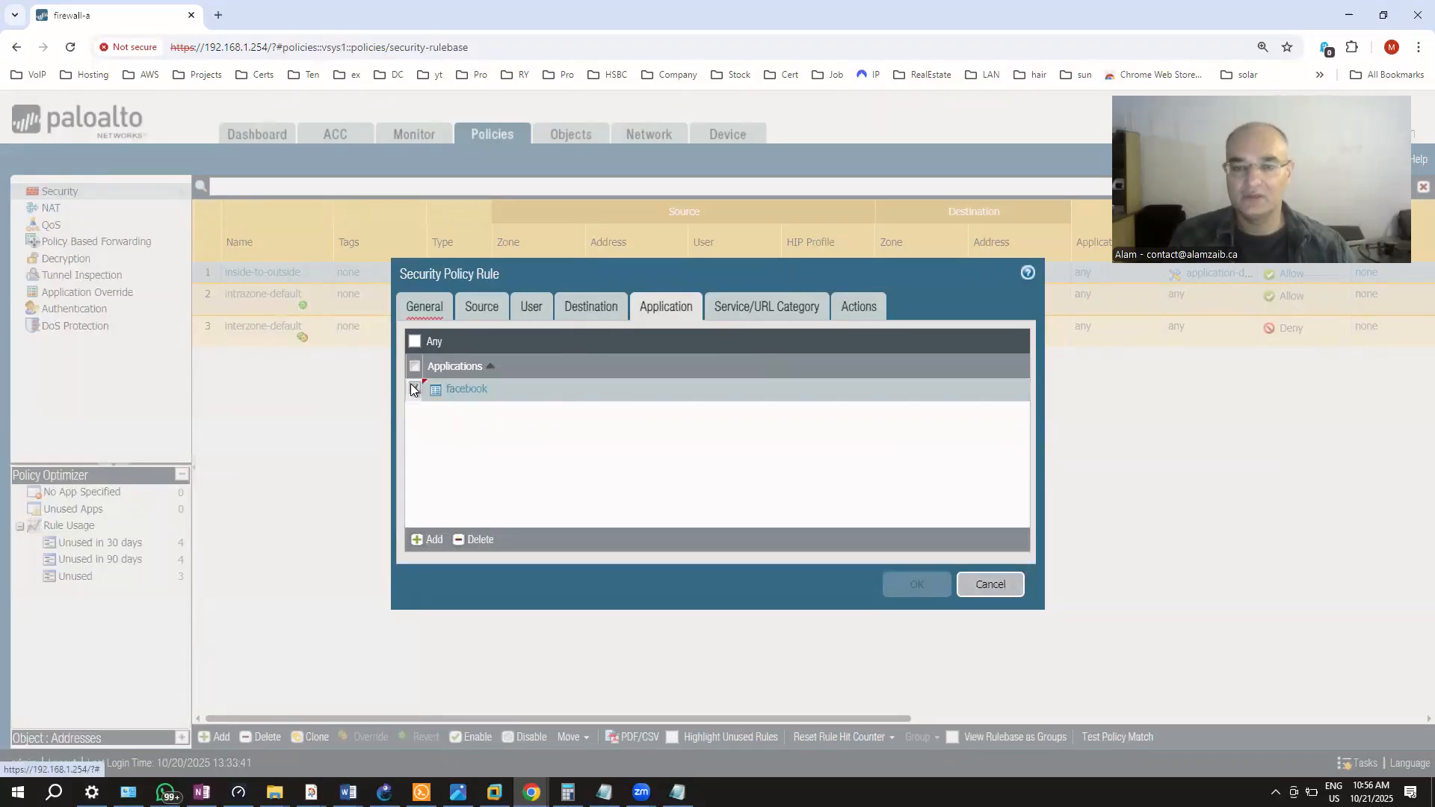
click(469, 539)
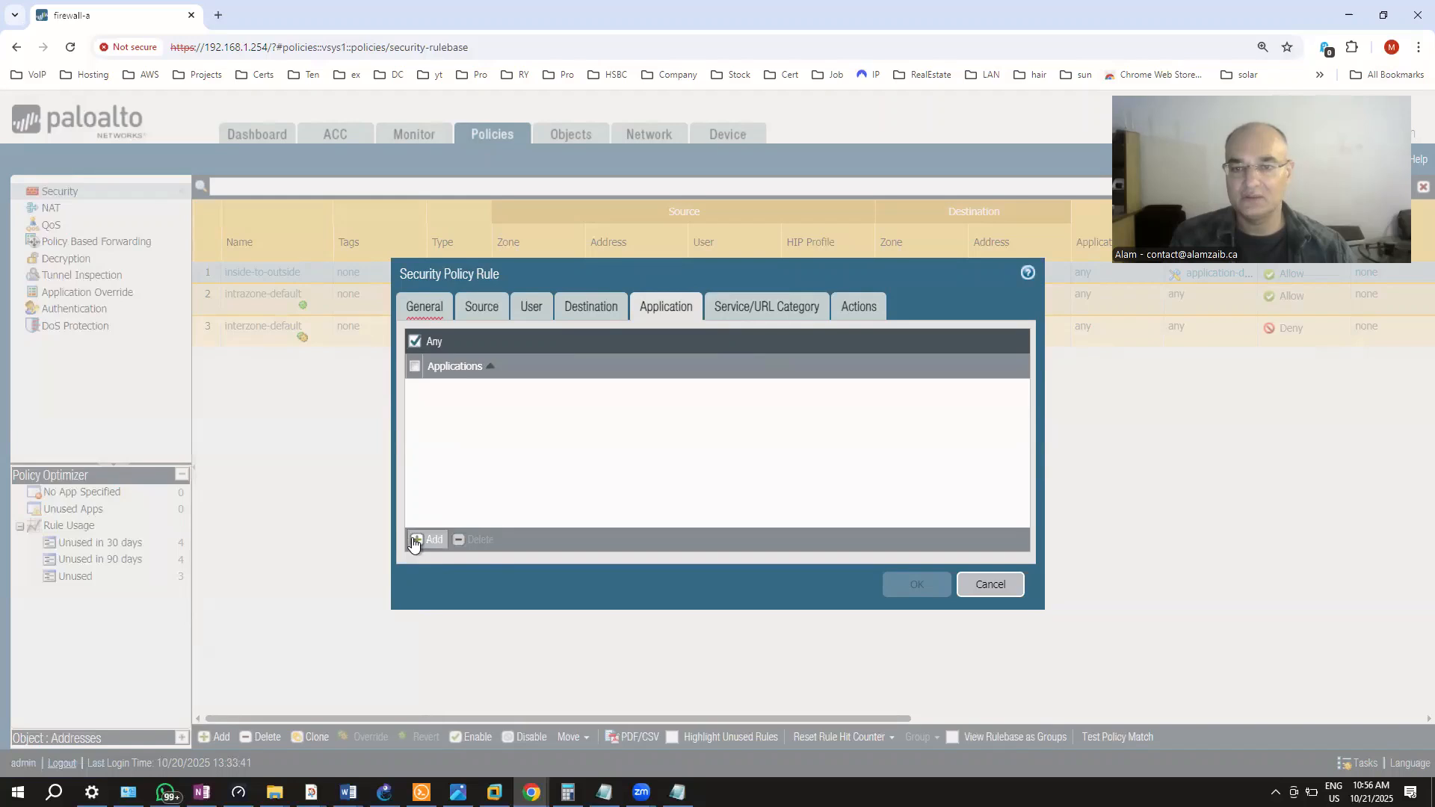
click(424, 539)
text(face)
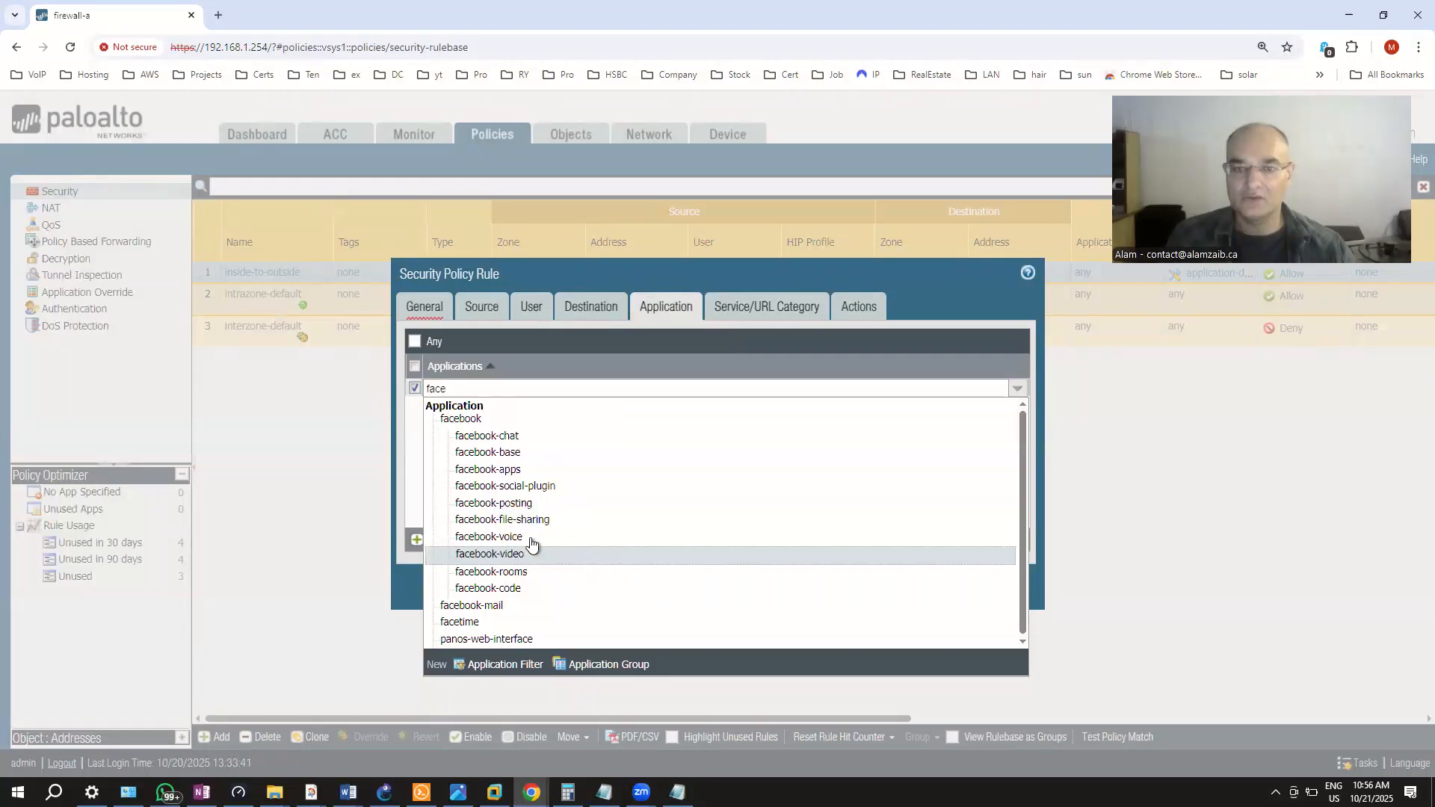
click(505, 438)
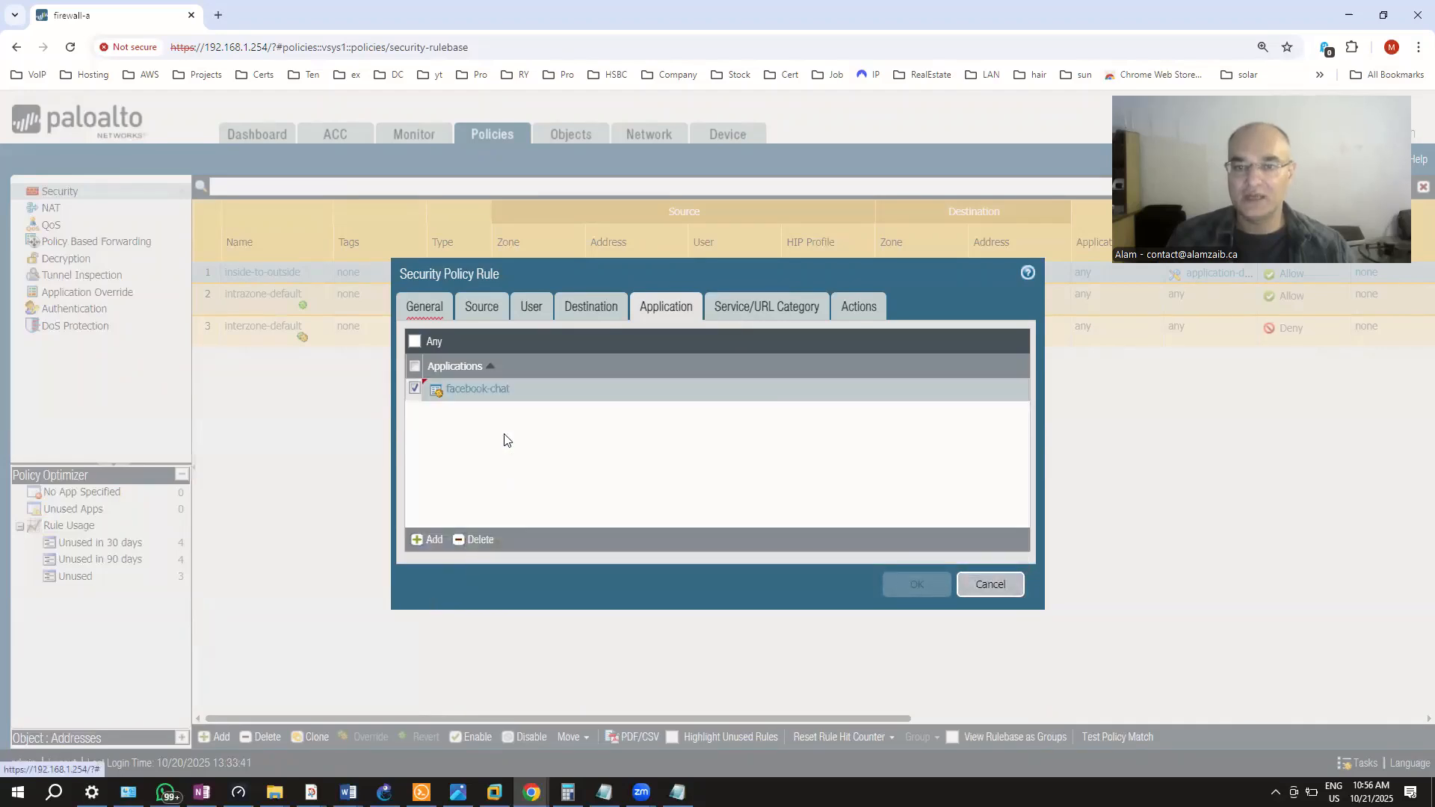
Abandon an extra application entry and delete facebook-chat, leaving Any application allowed
click(429, 539)
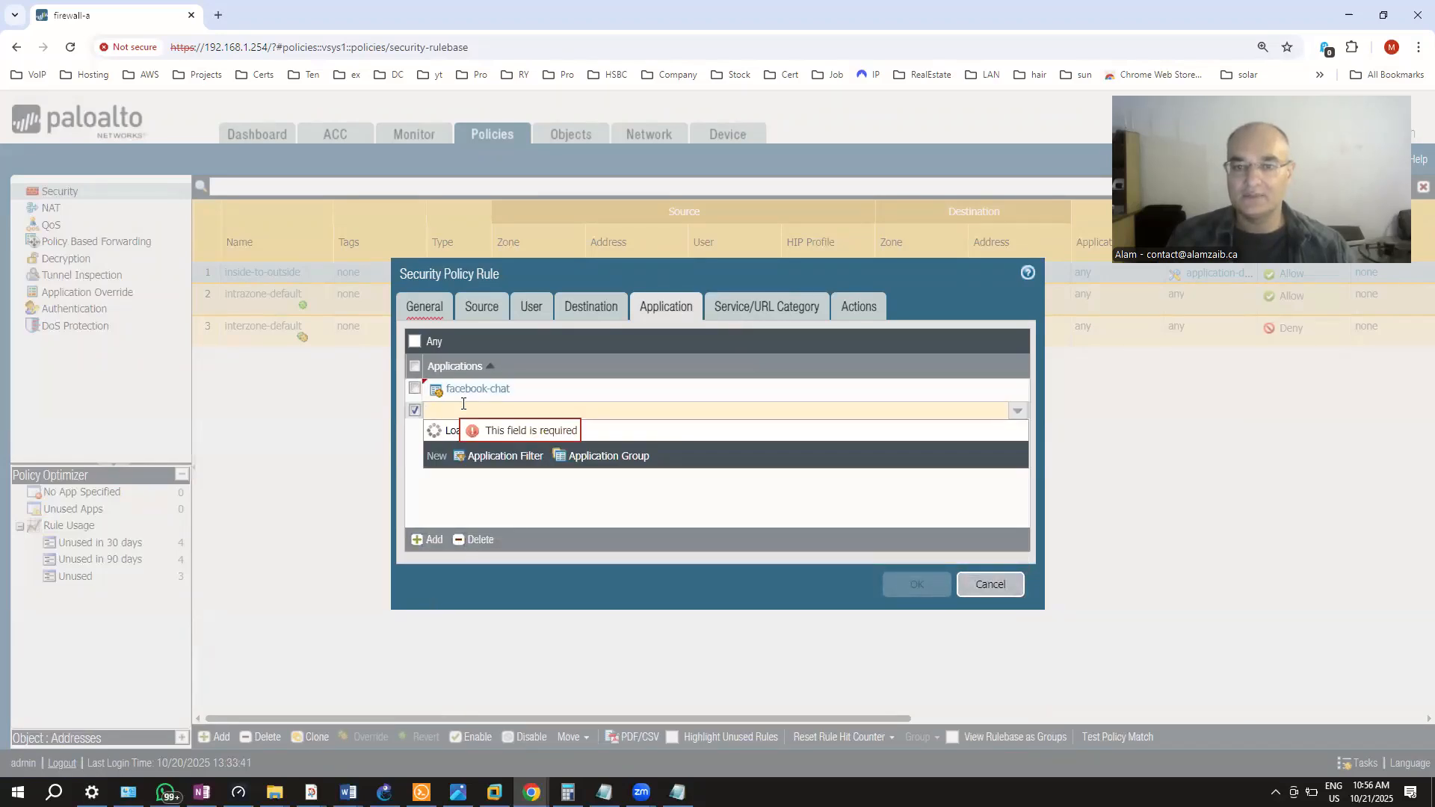
text(fac)
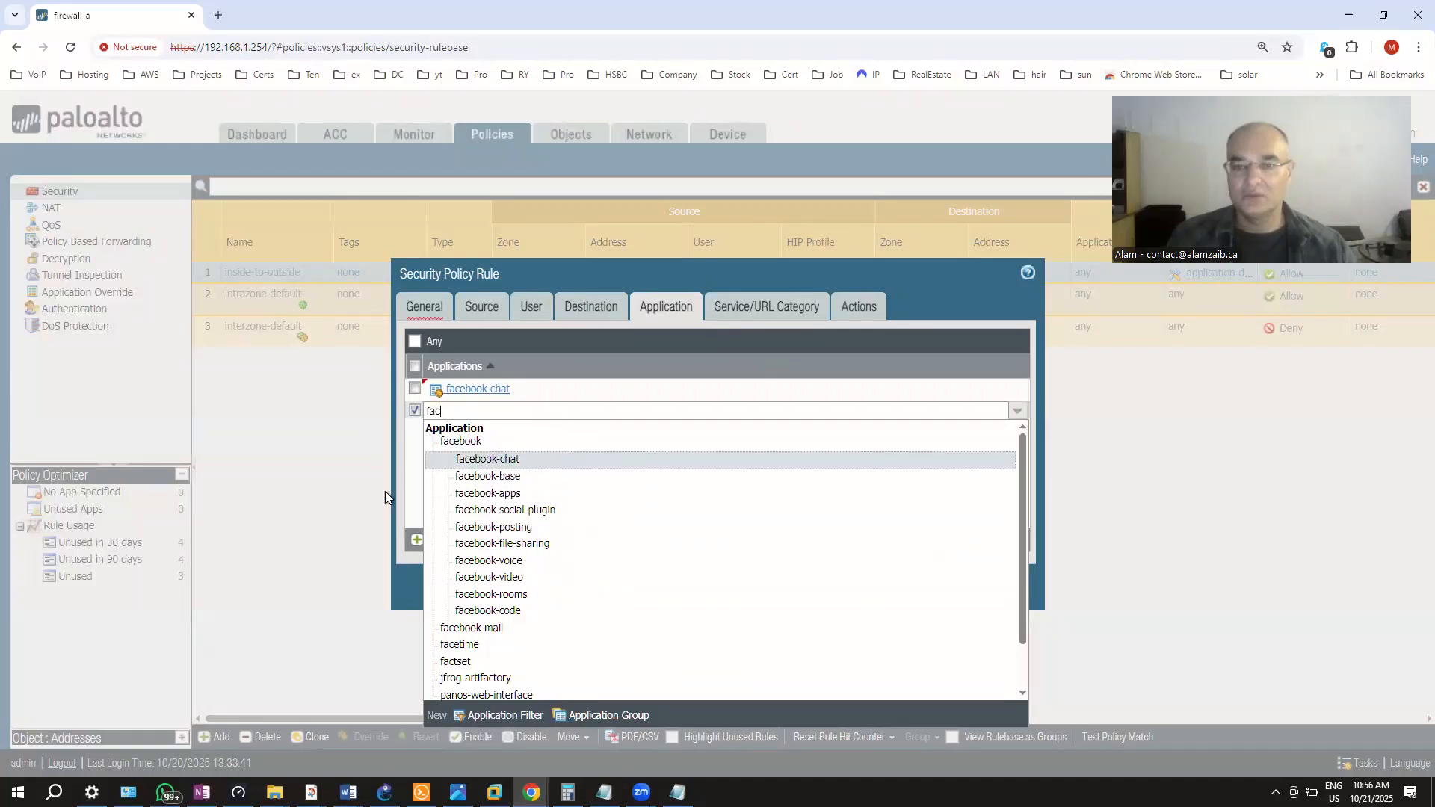
click(411, 513)
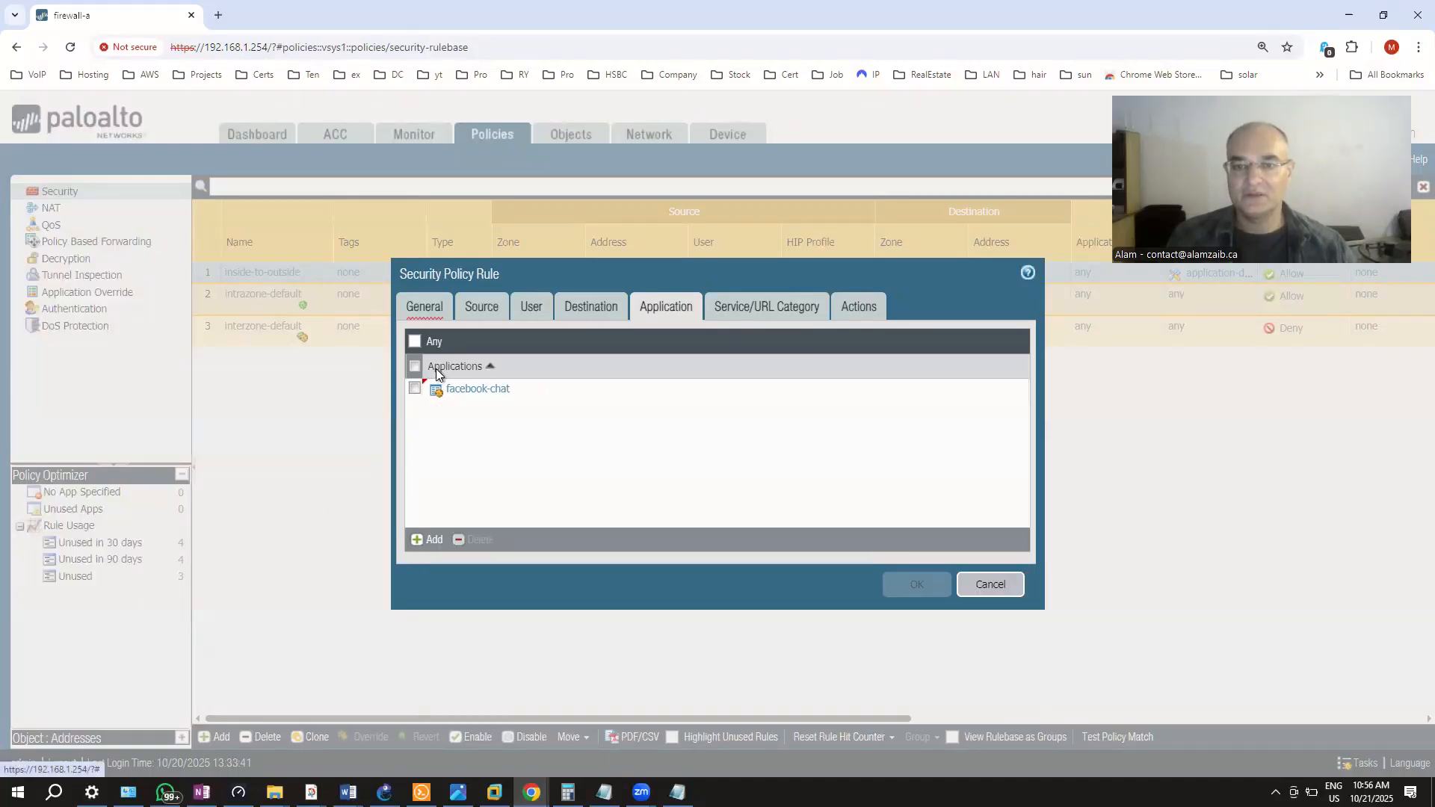
click(415, 389)
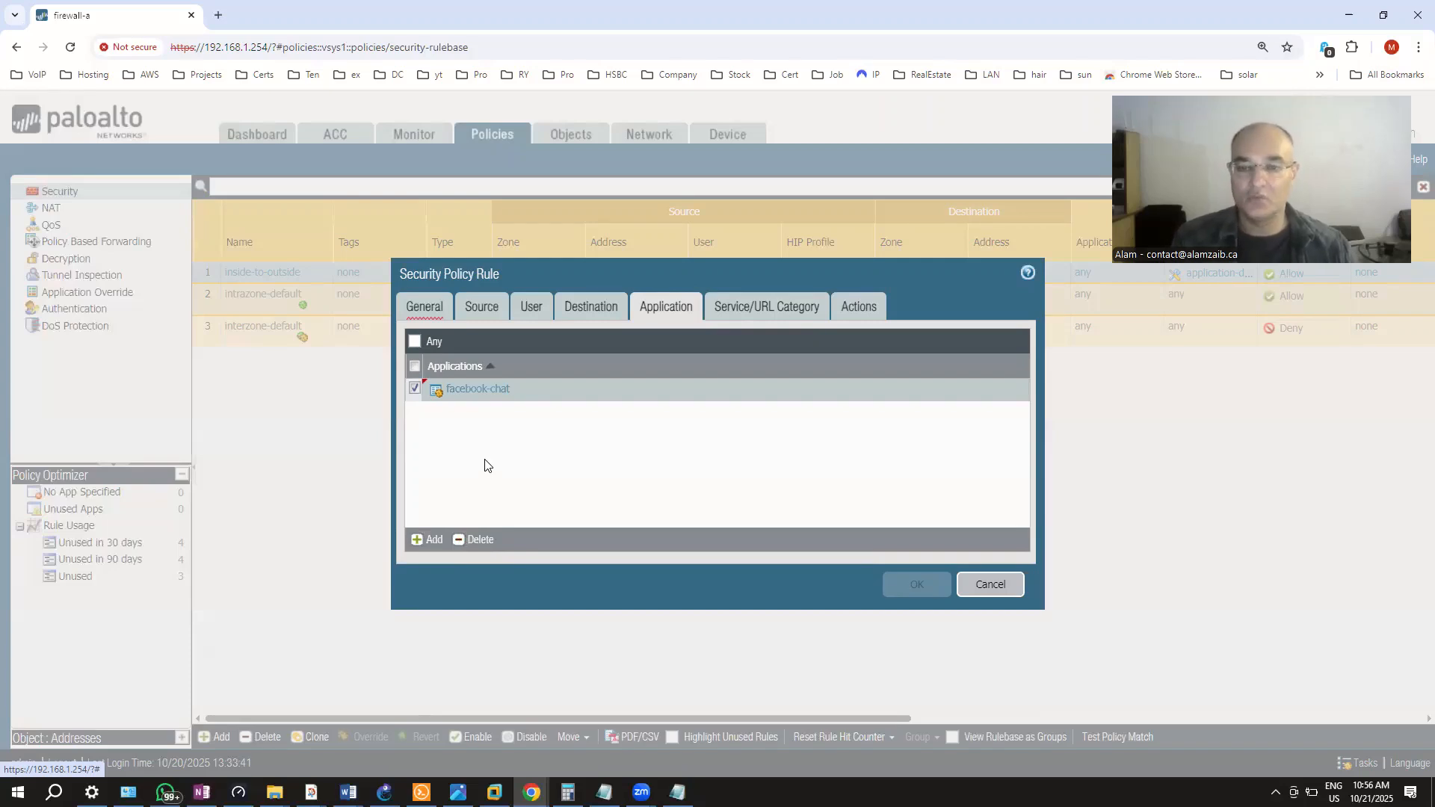
click(470, 545)
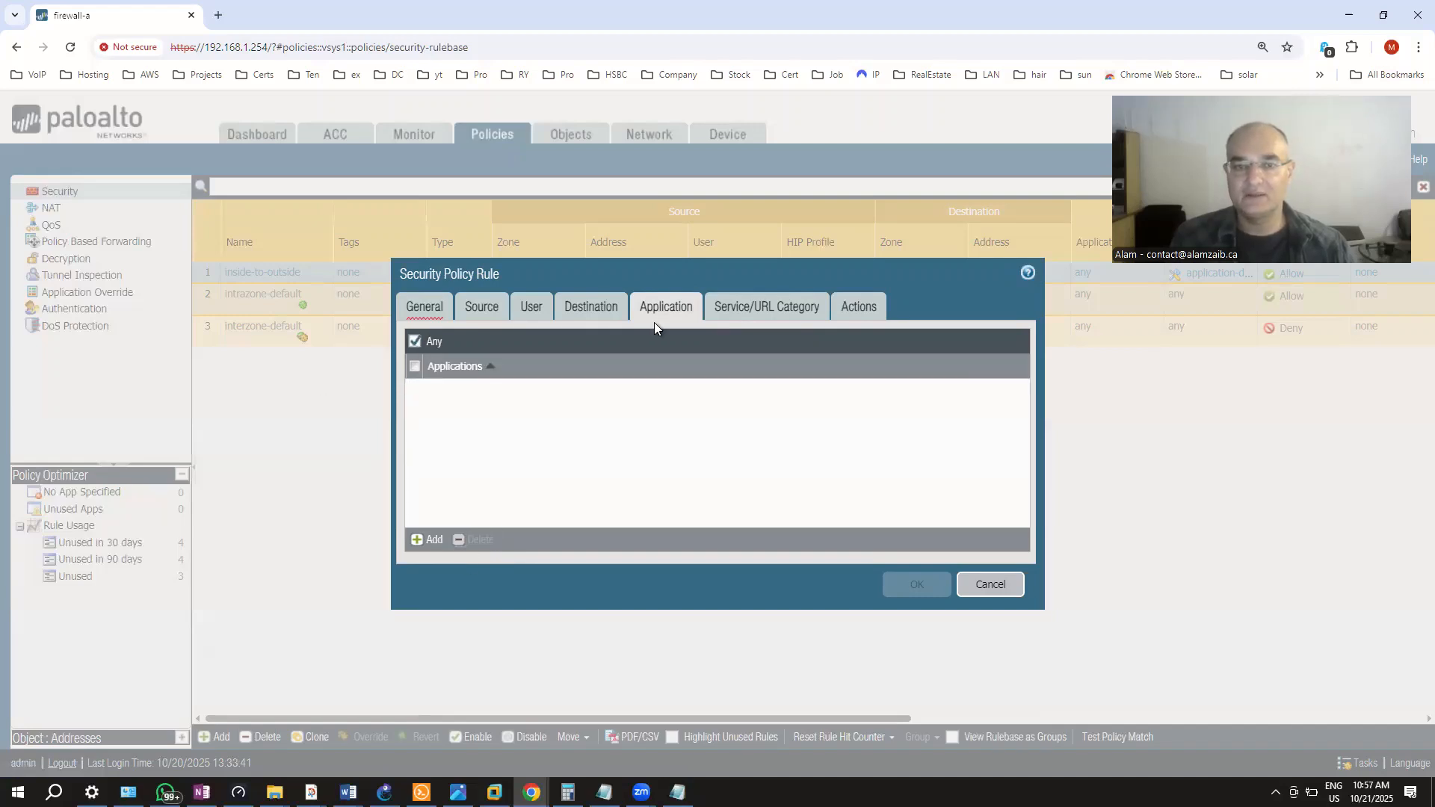
Review the rule's Service/URL Category, Source and Destination settings, ending on Actions
click(769, 296)
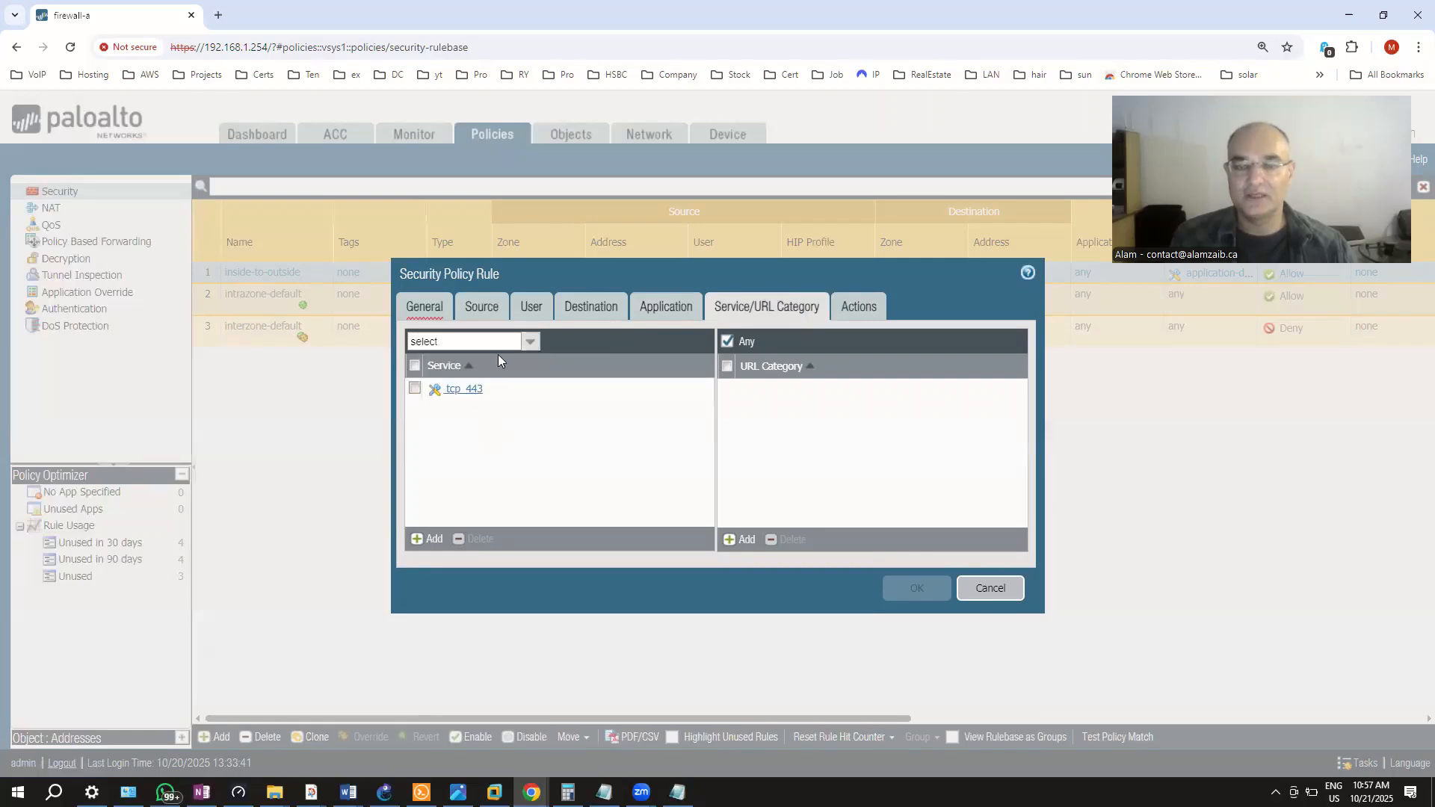
click(483, 304)
click(602, 306)
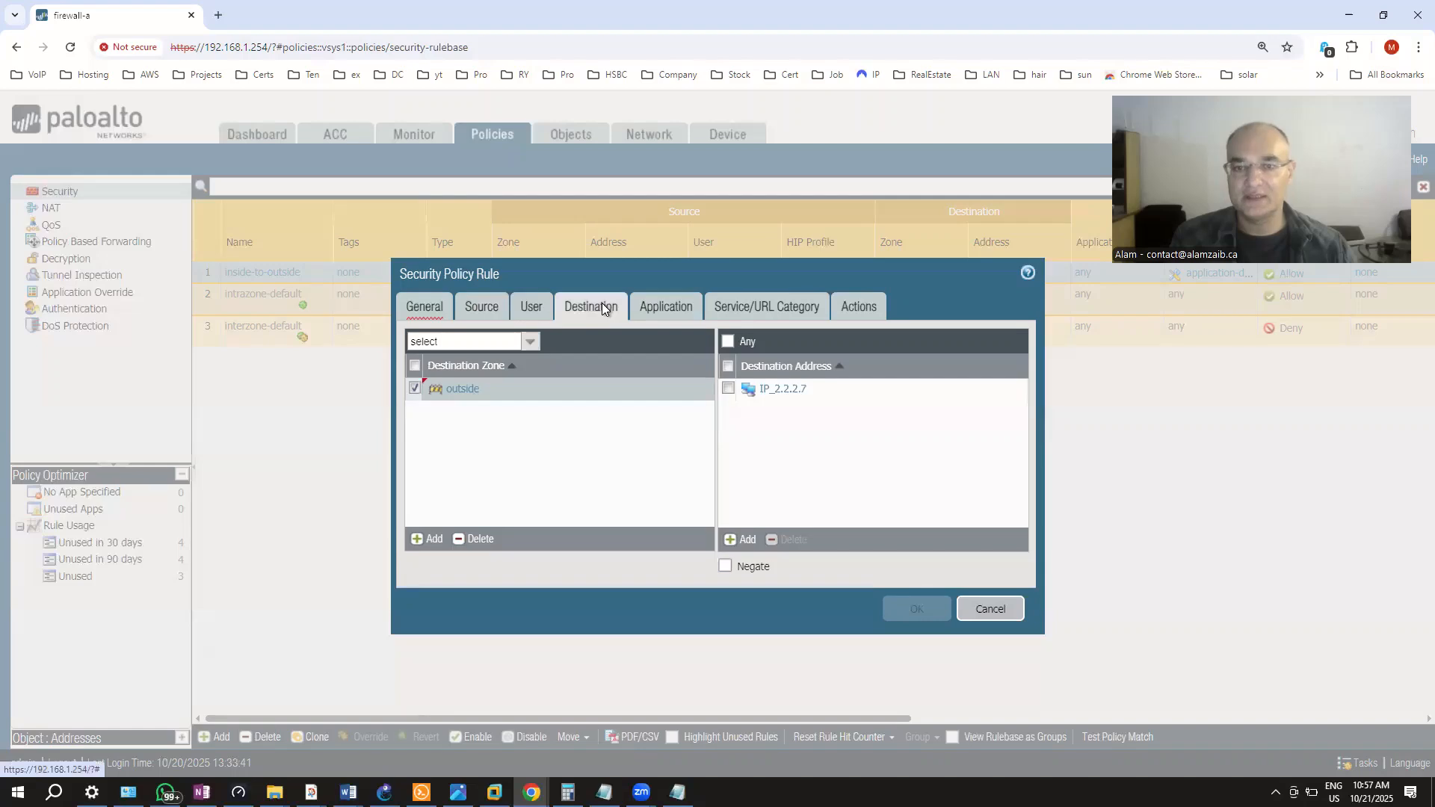
click(743, 306)
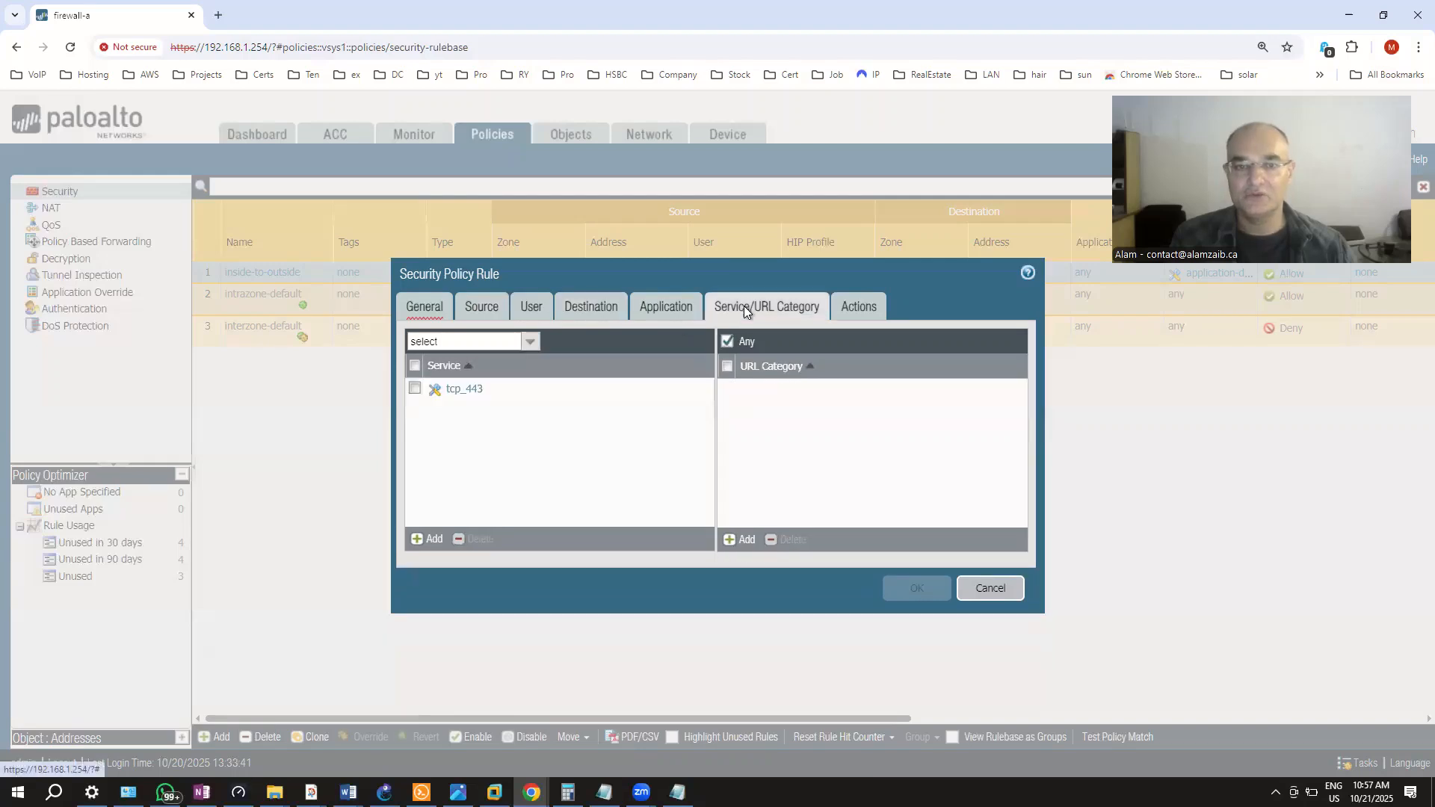
click(847, 304)
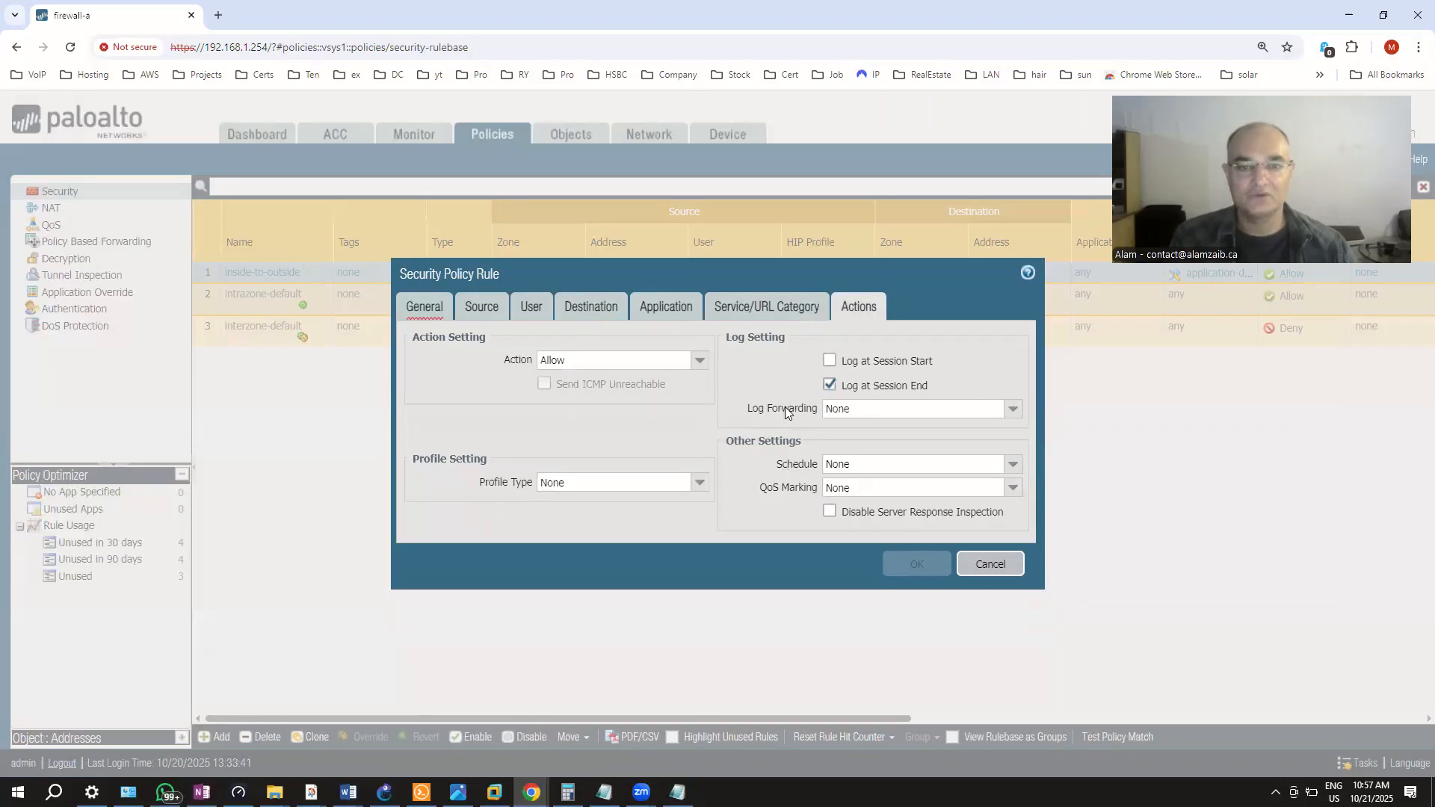
Keep log forwarding and profile type at None and the action at Allow, then return to General
click(1013, 418)
click(1013, 419)
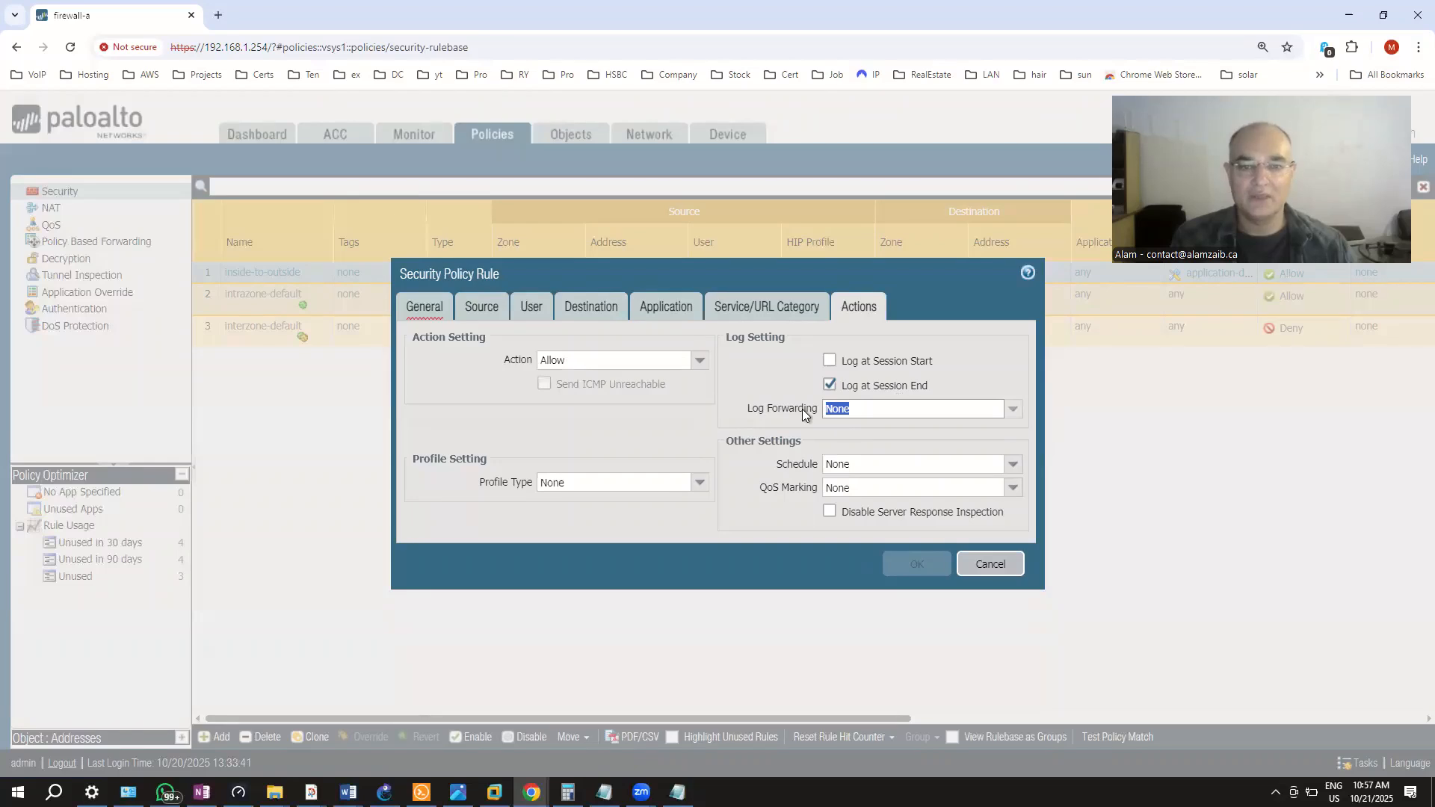
click(694, 485)
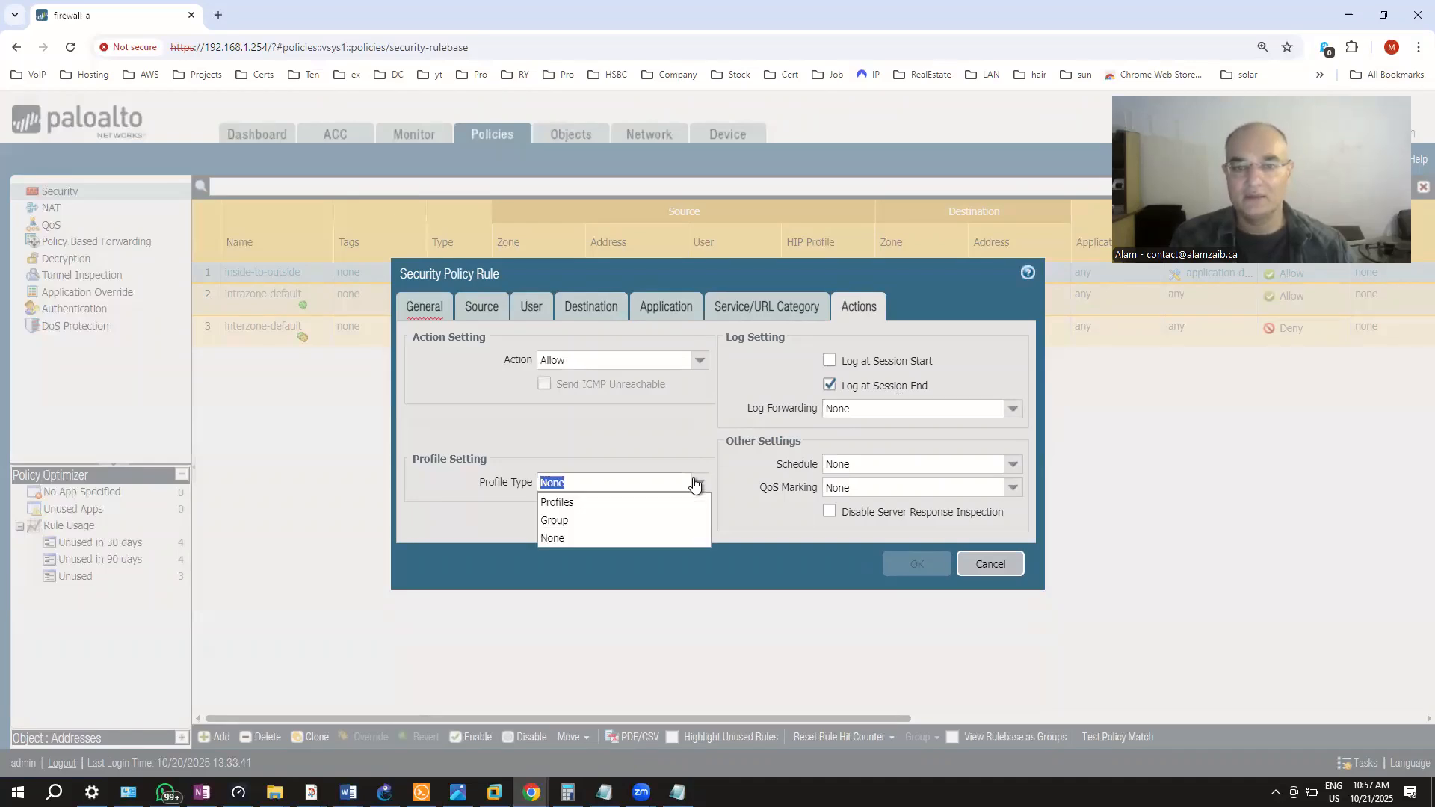
click(695, 485)
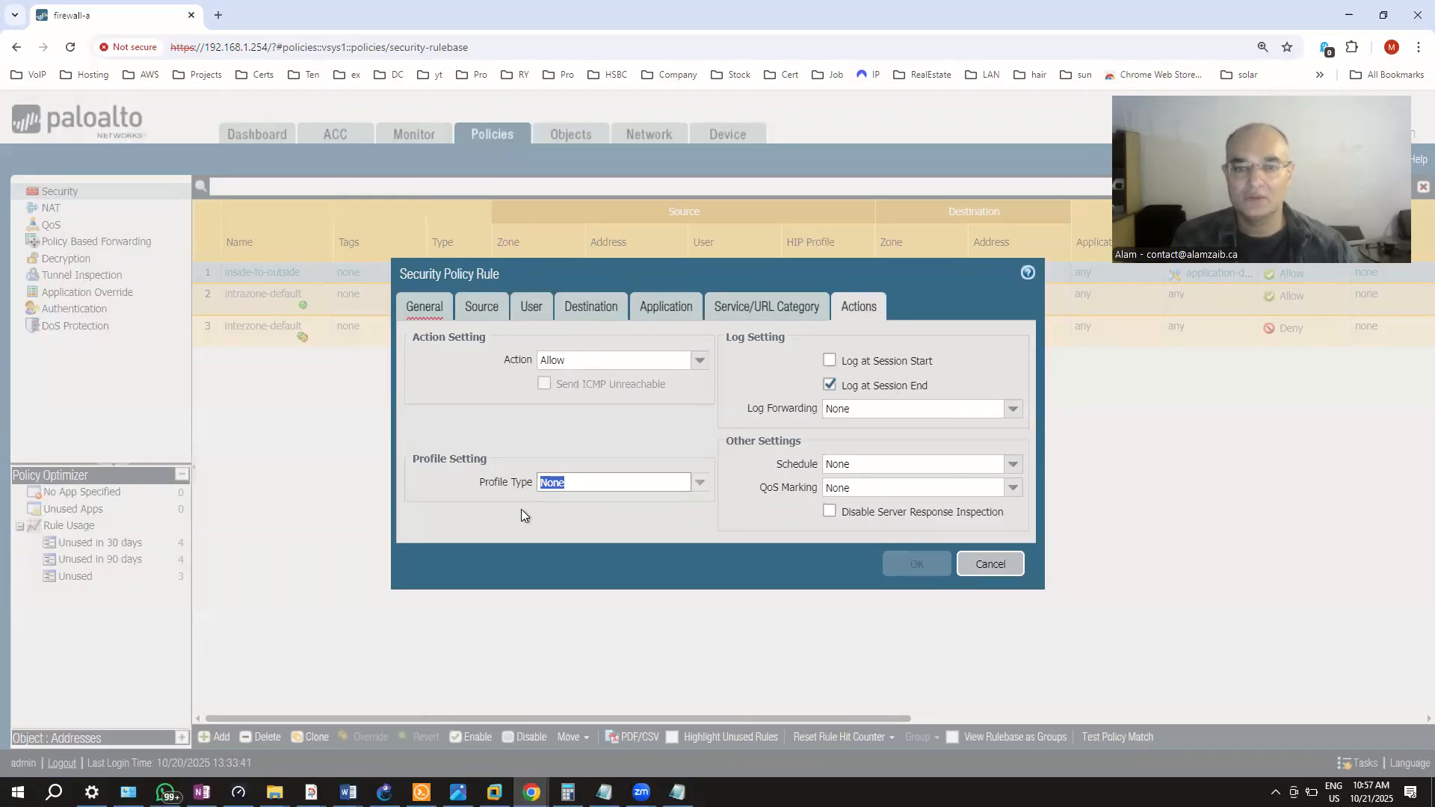
click(673, 361)
click(695, 362)
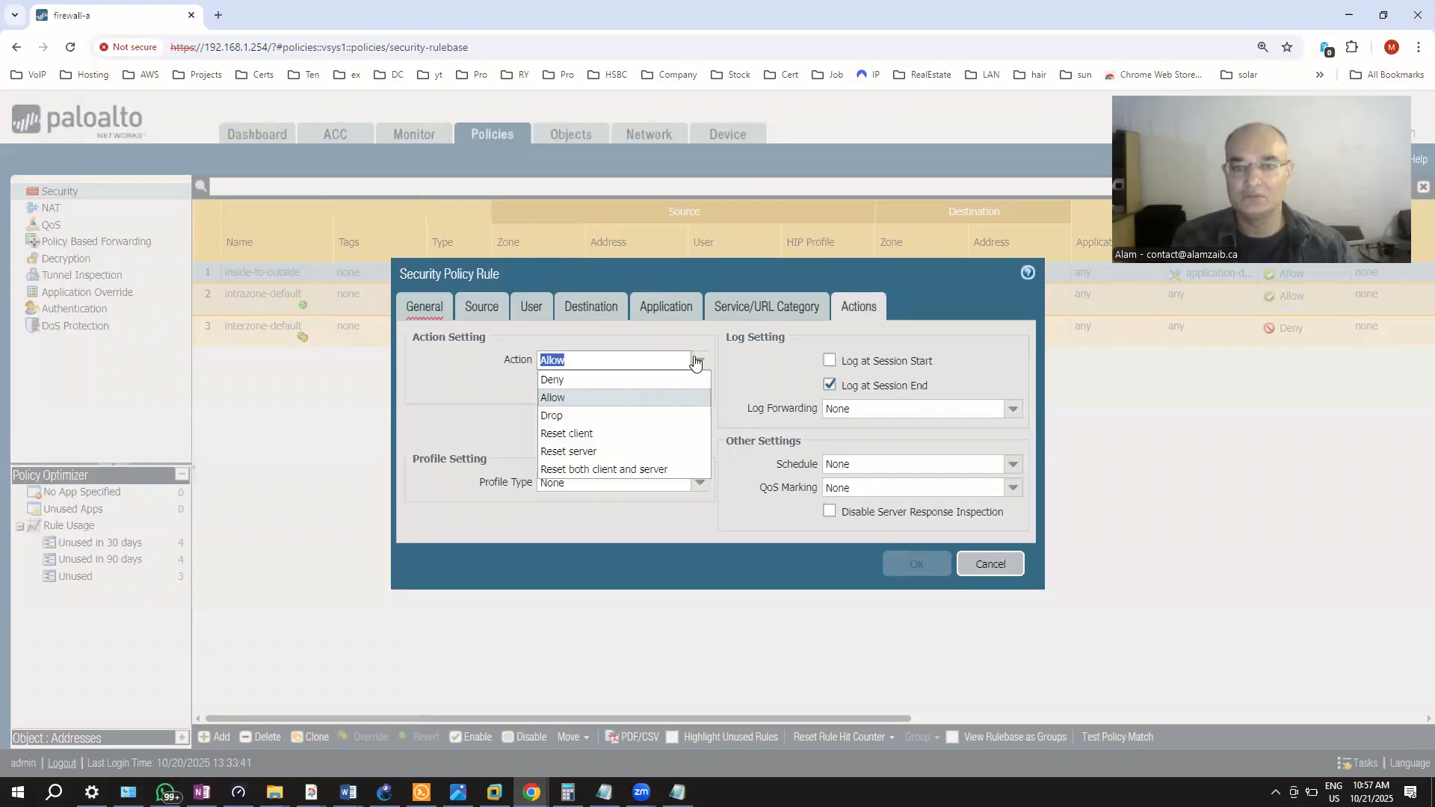
click(695, 361)
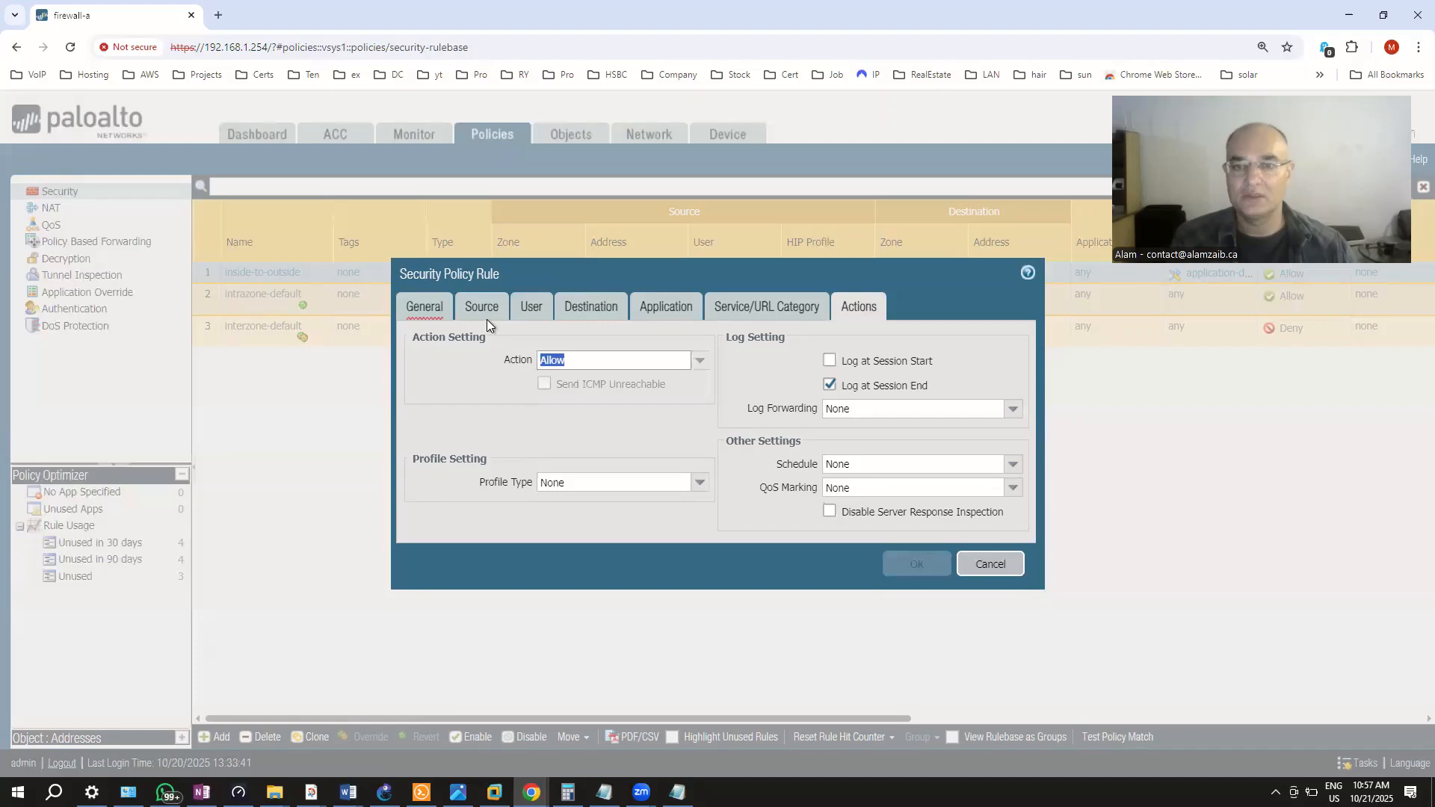
click(431, 311)
mouse_move(556, 333)
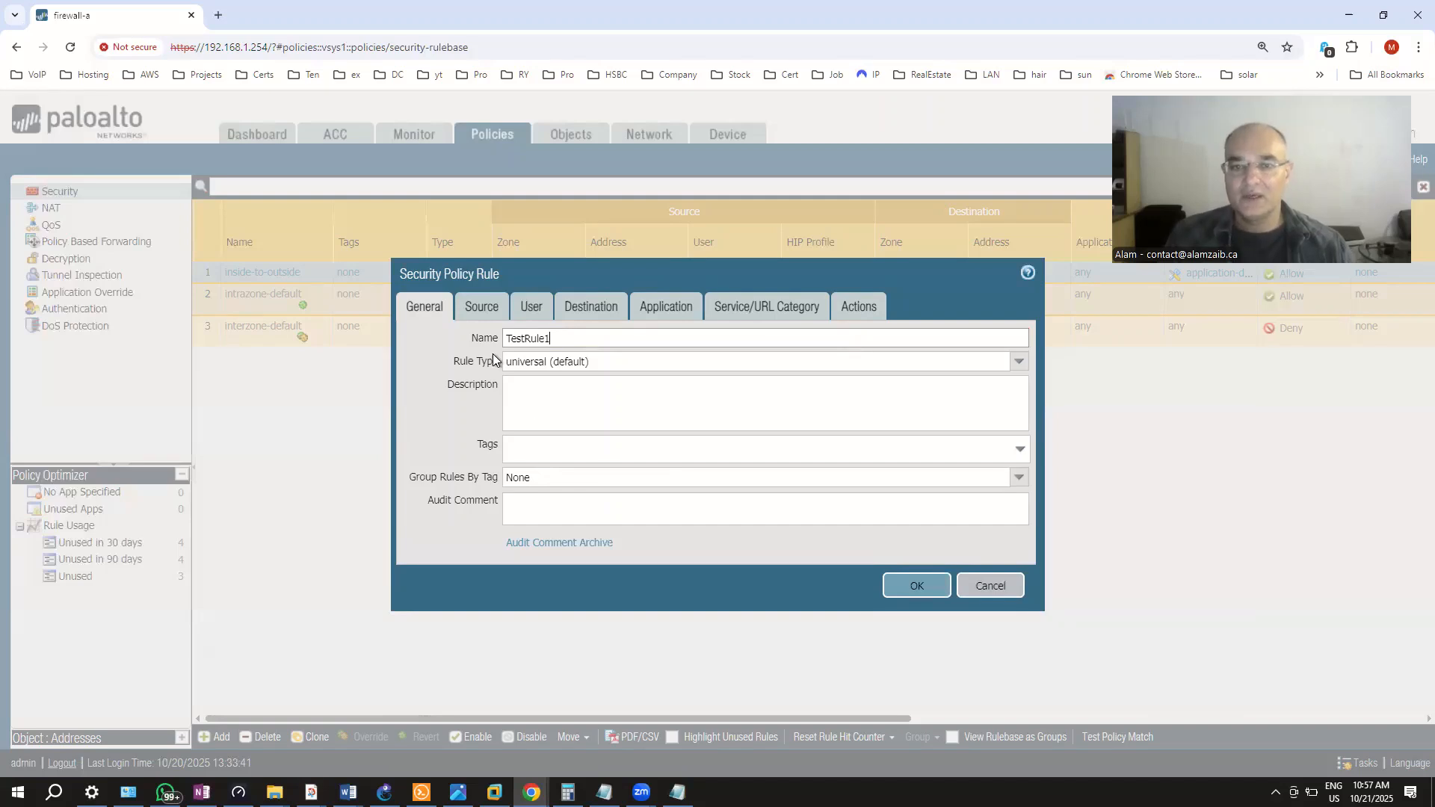
Recheck the Source, Destination and General settings, then save TestRule1 to the rulebase
click(464, 307)
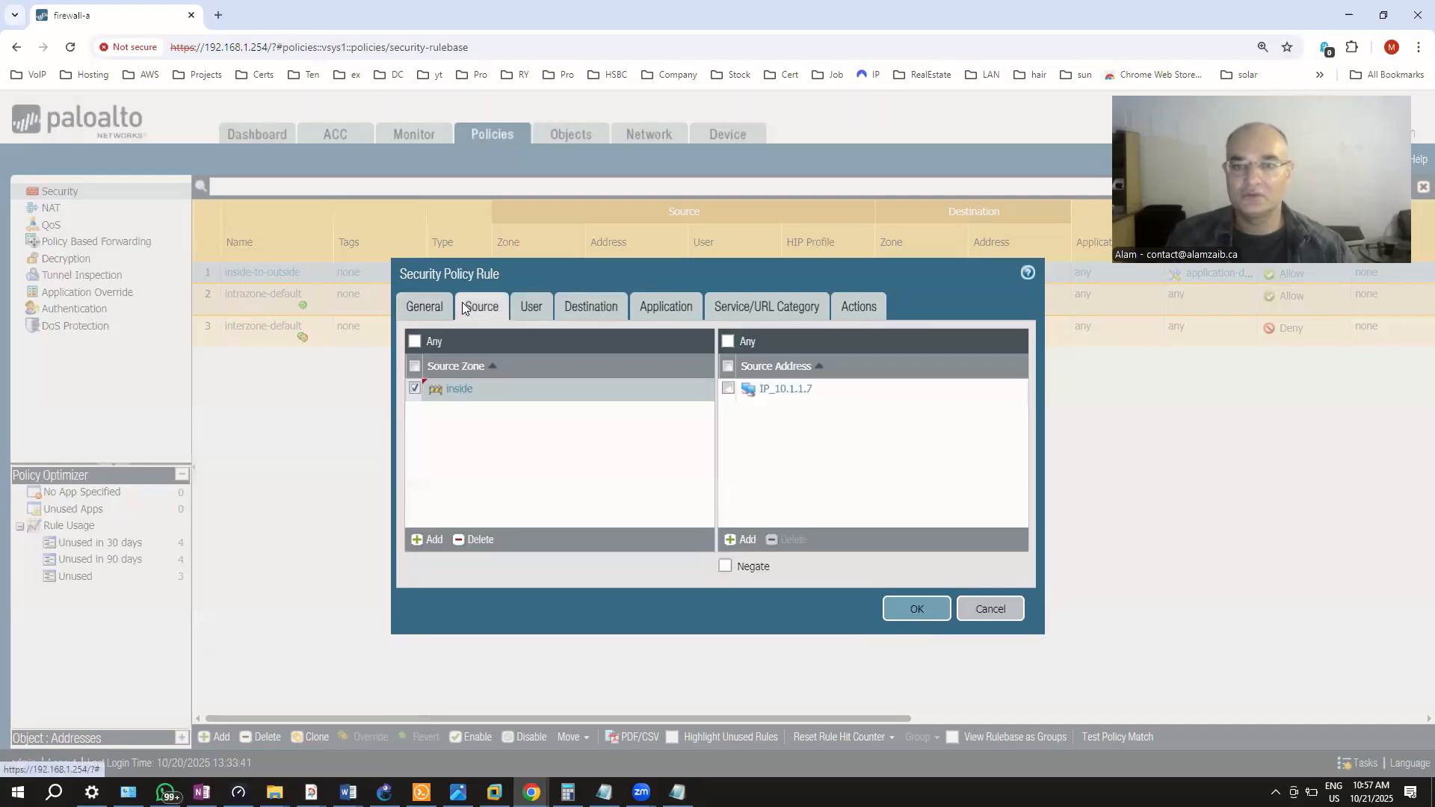
click(604, 302)
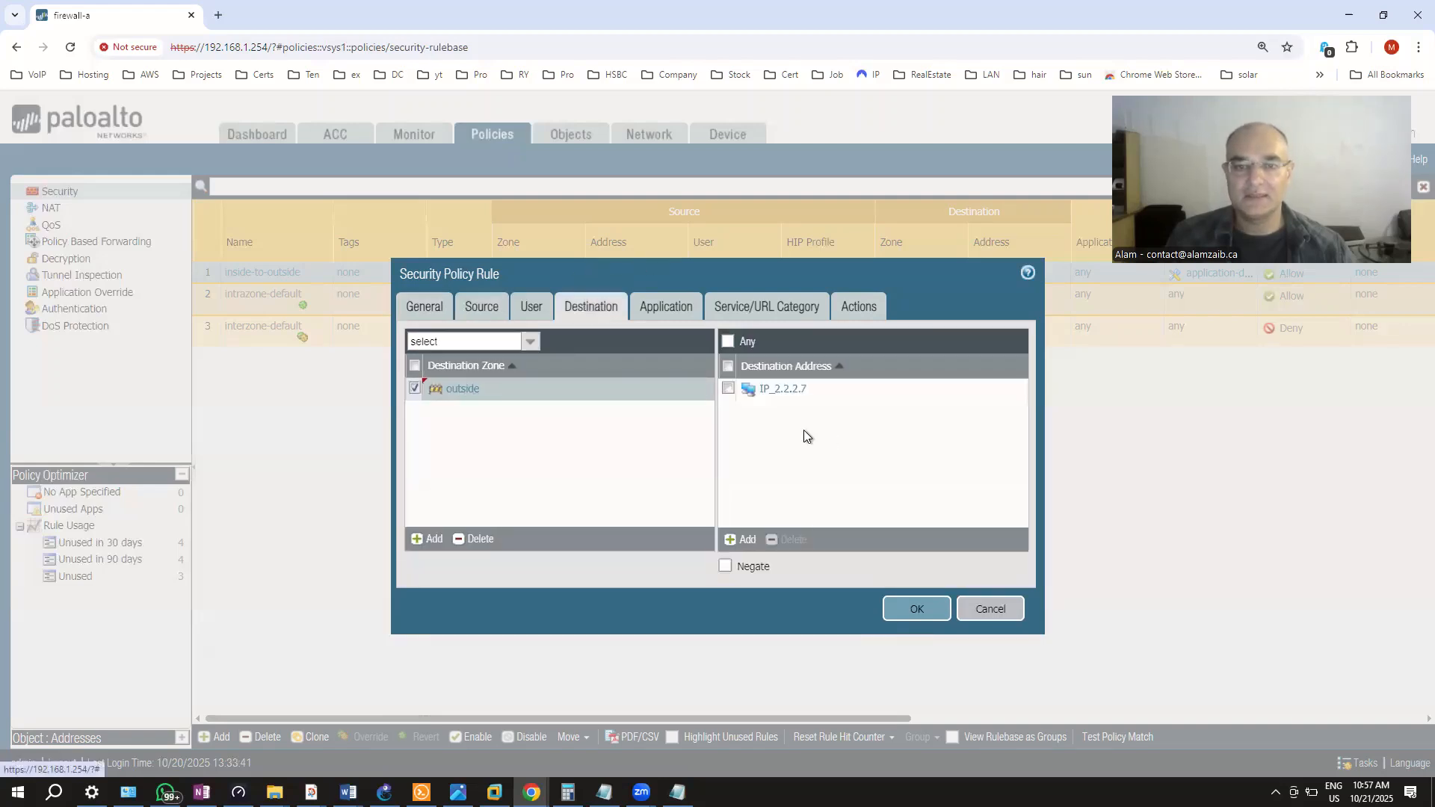
click(420, 298)
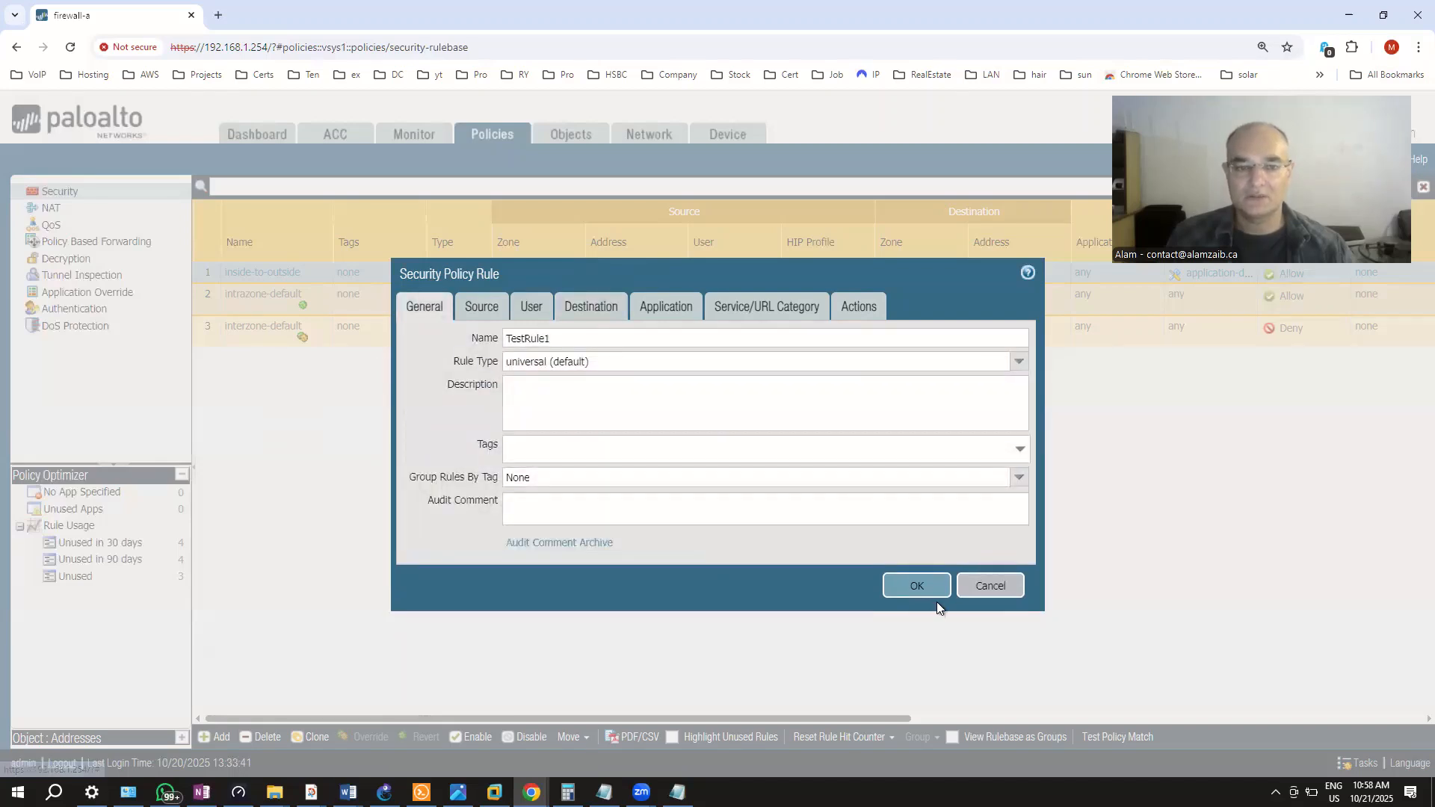
click(913, 587)
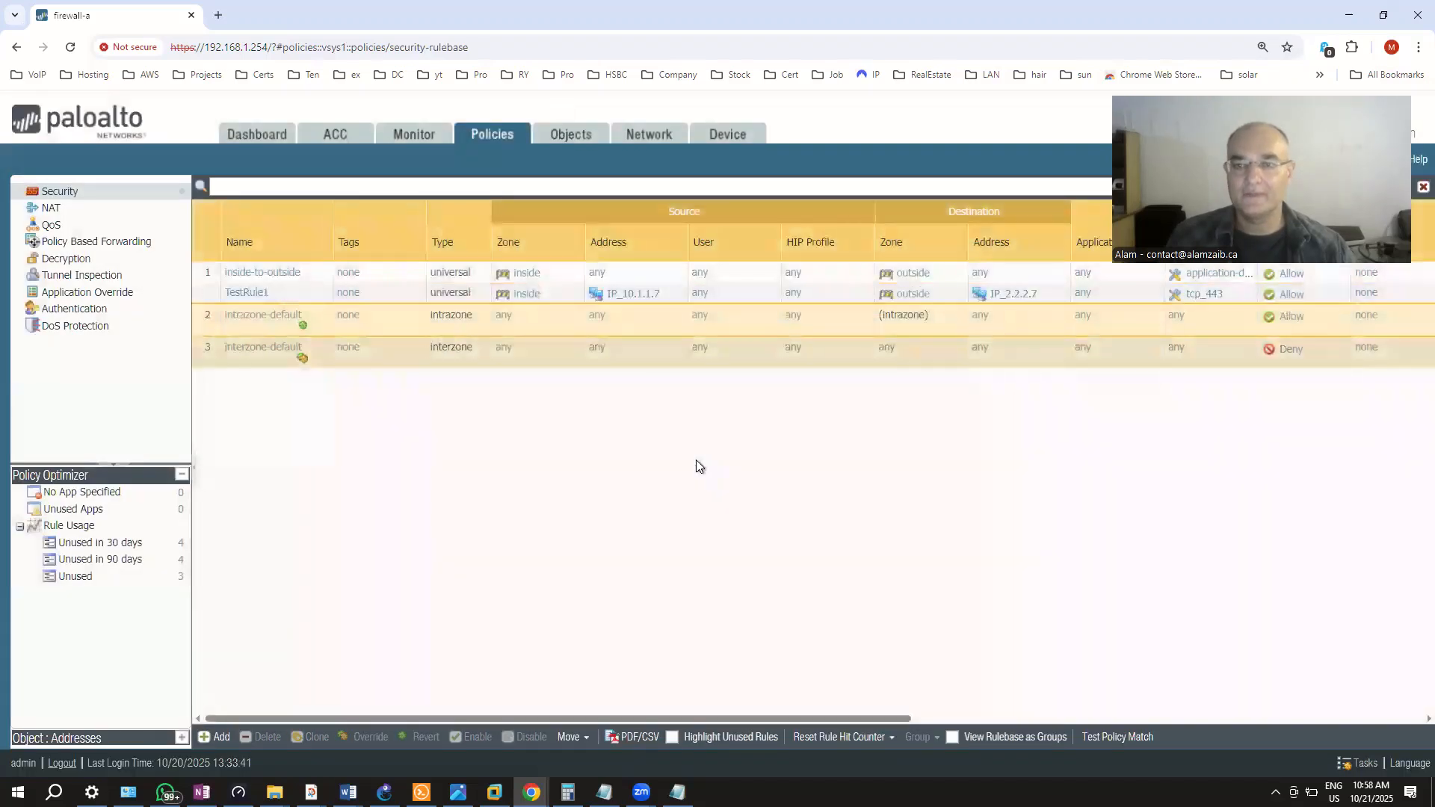
Drag TestRule1 above inside-to-outside to make it rule 1, then go to the NAT rulebase
click(207, 296)
drag(208, 293, 208, 263)
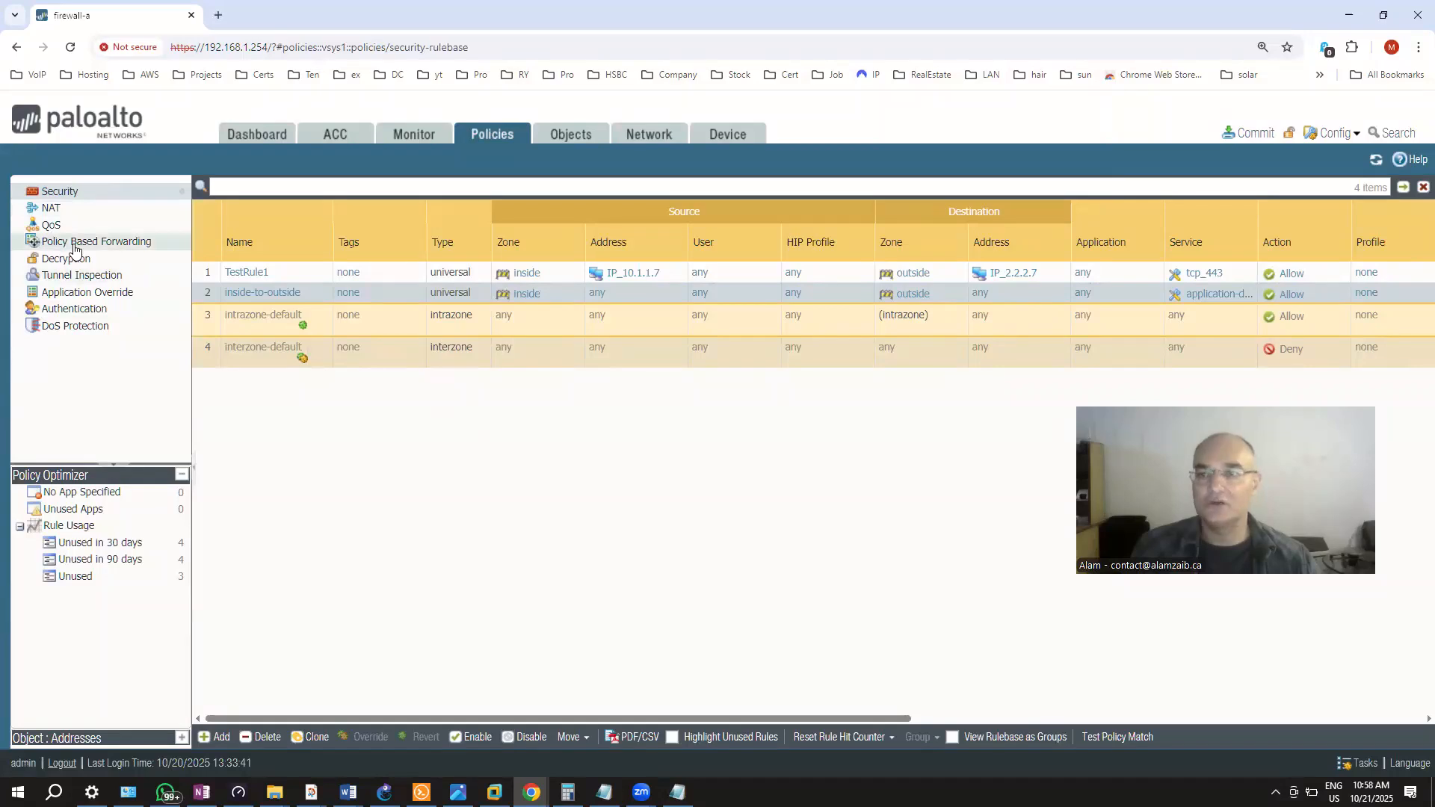
click(51, 207)
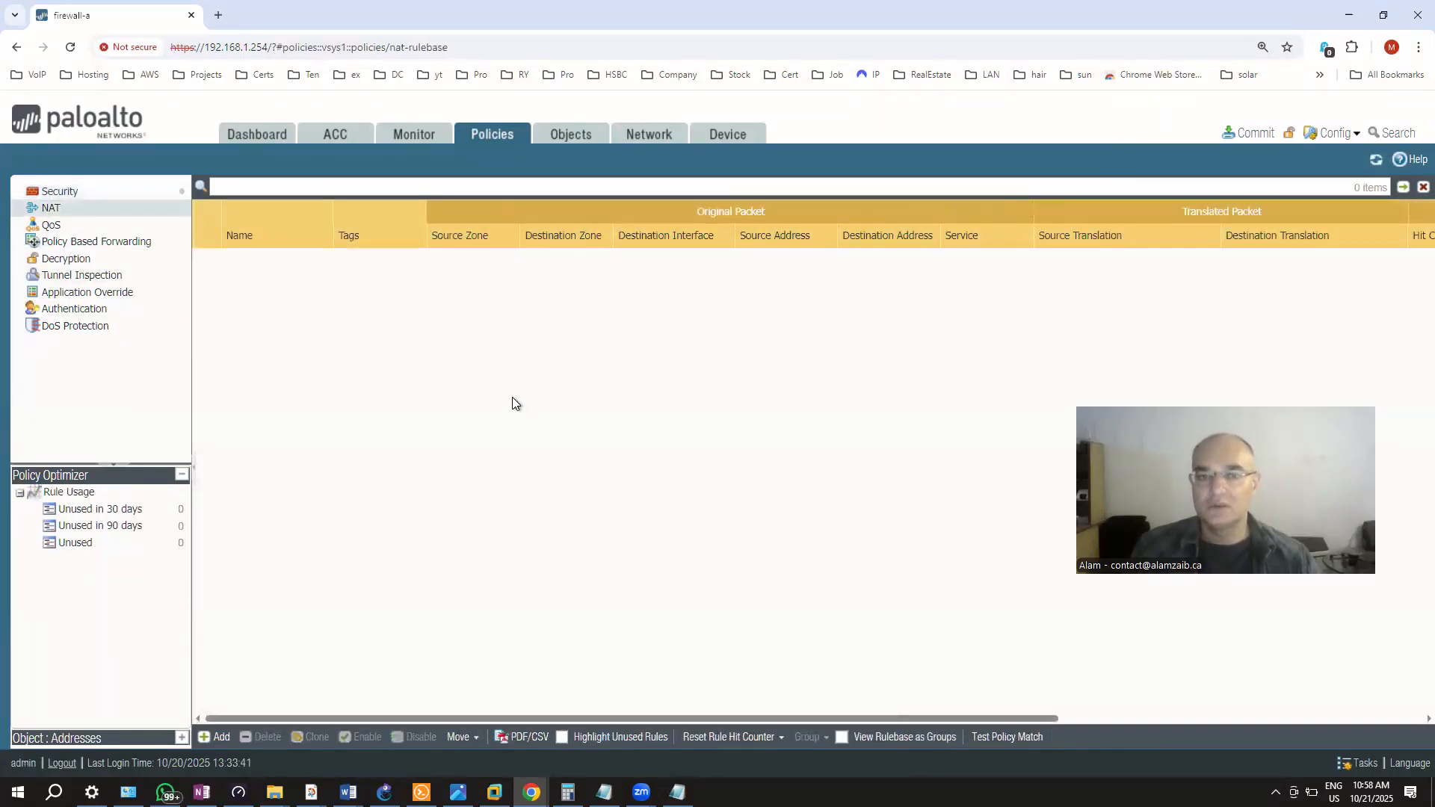
Add a new NAT rule and set its source translation type to Dynamic IP
click(215, 737)
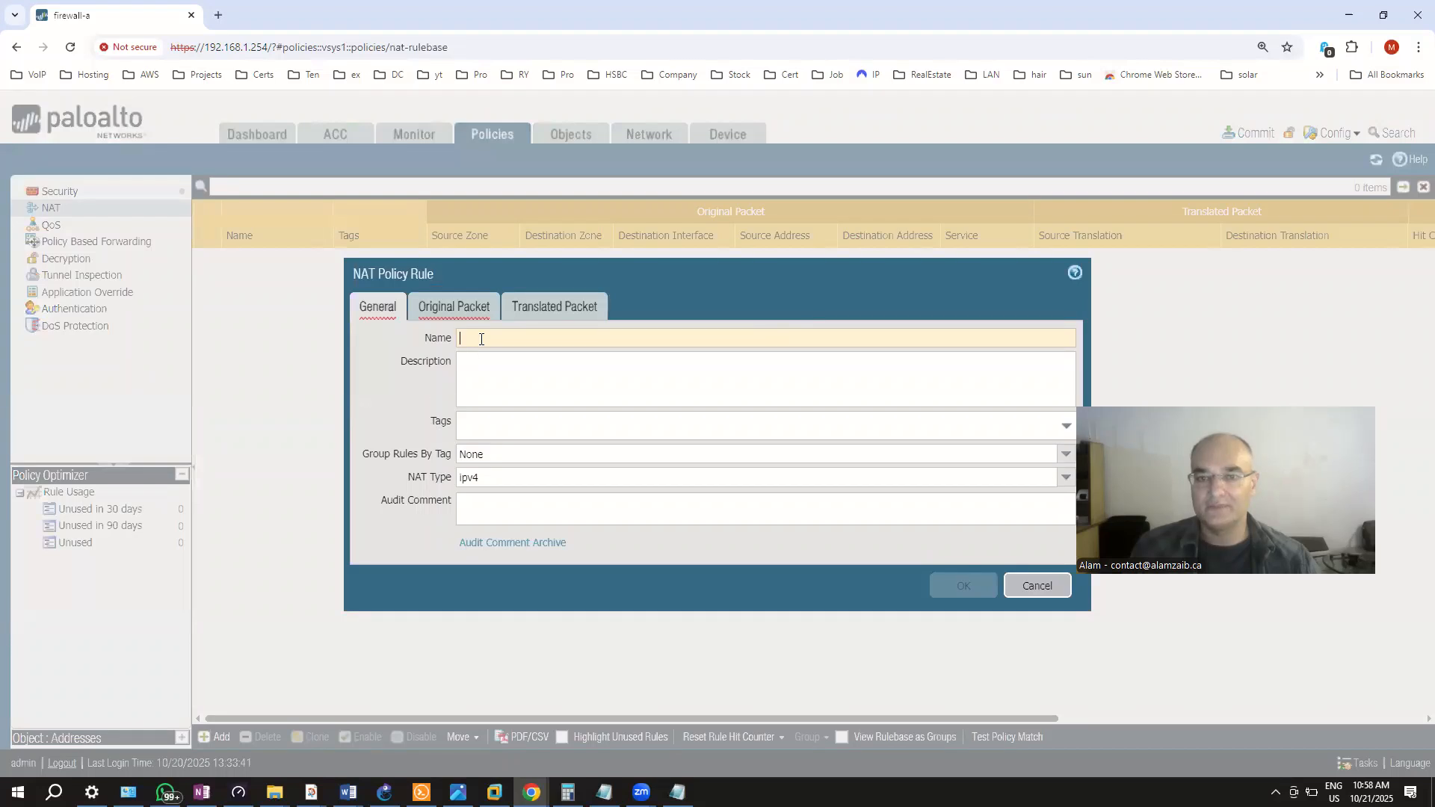
click(459, 309)
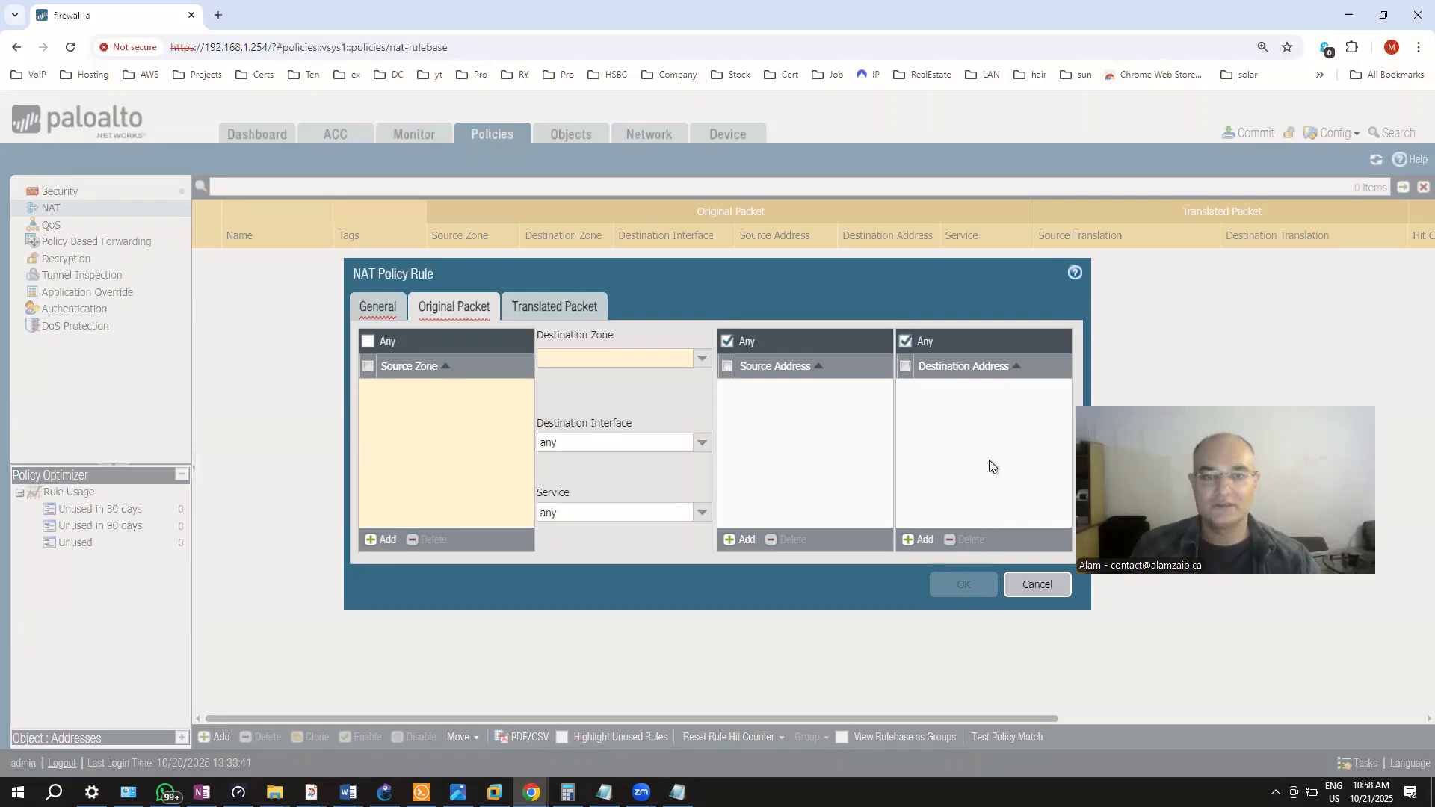
click(537, 308)
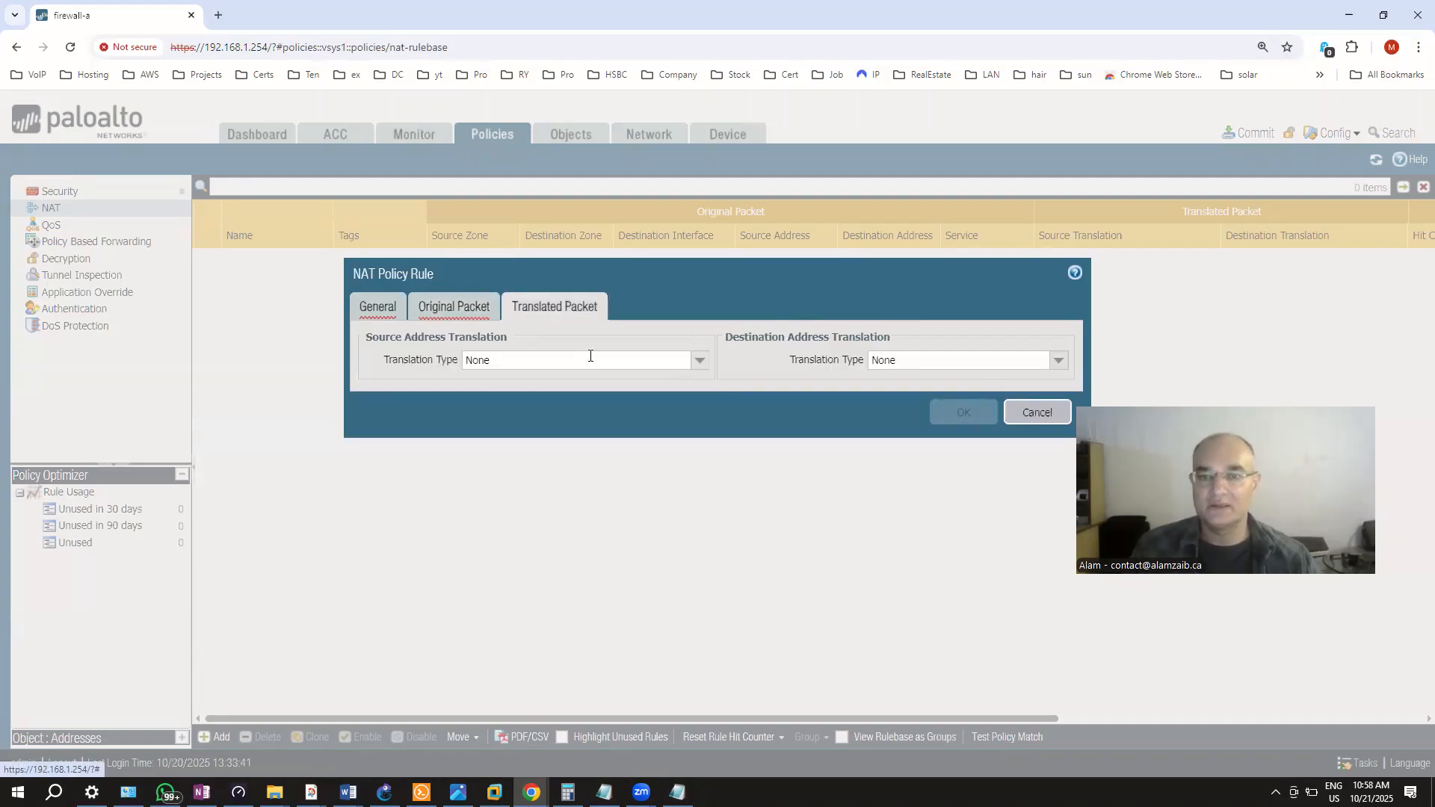
click(700, 362)
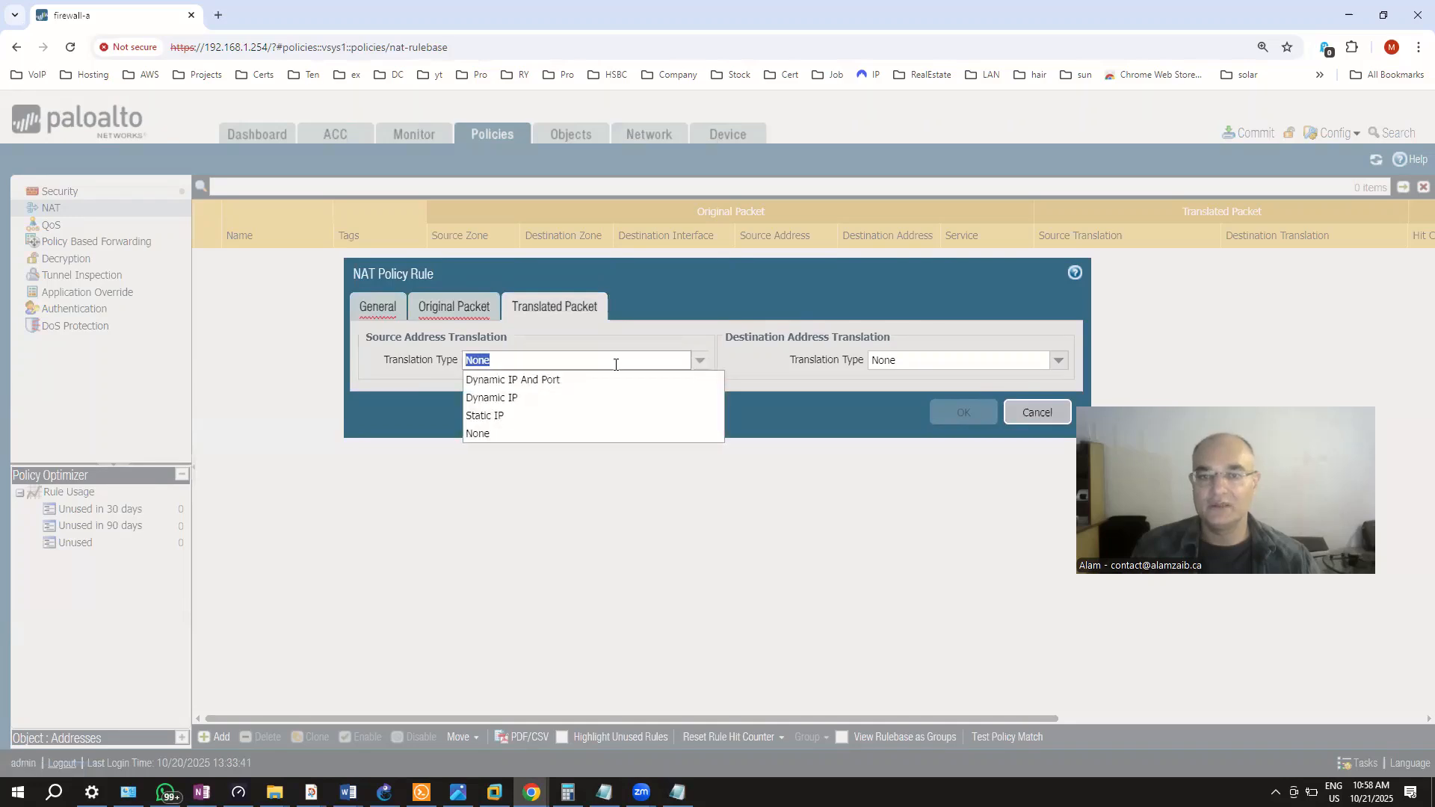
click(532, 414)
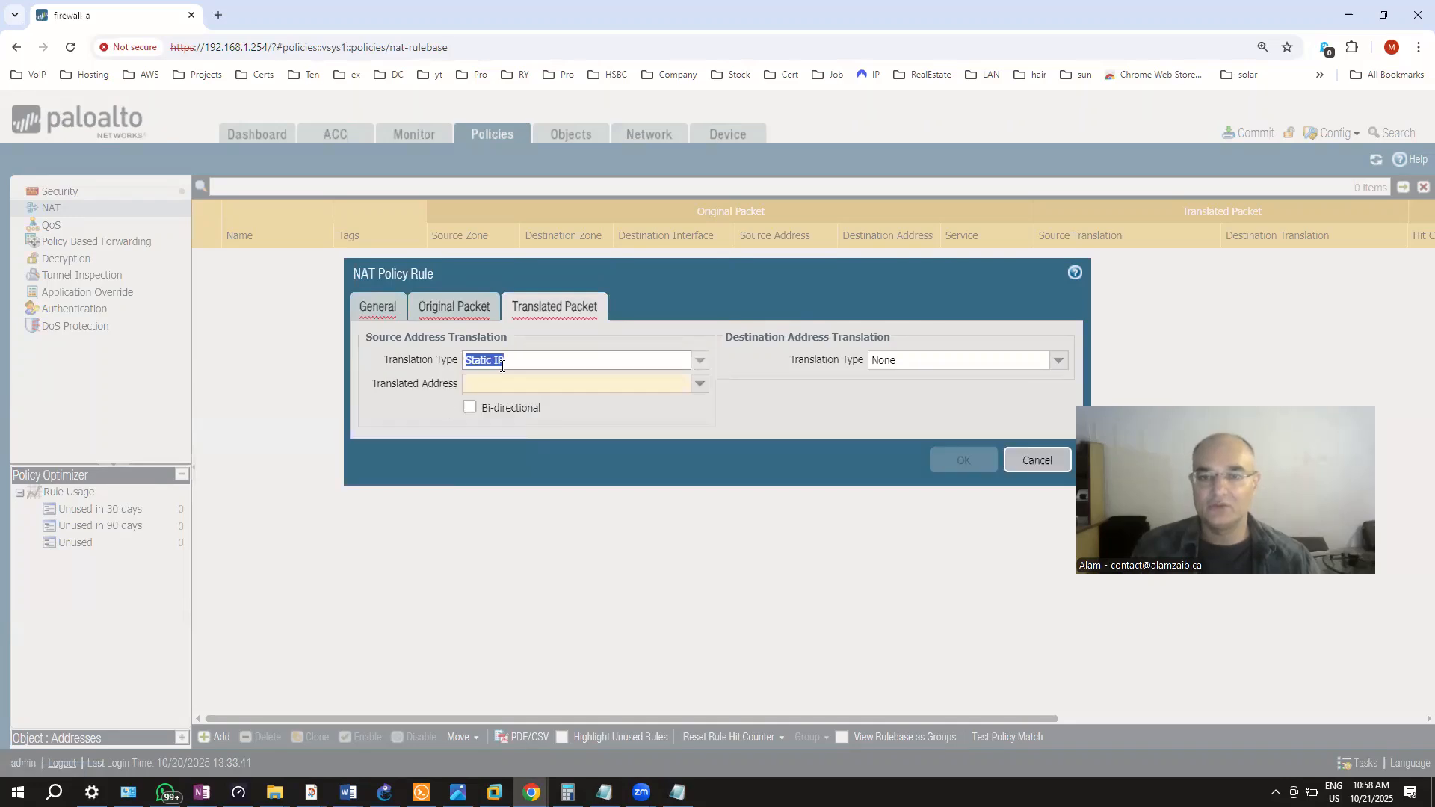
click(699, 361)
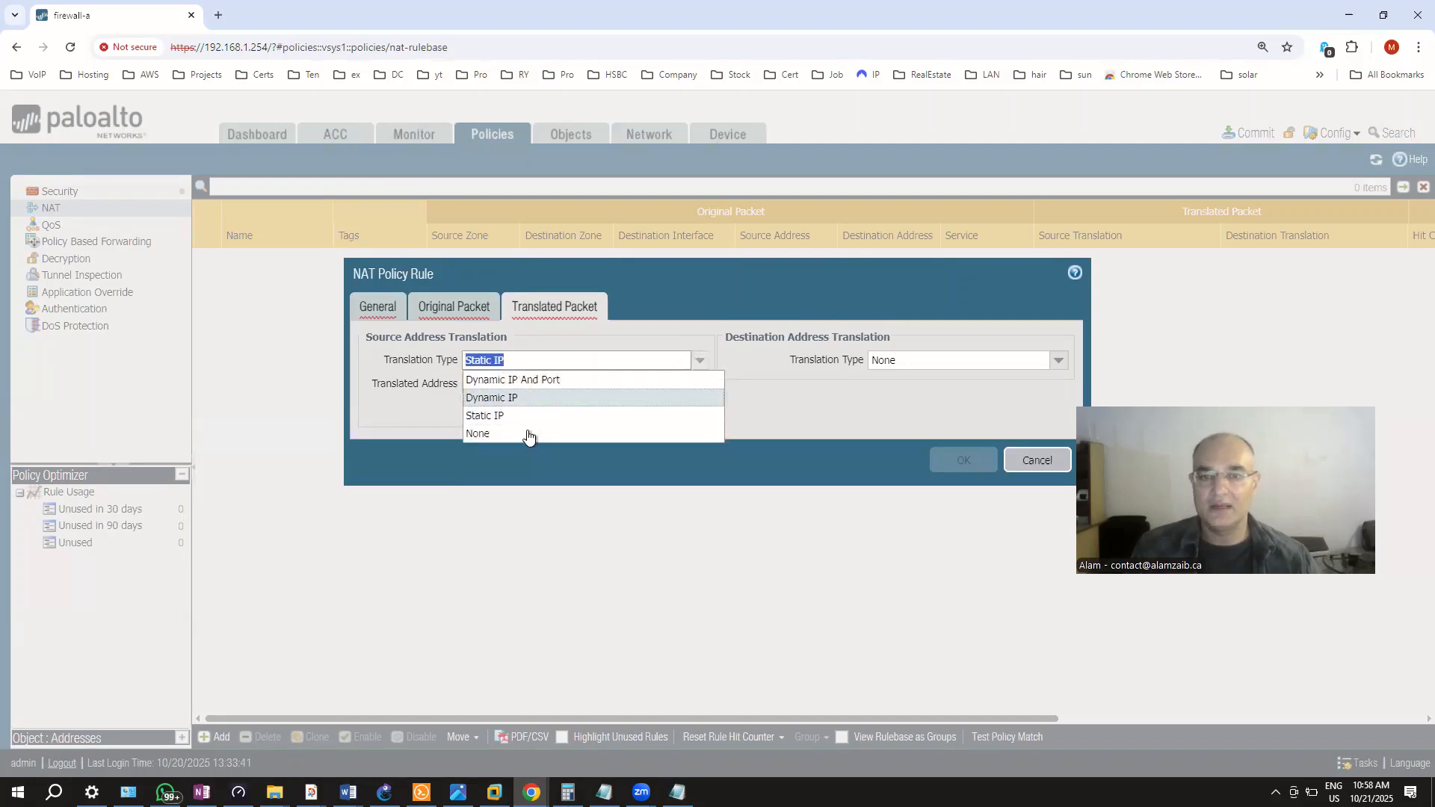
click(524, 397)
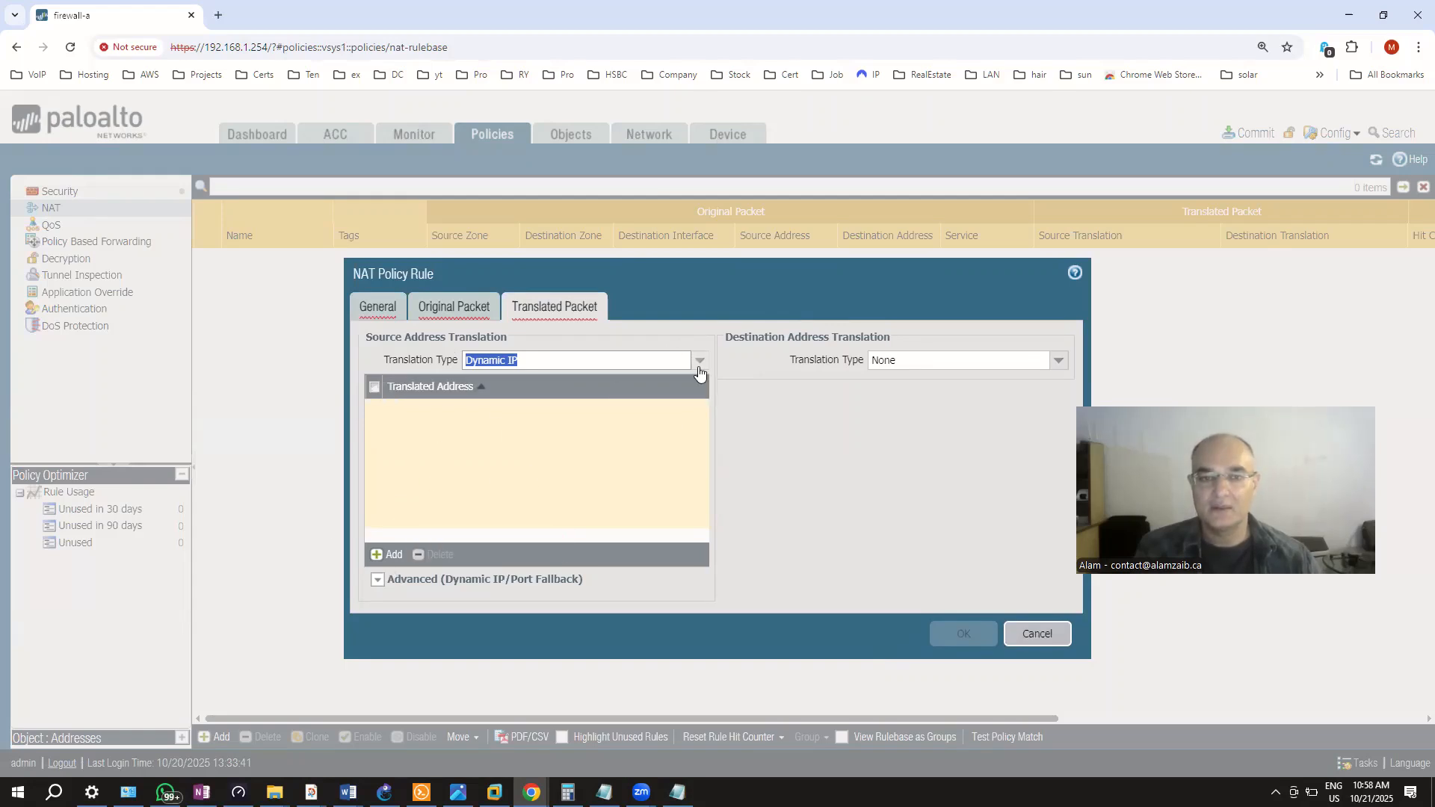
Set the destination translation type to Static IP, leaving the translated address blank
click(1058, 361)
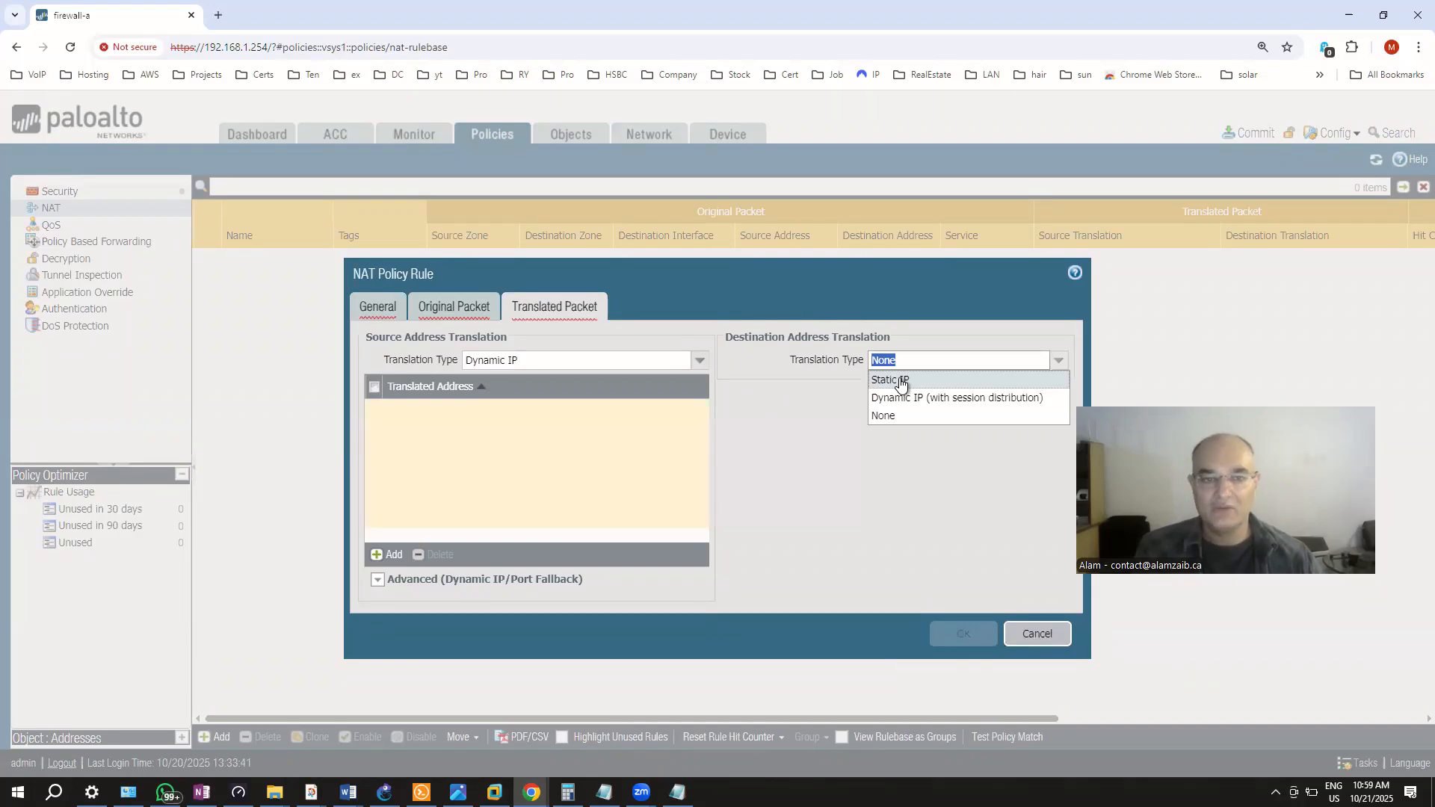
click(900, 381)
click(879, 378)
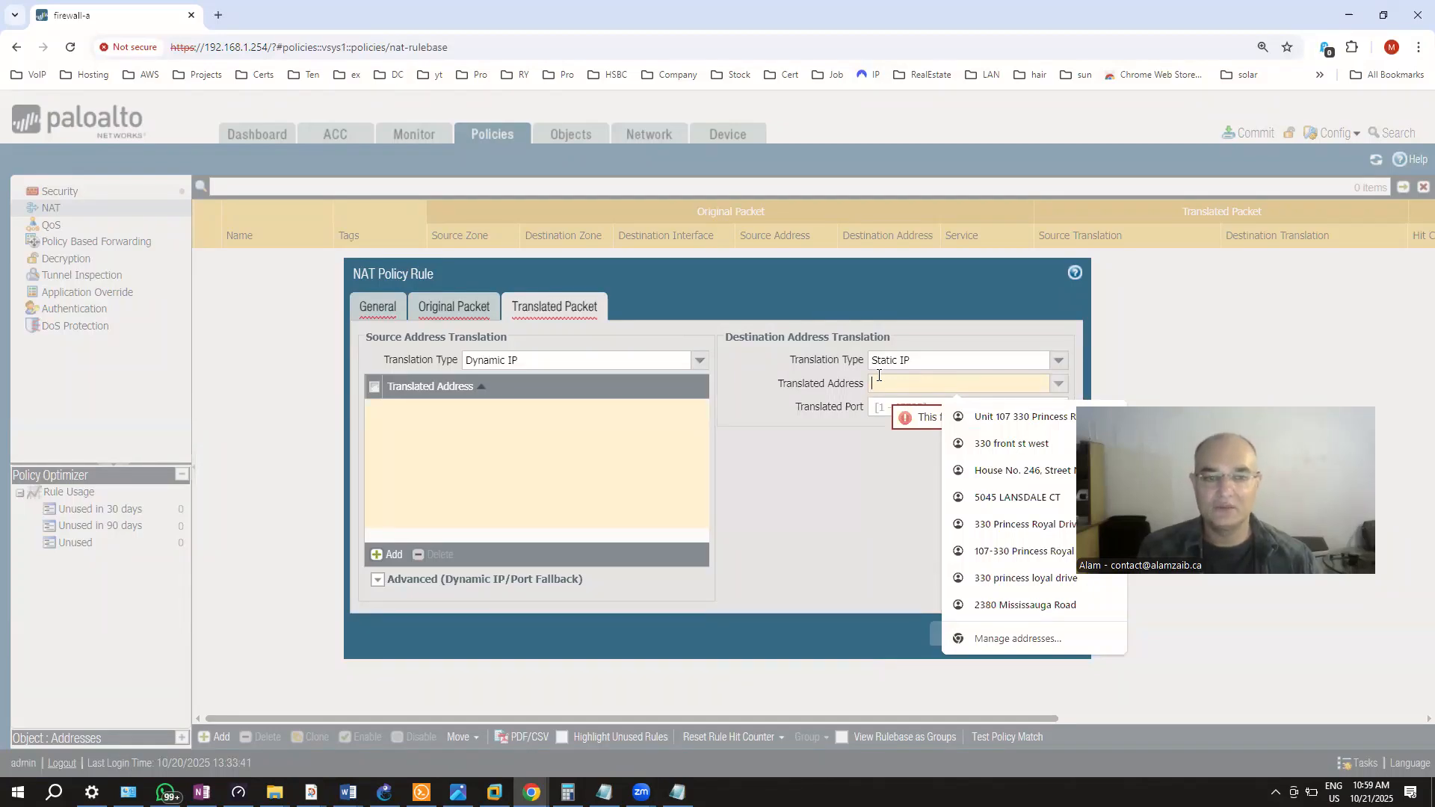
click(809, 515)
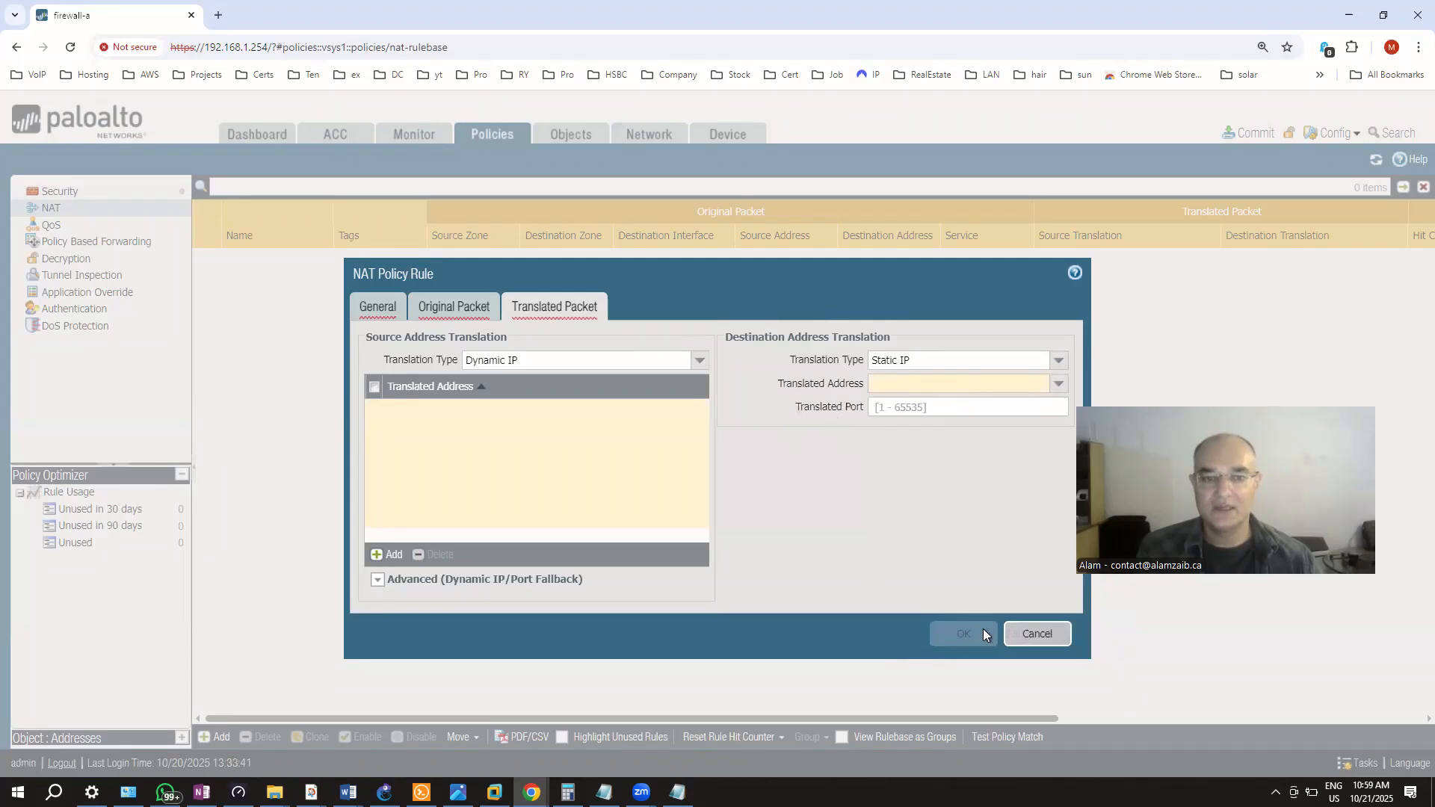
Discard the unfinished NAT rule and view Objects' Addresses and the empty Address Groups list
click(1040, 631)
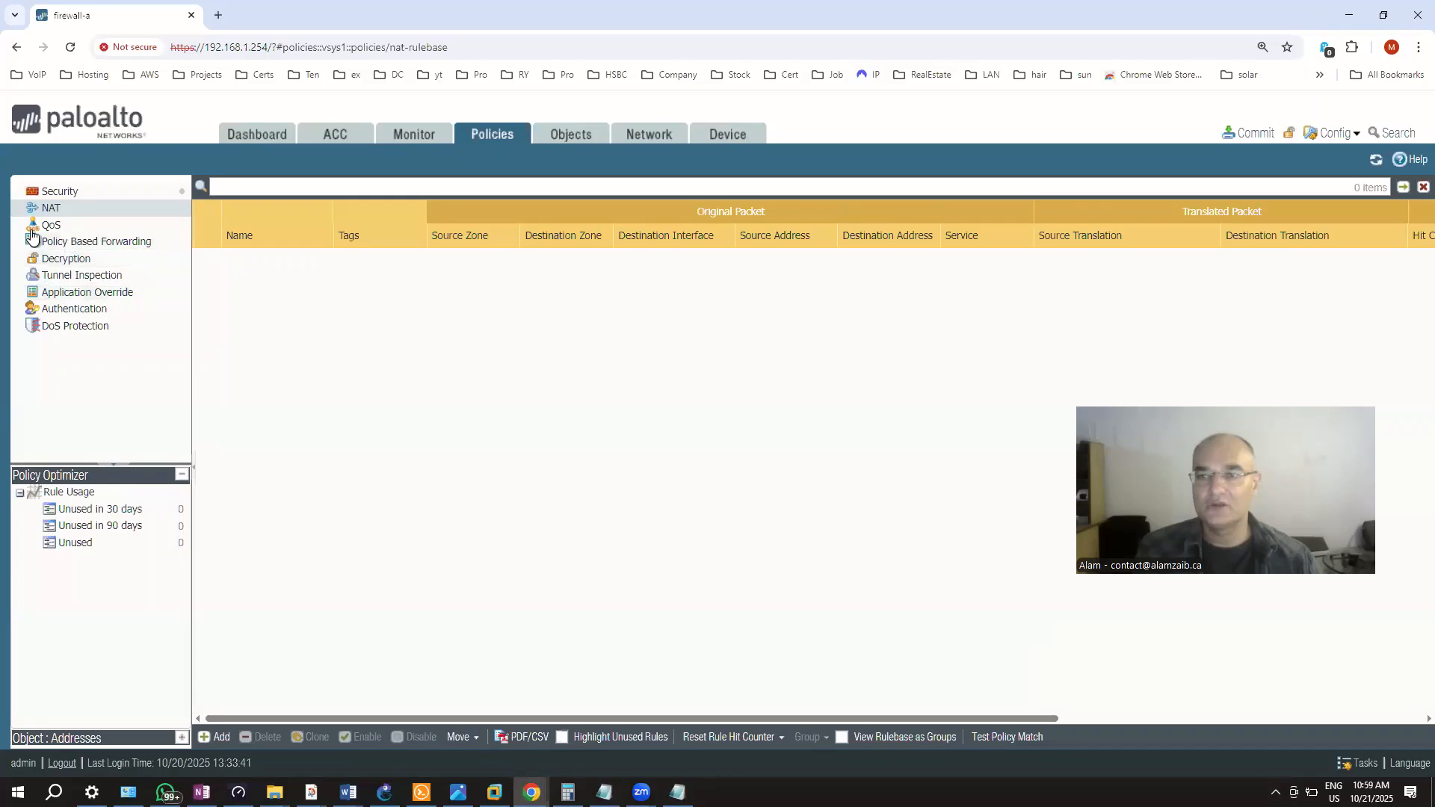
click(566, 136)
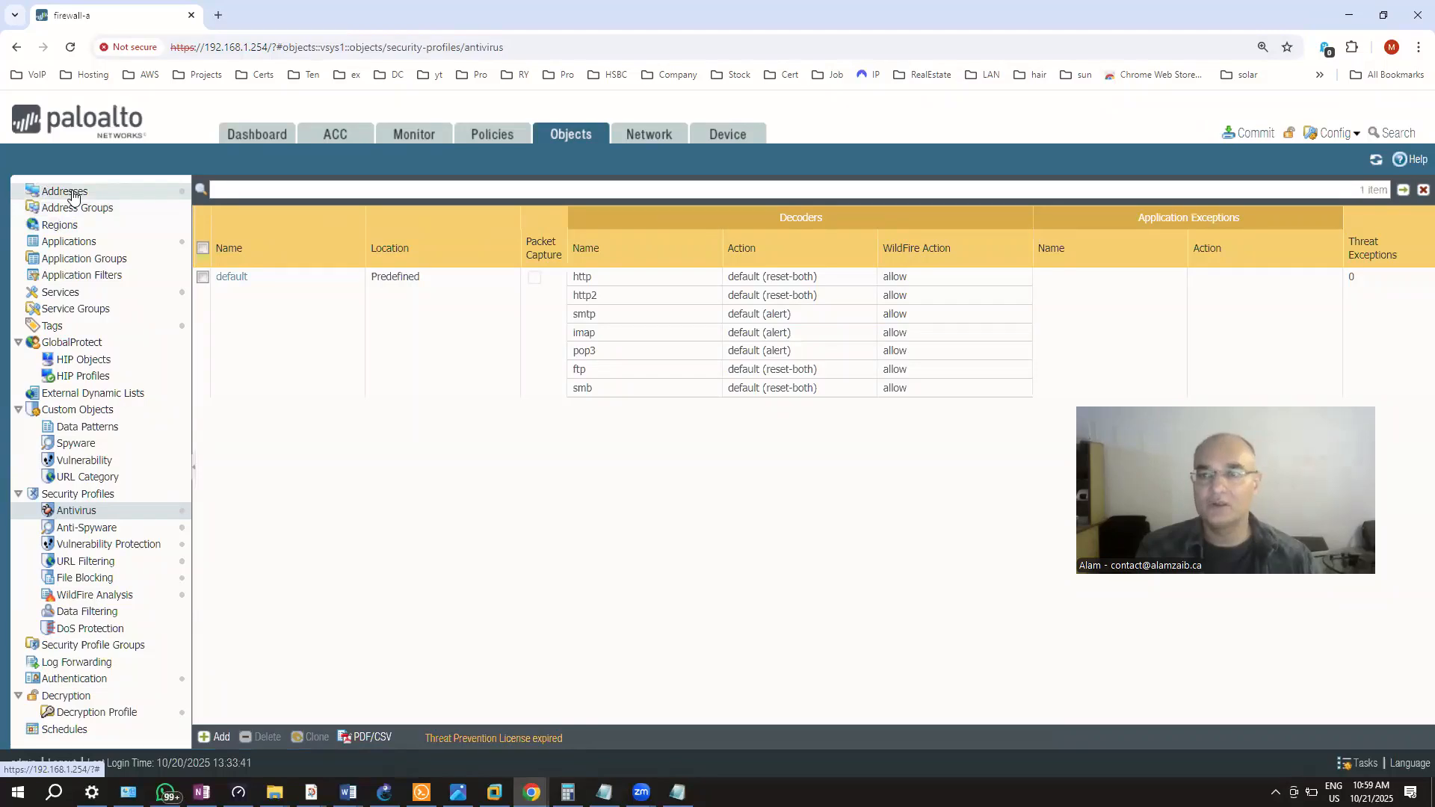
click(72, 196)
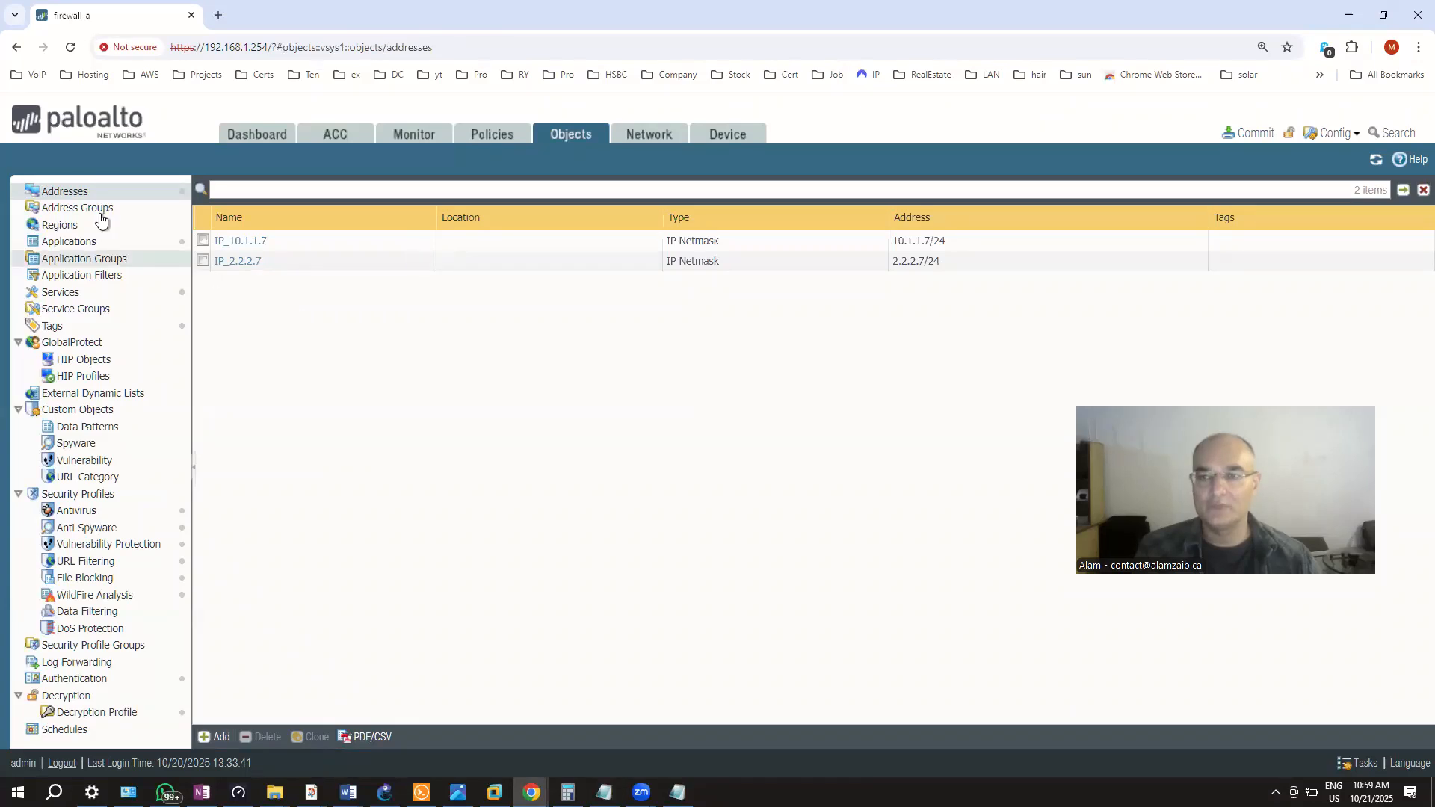
click(65, 215)
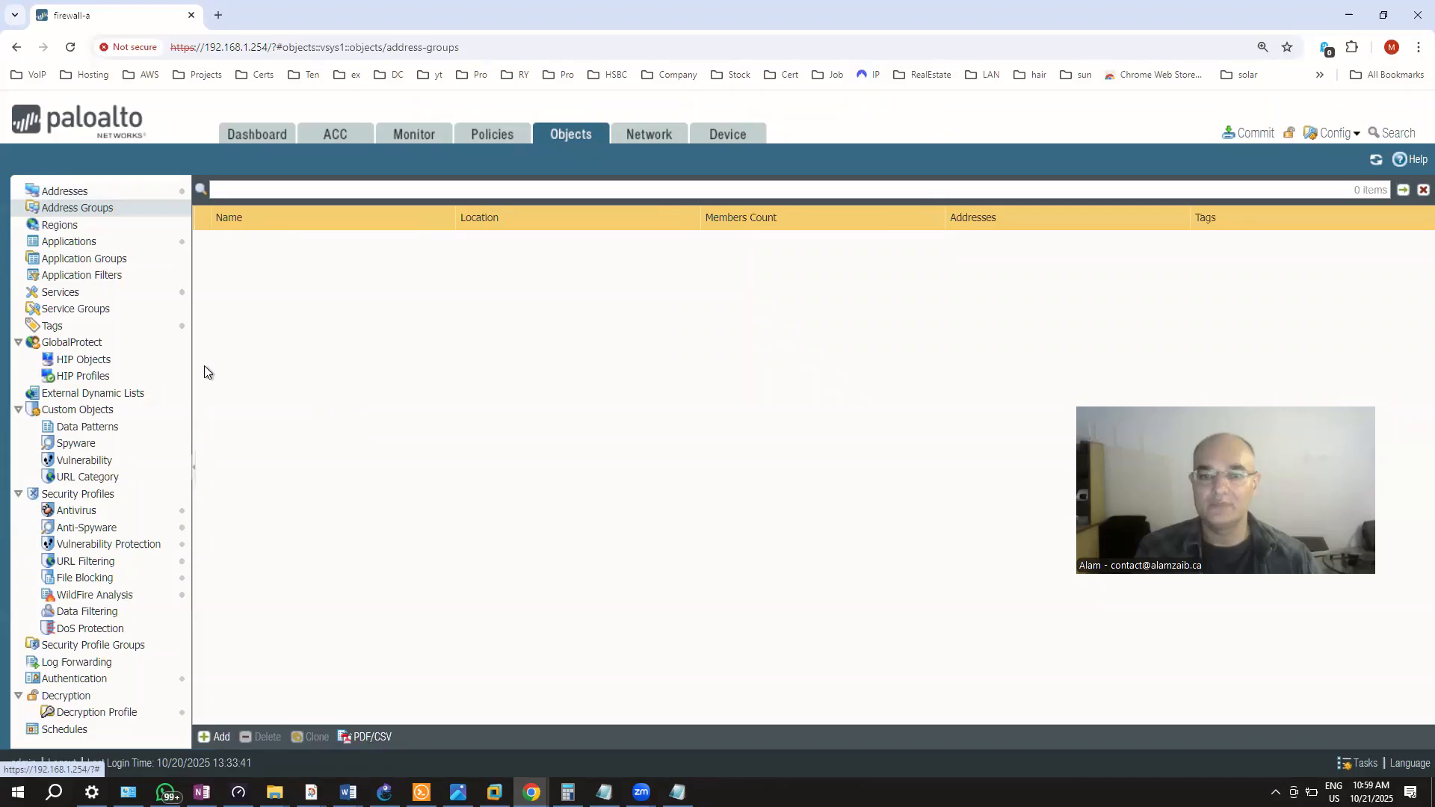
click(70, 244)
Scroll through the 2725 listed applications with their category, subcategory, risk and technology
scroll(531, 568, down, 8)
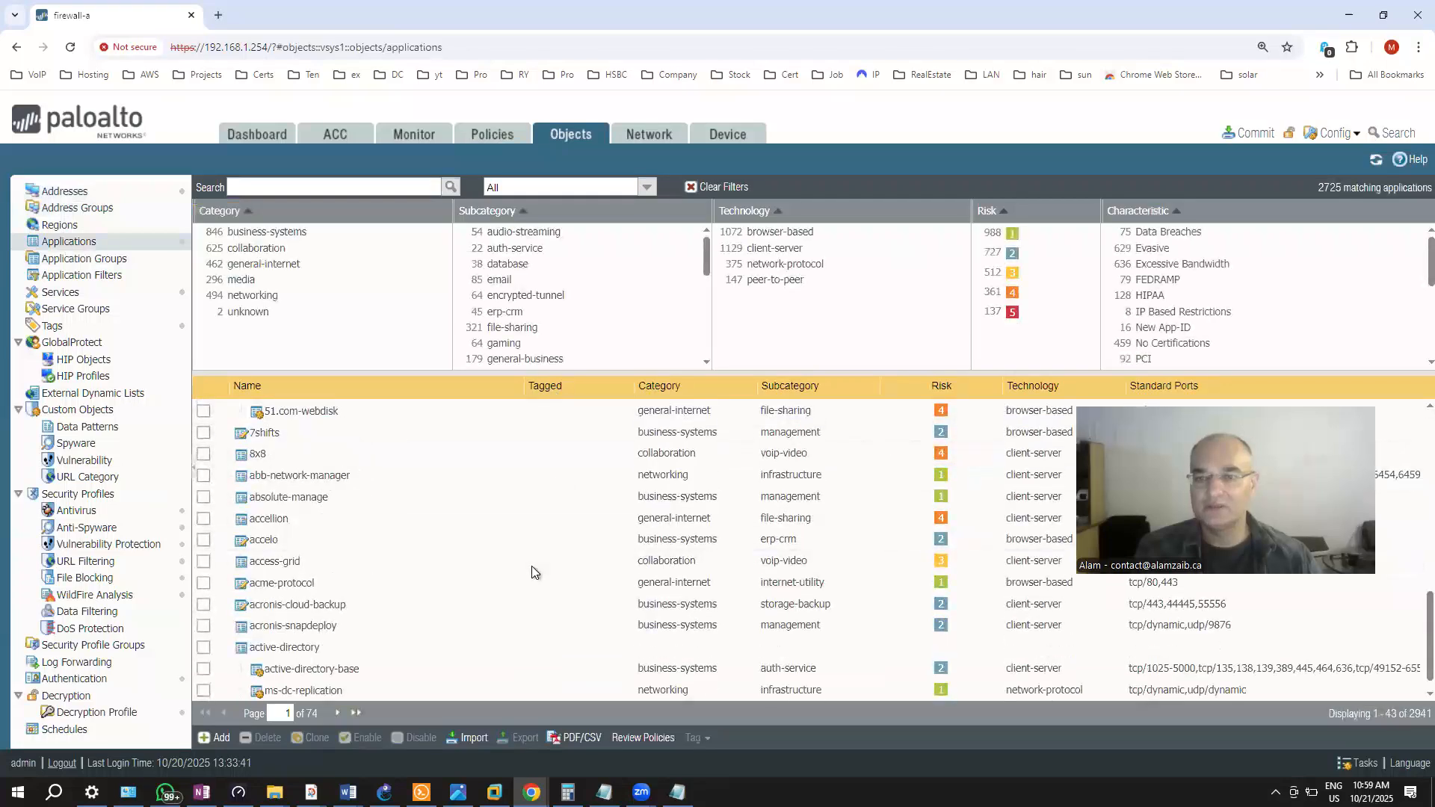
scroll(531, 568, down, 1)
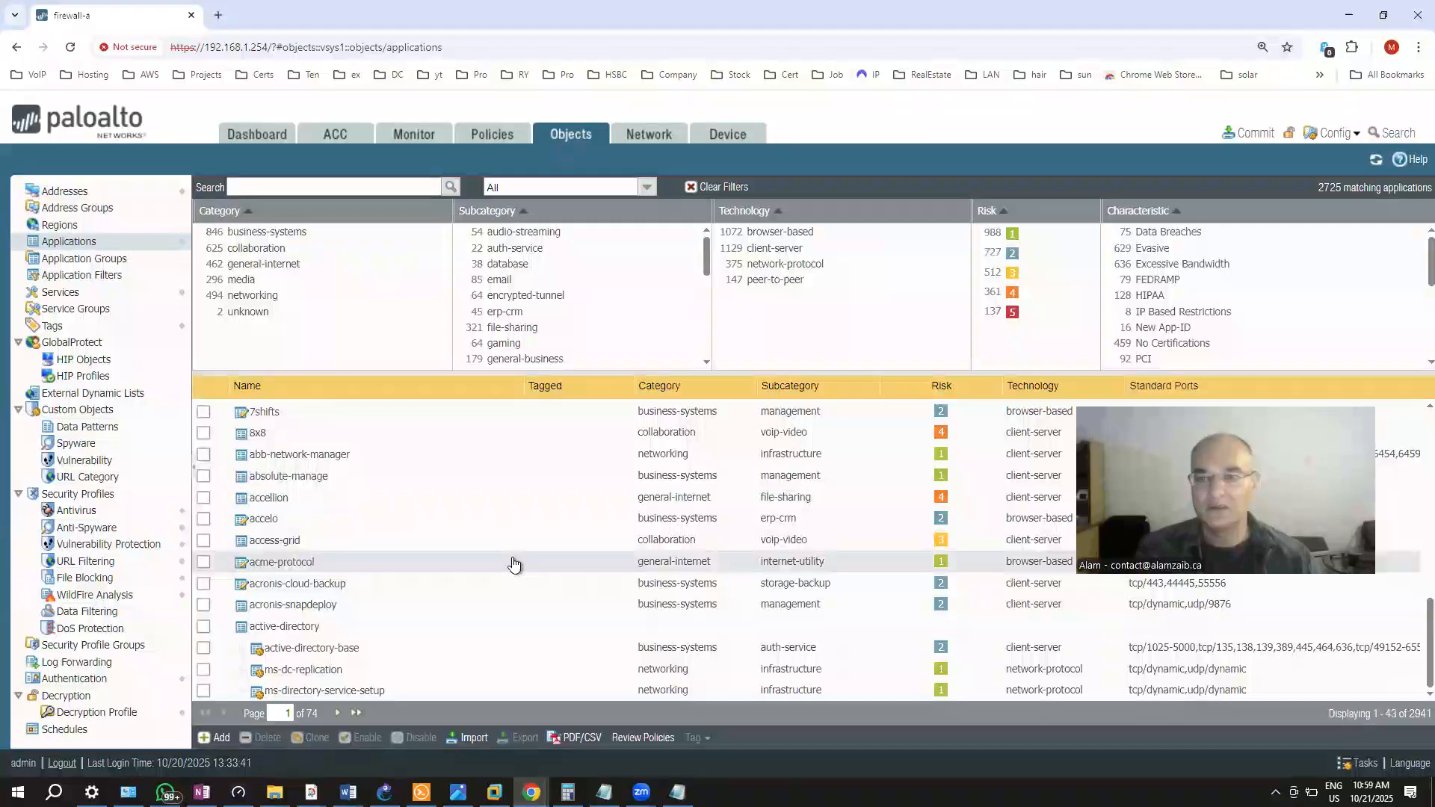
scroll(512, 557, up, 9)
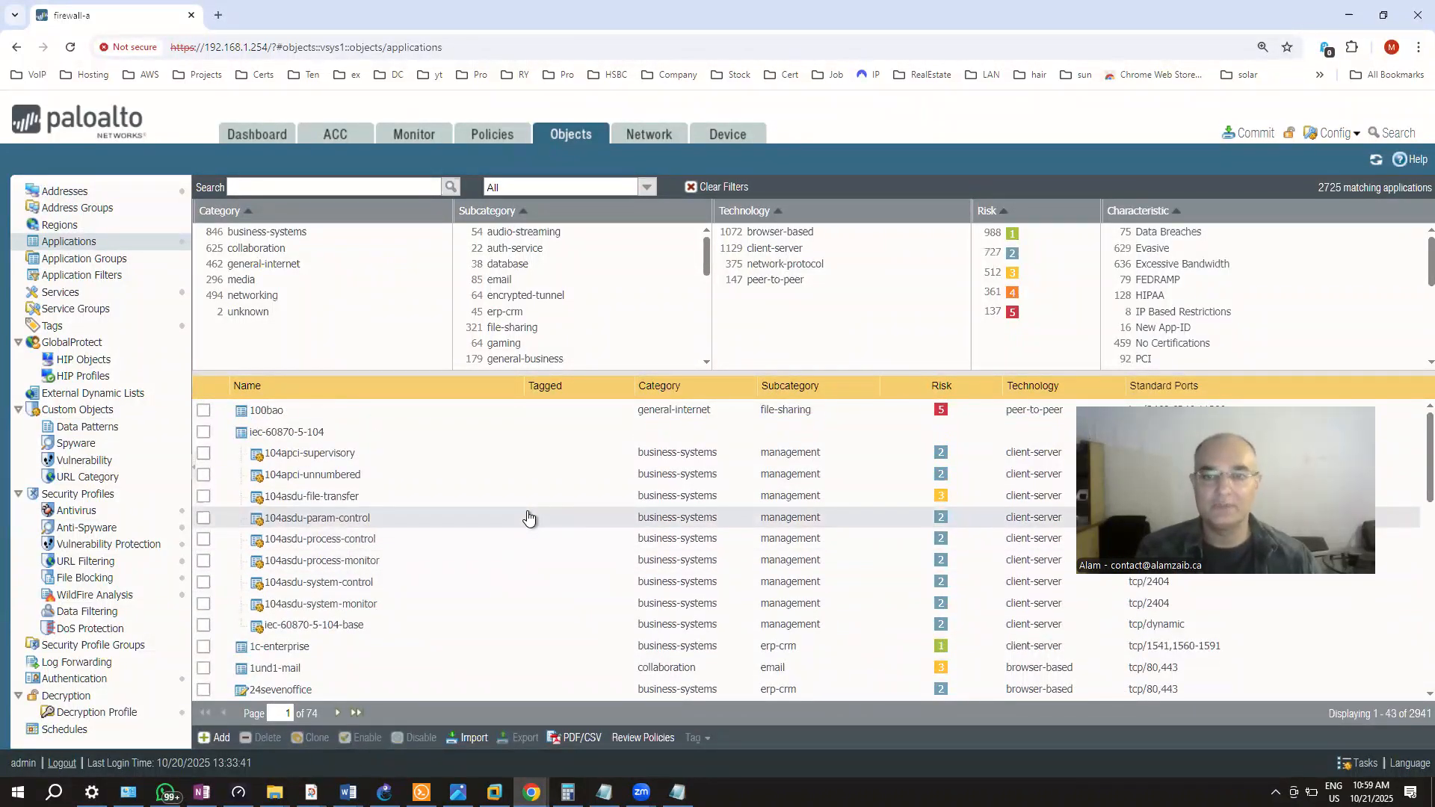
scroll(528, 517, down, 9)
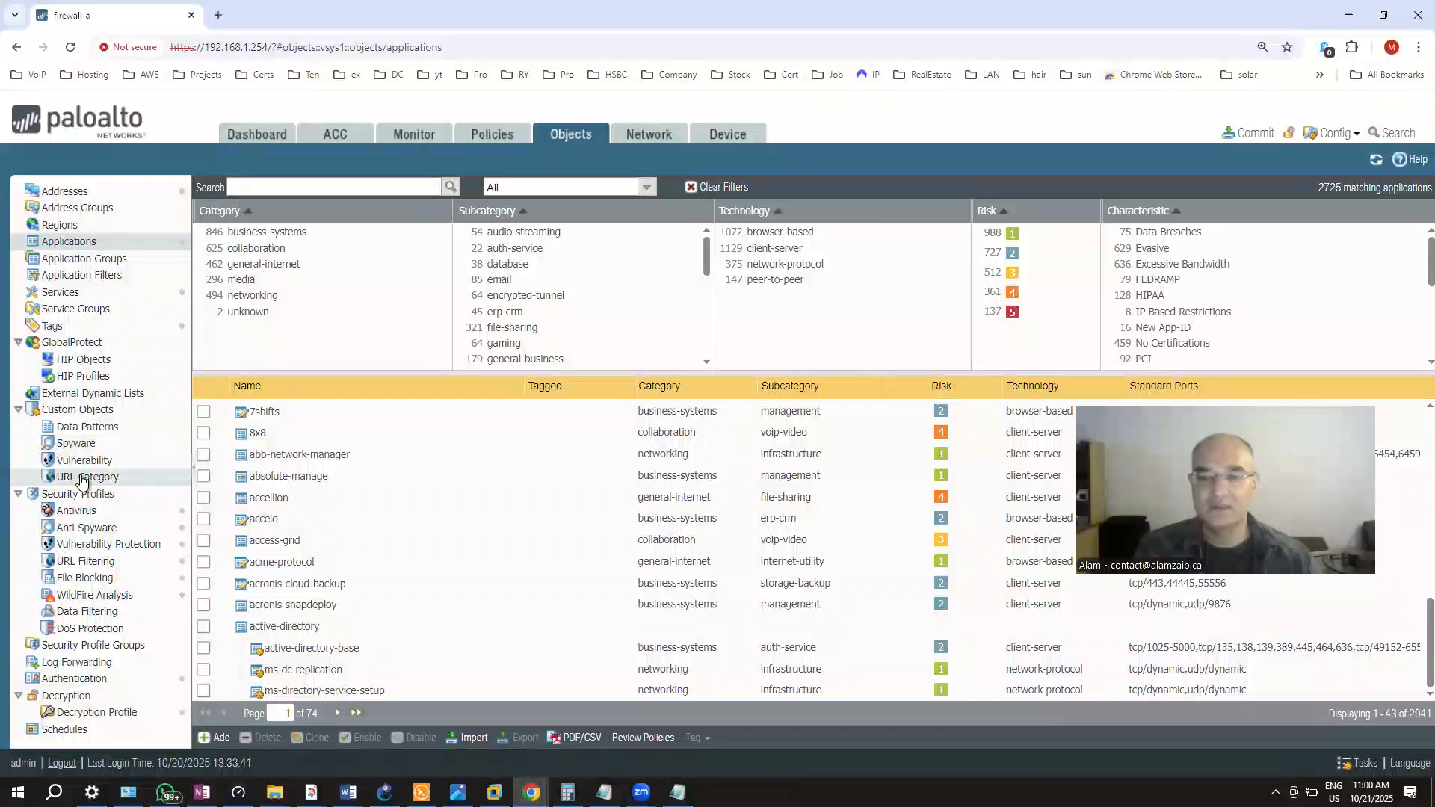
Go from Service Groups to the Network tab's Ethernet interfaces, showing ethernet1/1 outside 203.0.113.20/24
click(66, 315)
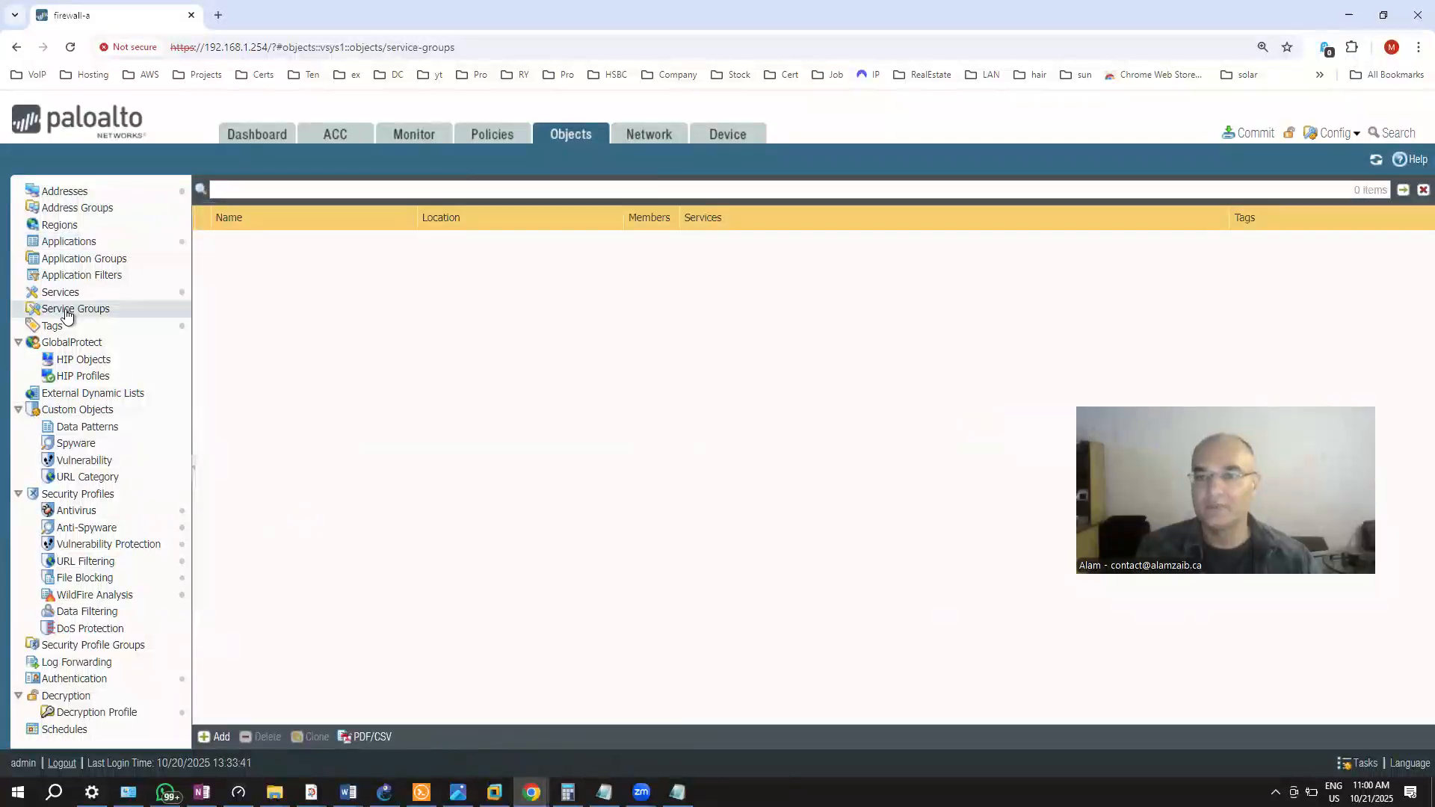
click(643, 135)
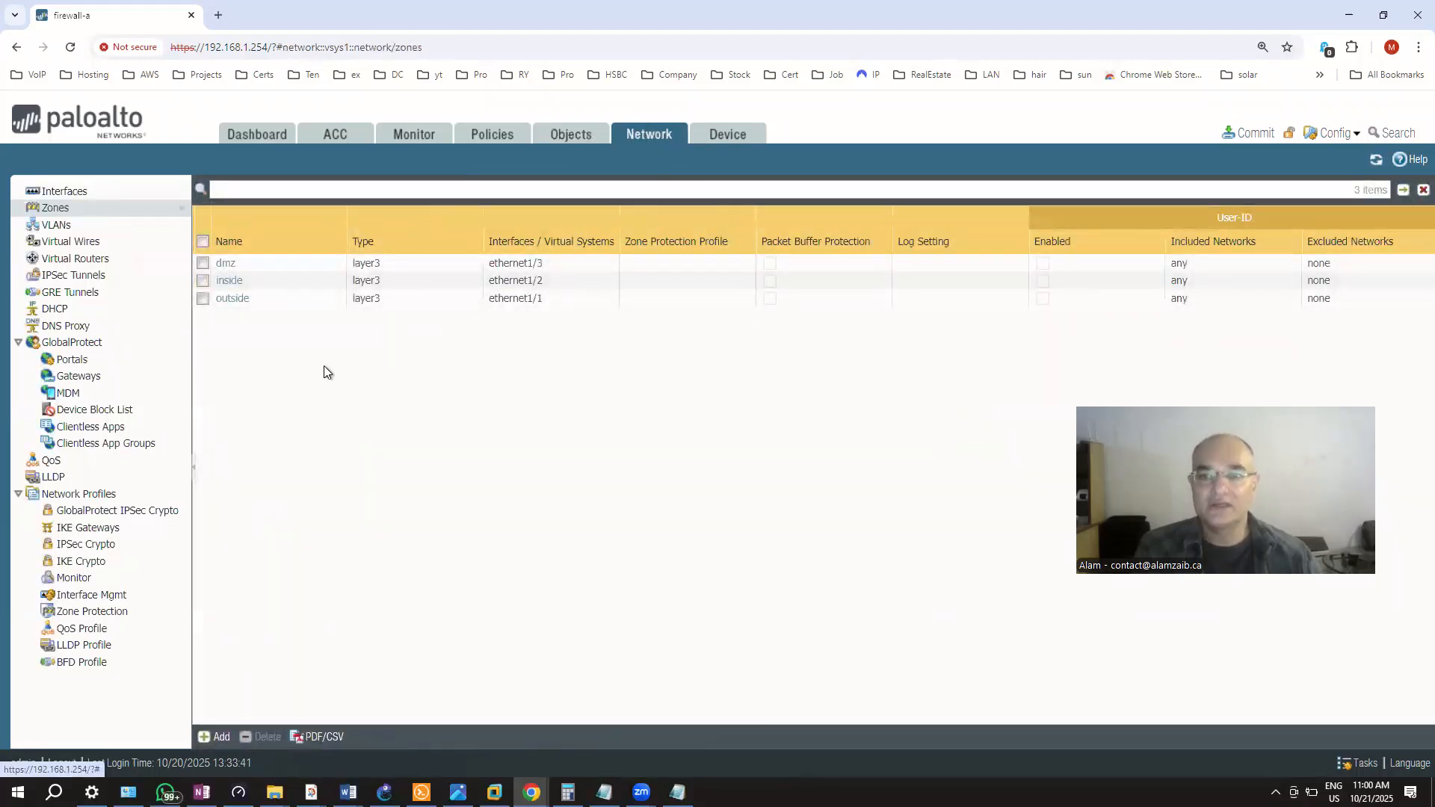
click(65, 193)
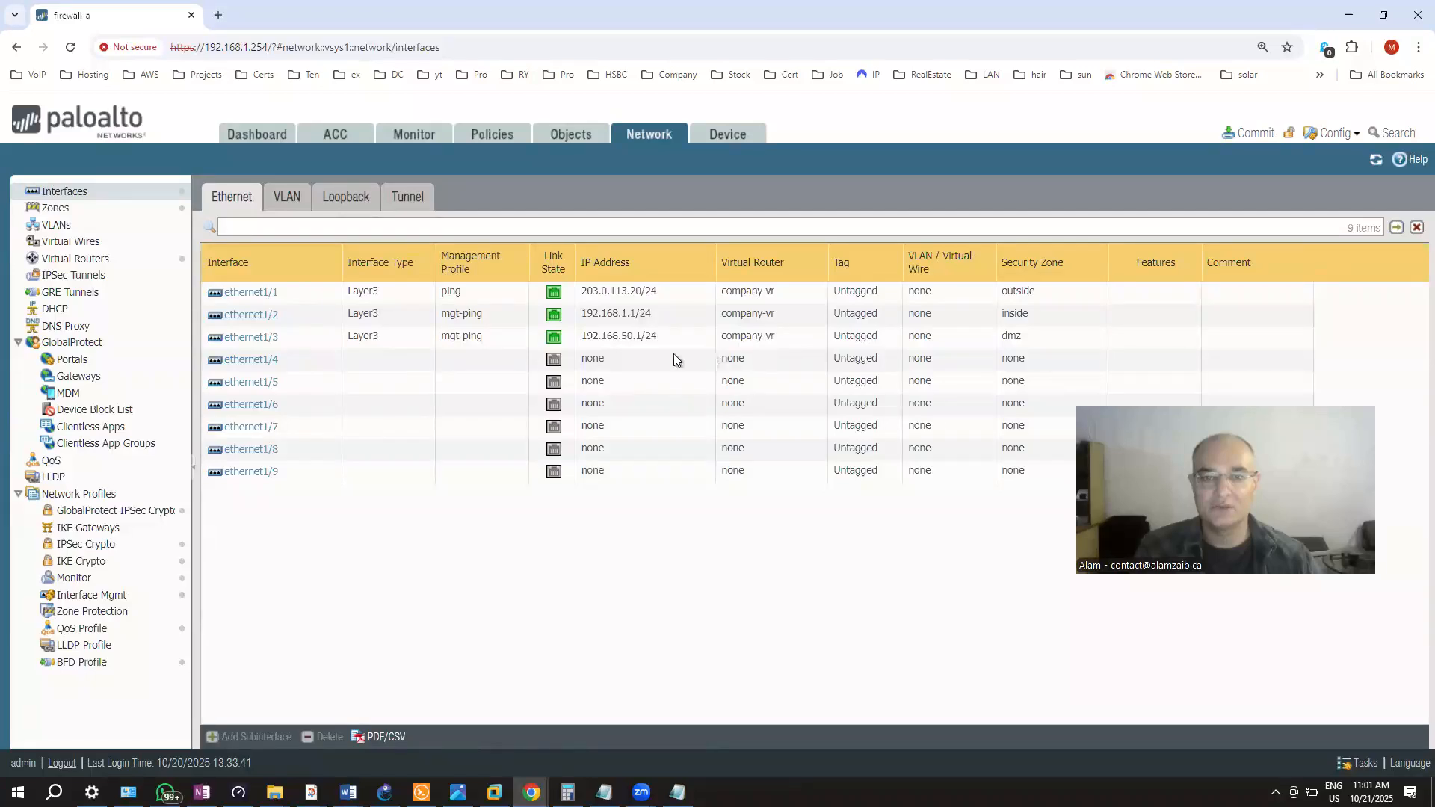
Inspect ethernet1/1's settings without changes, then list the dmz, inside and outside zones
click(261, 297)
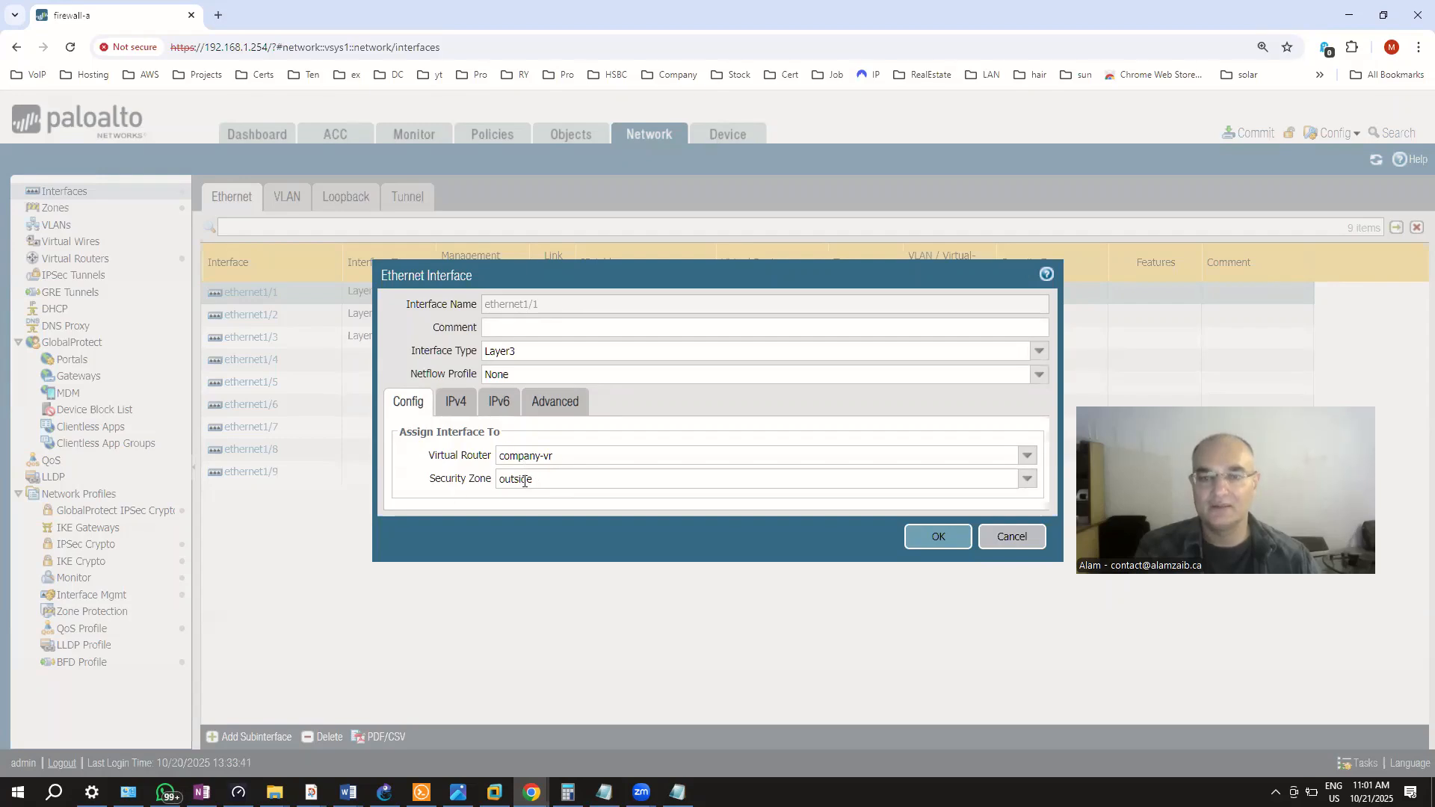
click(1000, 536)
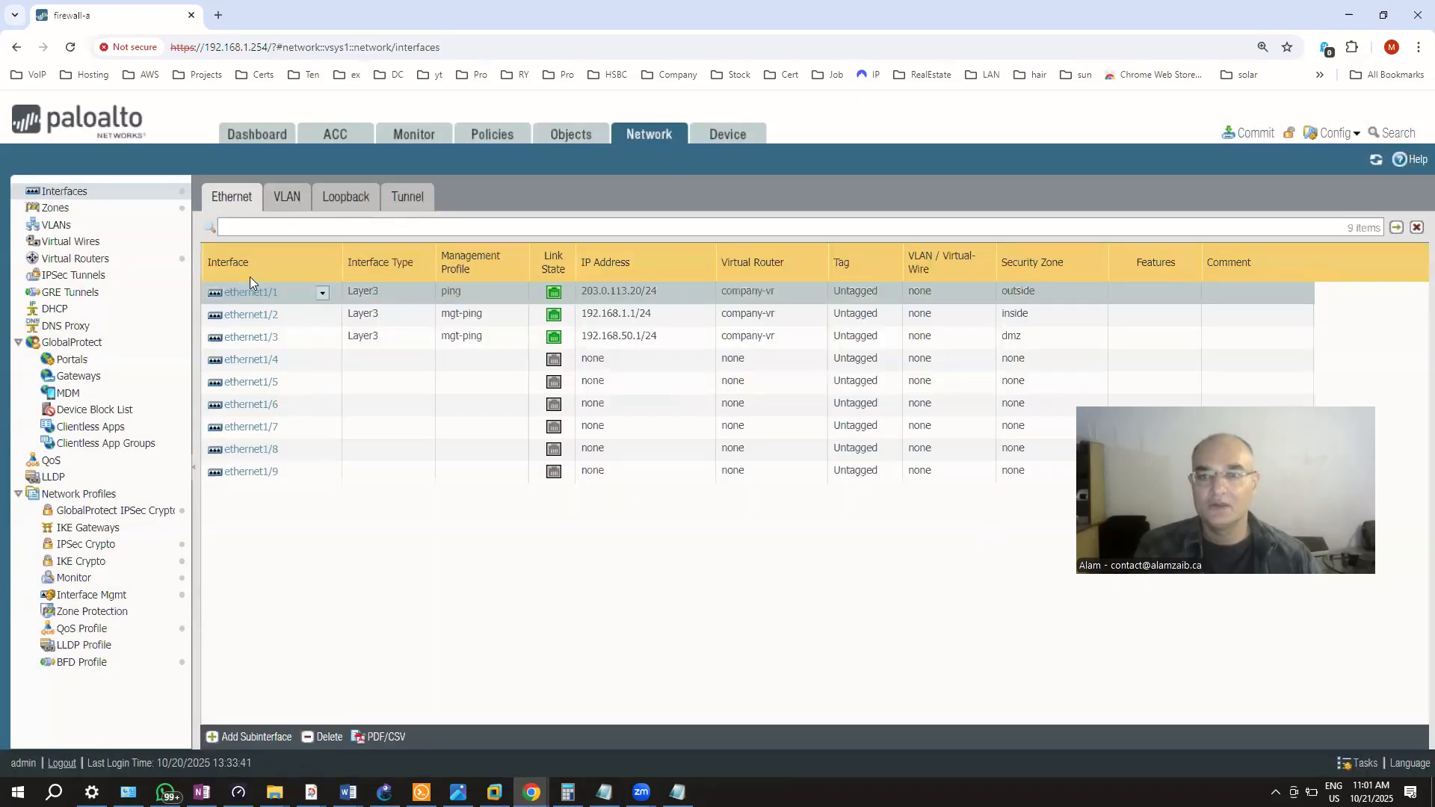
click(59, 212)
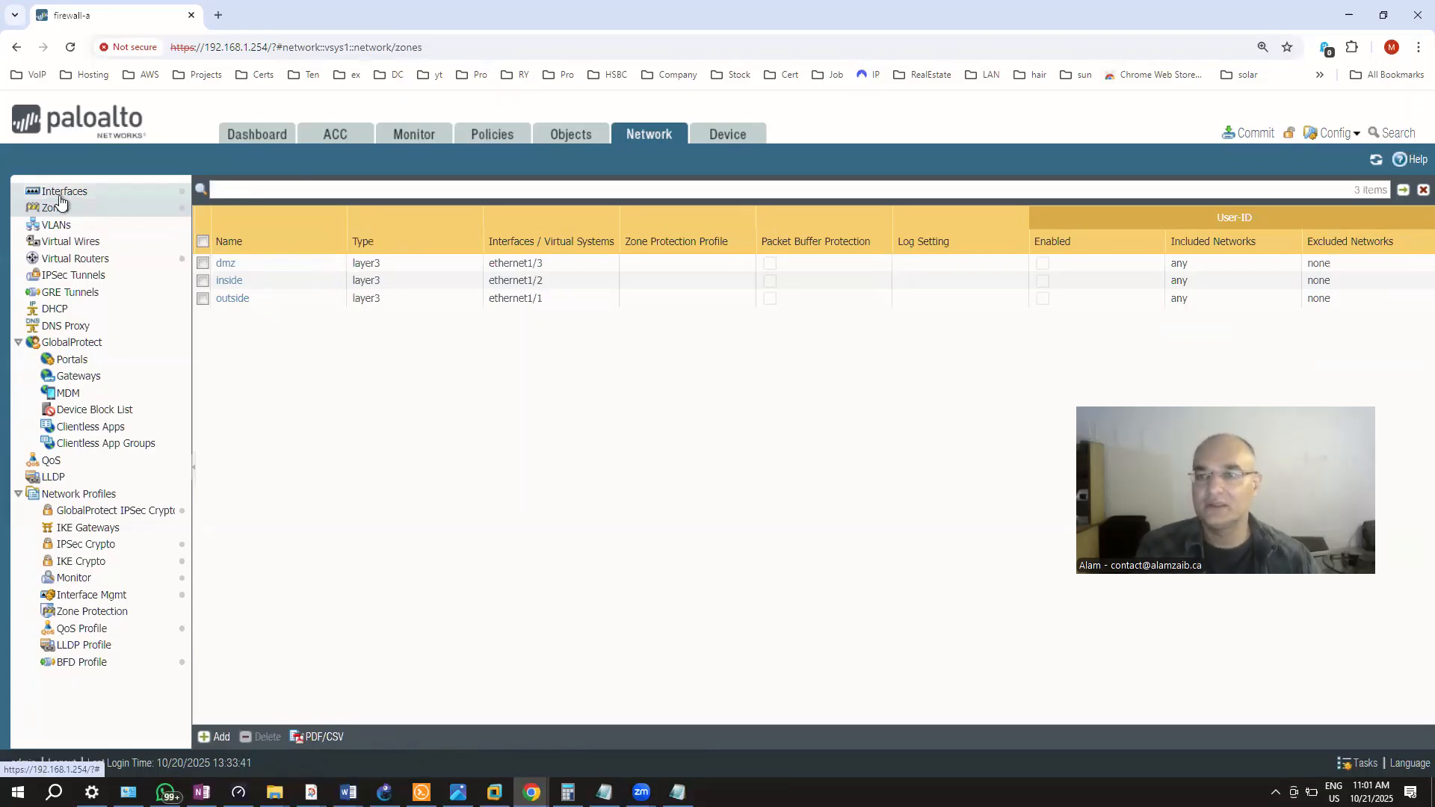
Inspect company-vr's static routes, then close it back to the Virtual Routers list
click(68, 258)
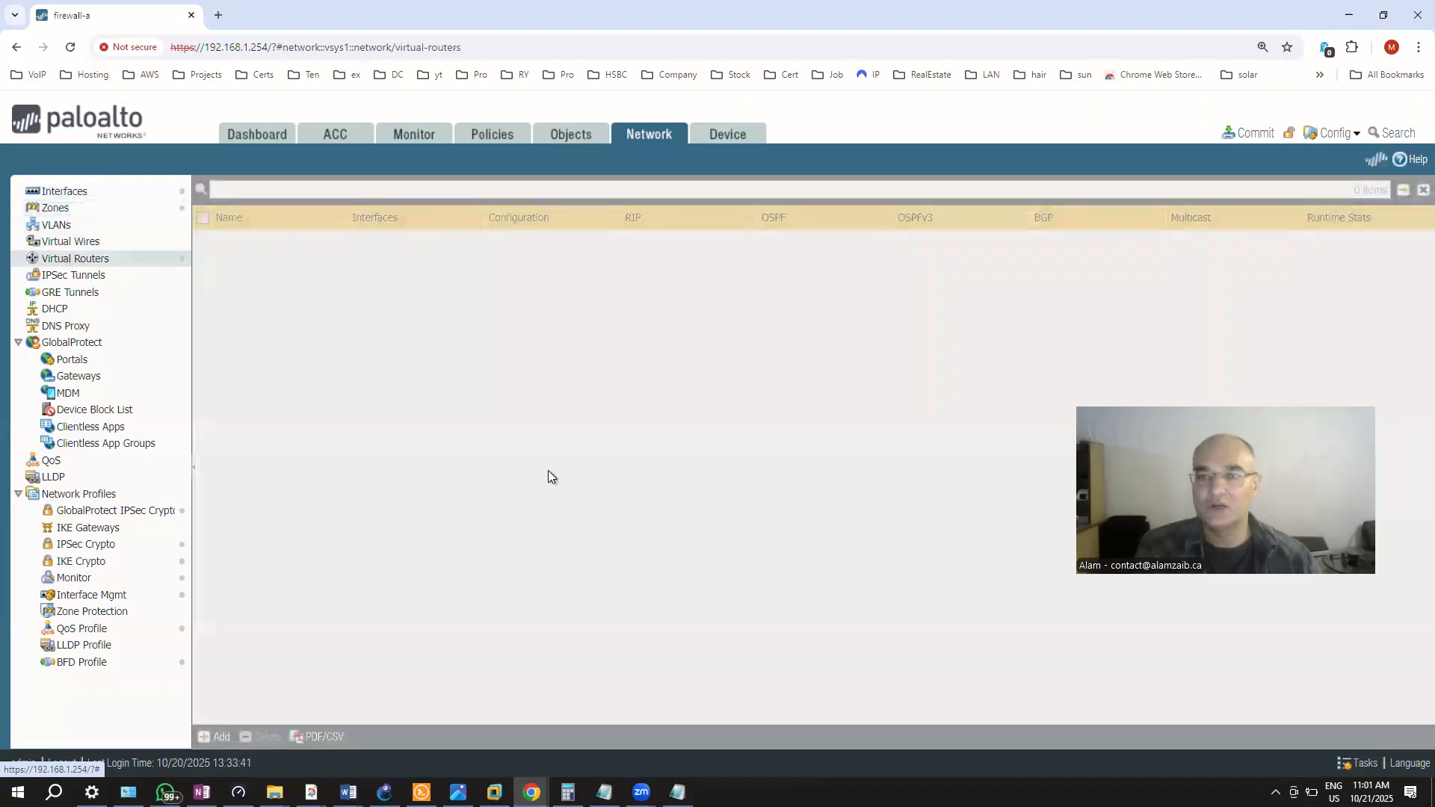
click(270, 241)
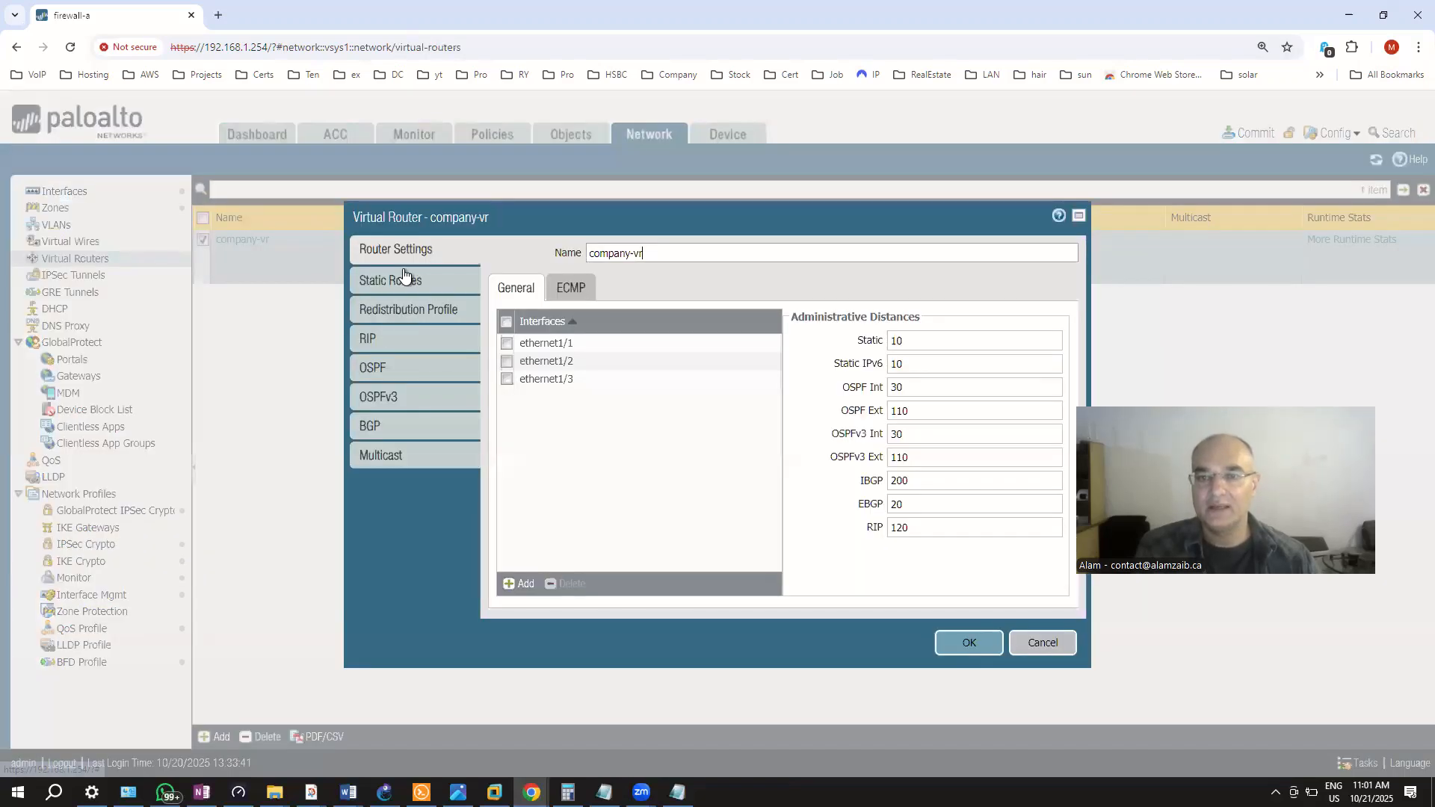
click(403, 278)
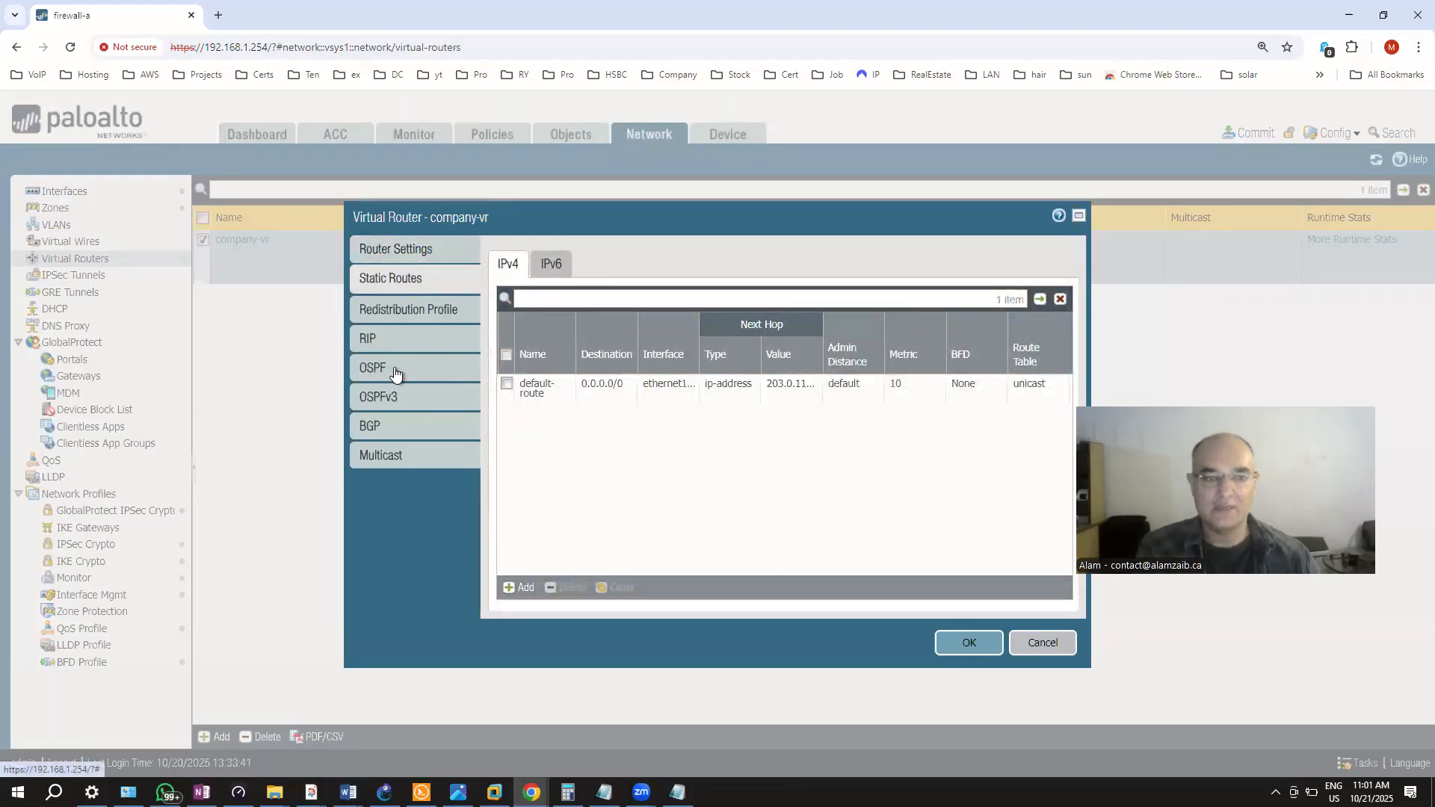
click(1047, 643)
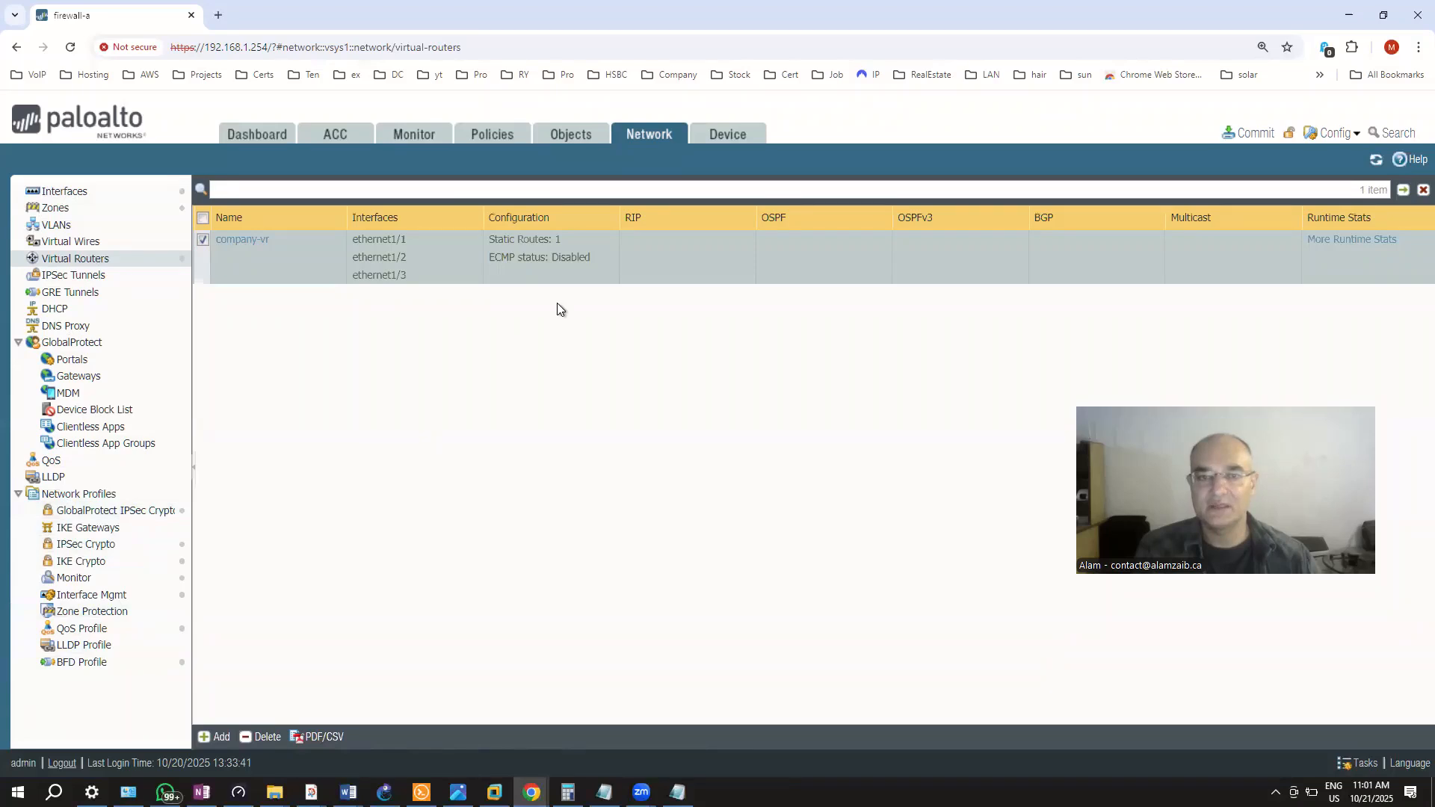
Go to the Device tab's Licenses page, close the expiration warning, and scroll the left tree
click(734, 135)
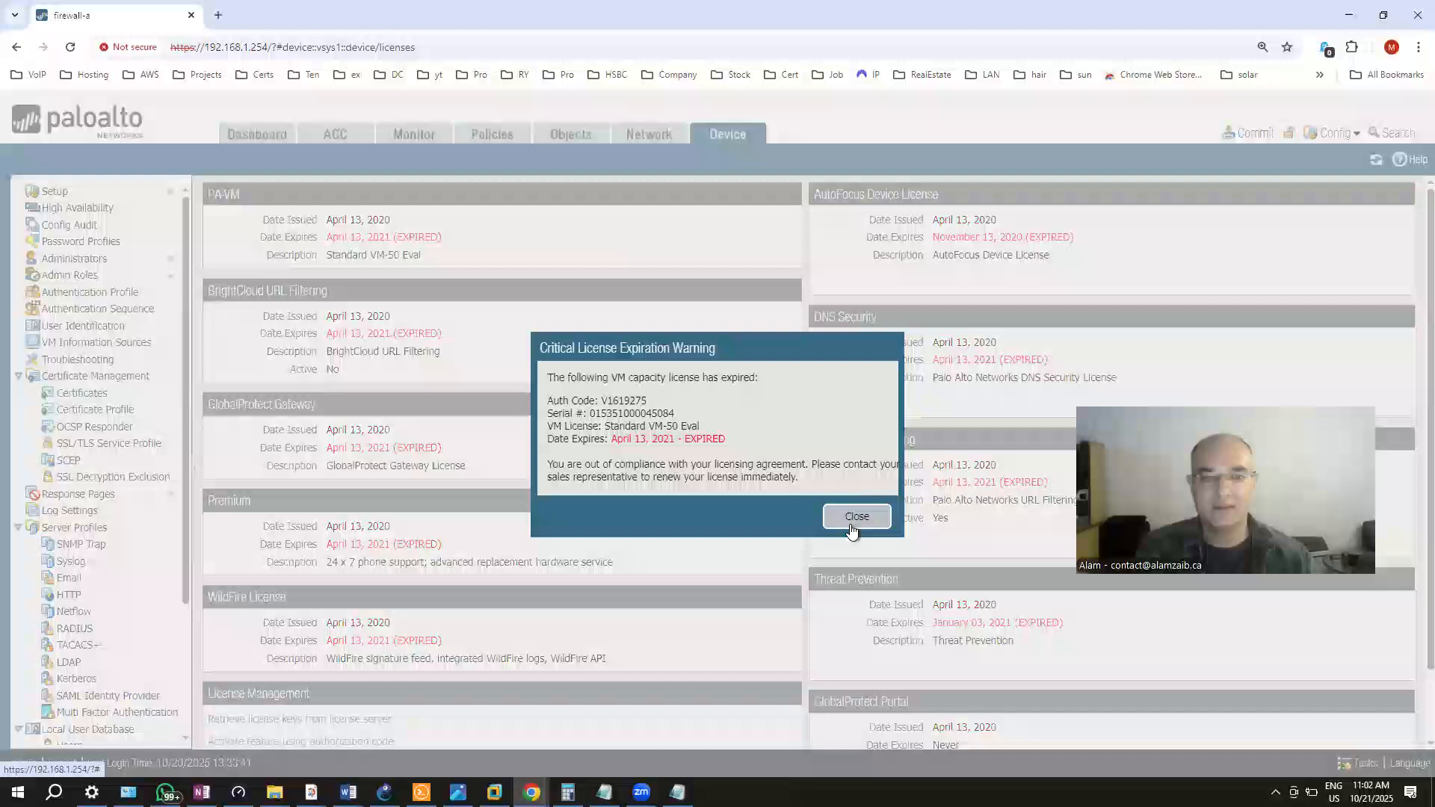
click(858, 515)
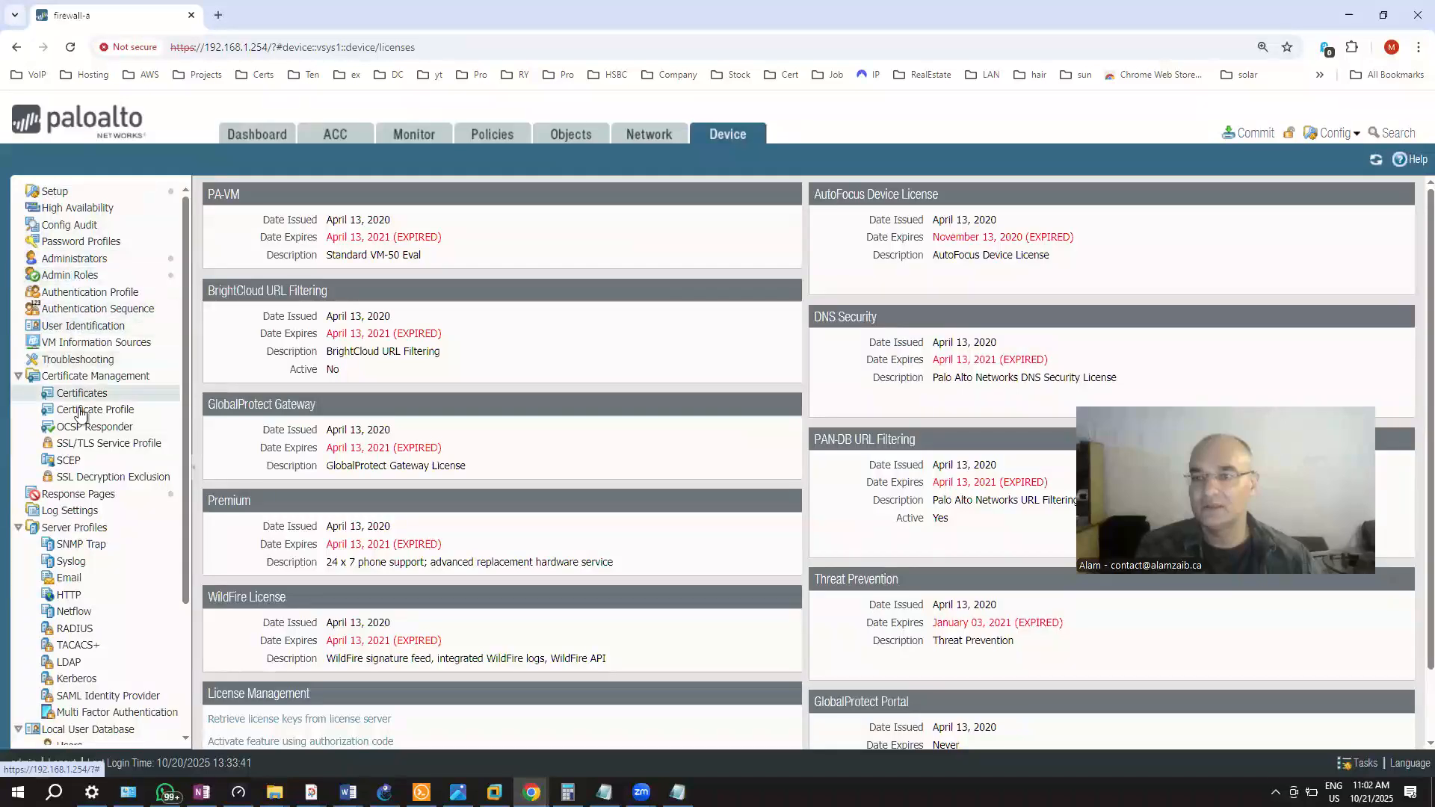
scroll(99, 456, down, 3)
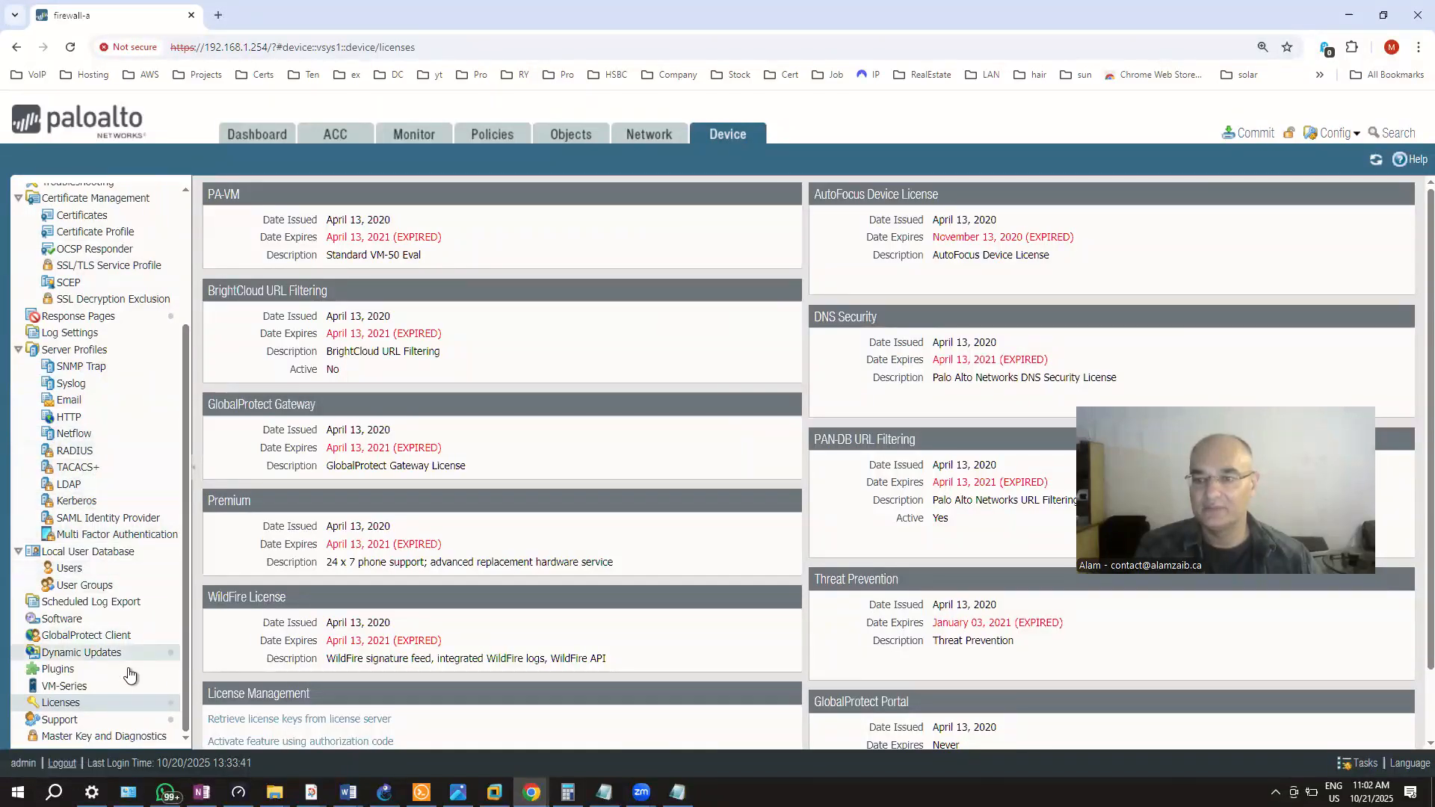
scroll(103, 449, up, 3)
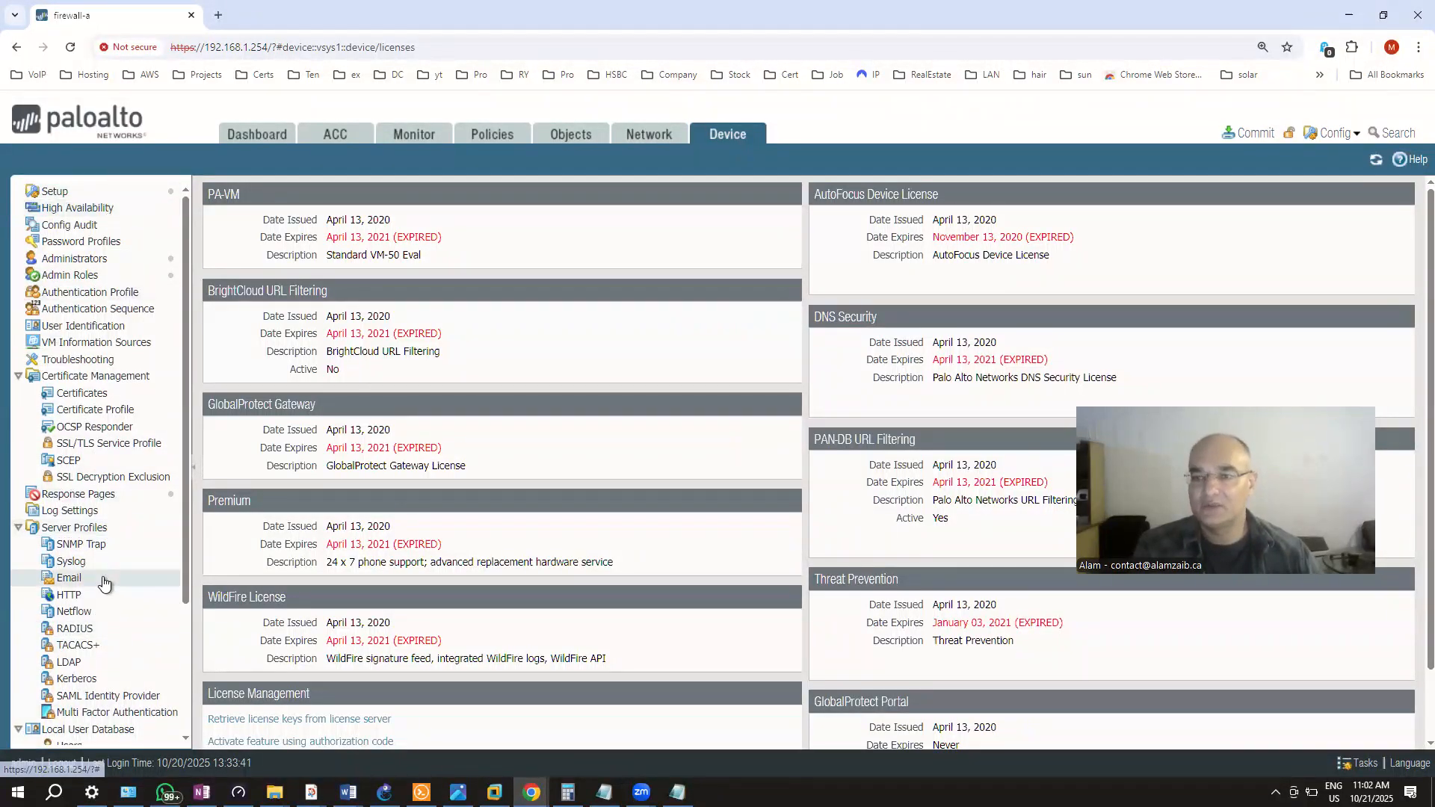
scroll(103, 583, down, 3)
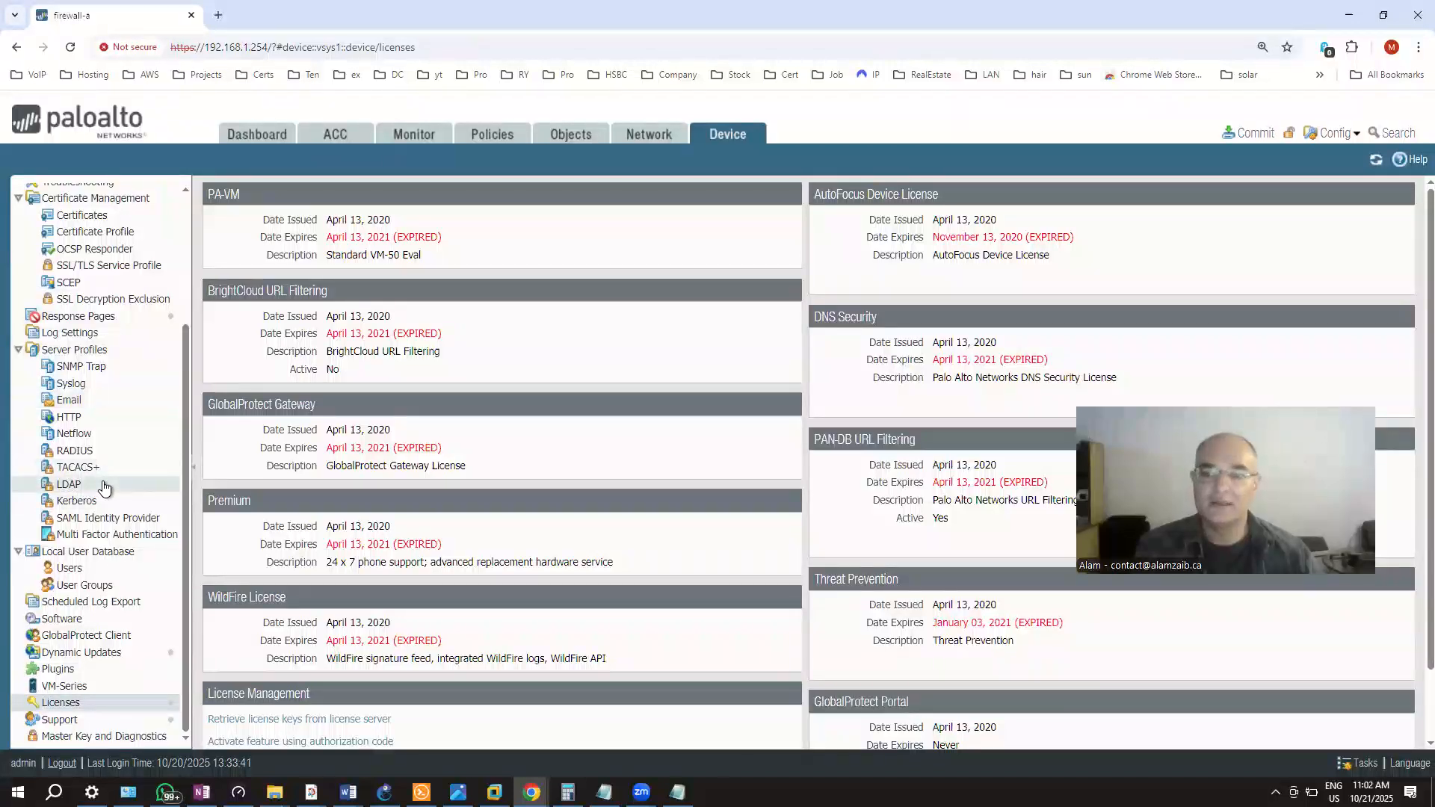
scroll(103, 484, up, 3)
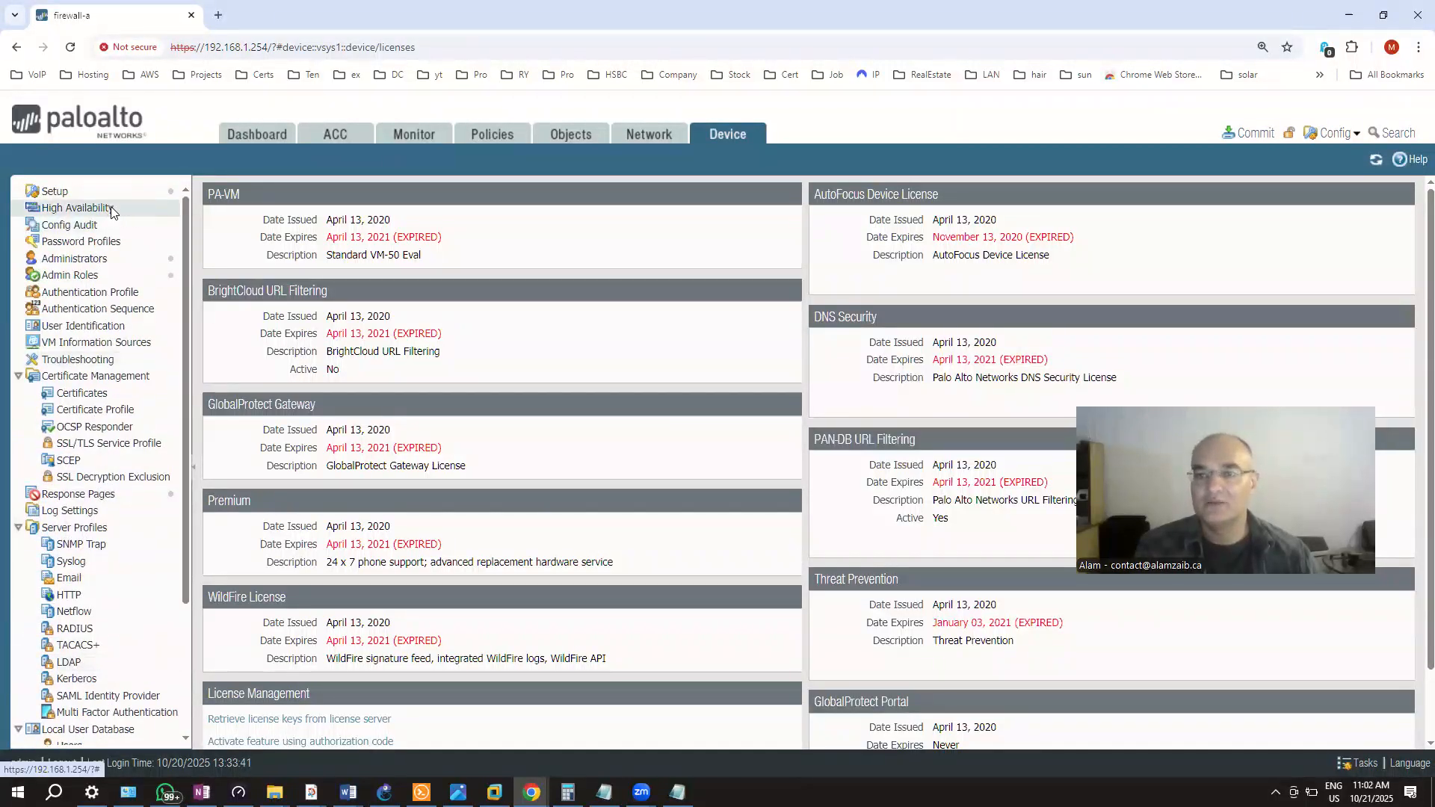
View the High Availability page: HA disabled, active-passive mode, device priority 100
click(112, 211)
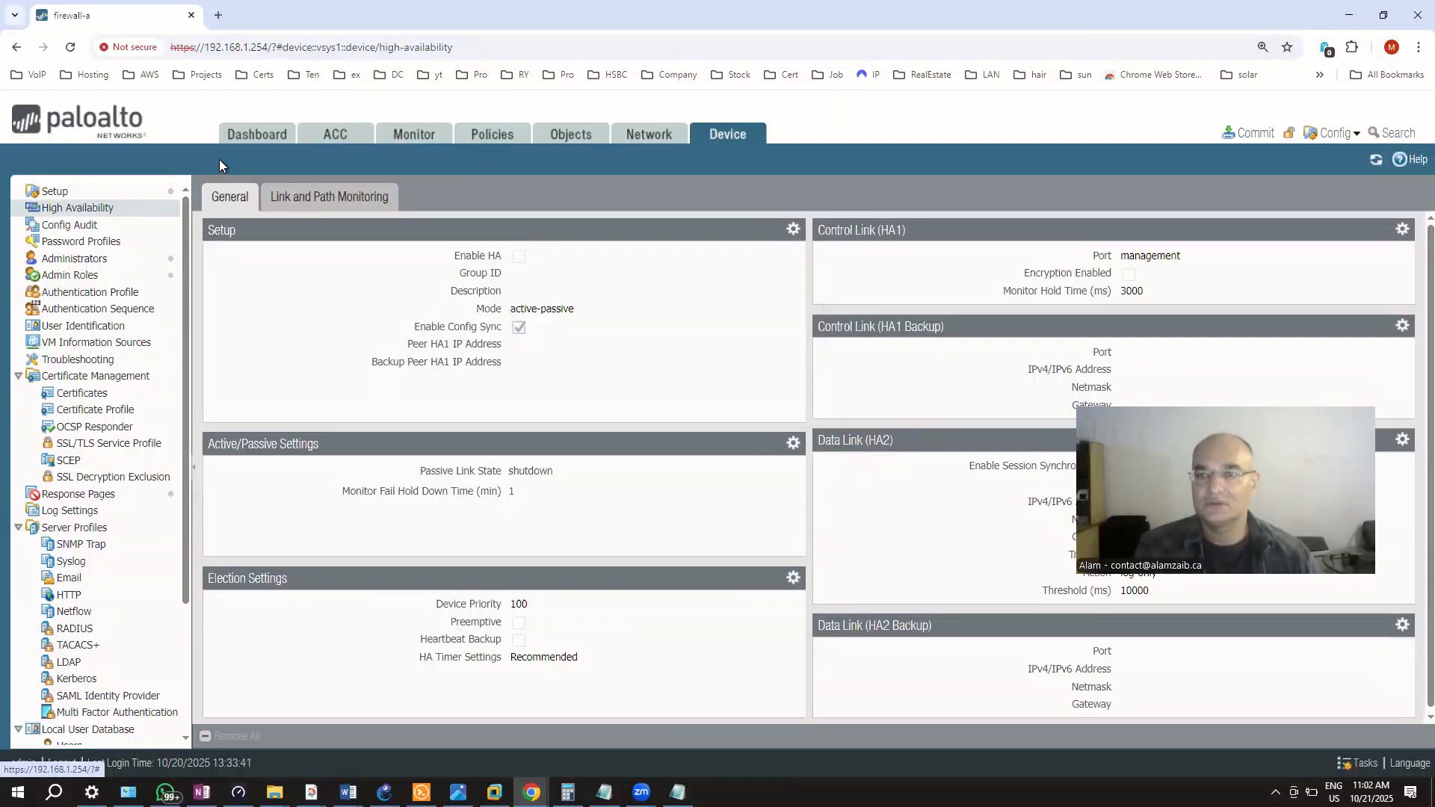
scroll(673, 437, down, 1)
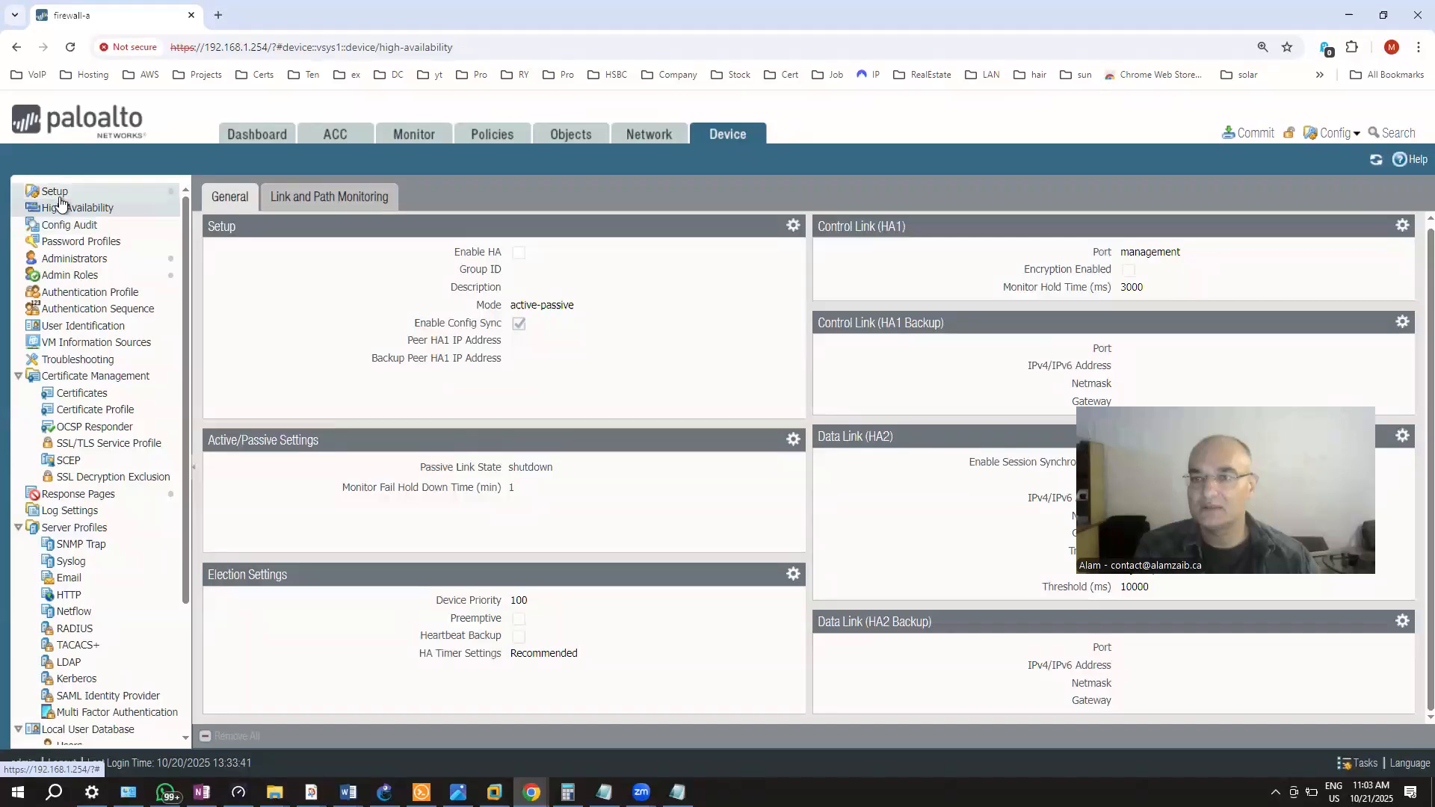
Show Device Setup's Operations page with configuration revert, save, load, export, import and reboot options
click(61, 198)
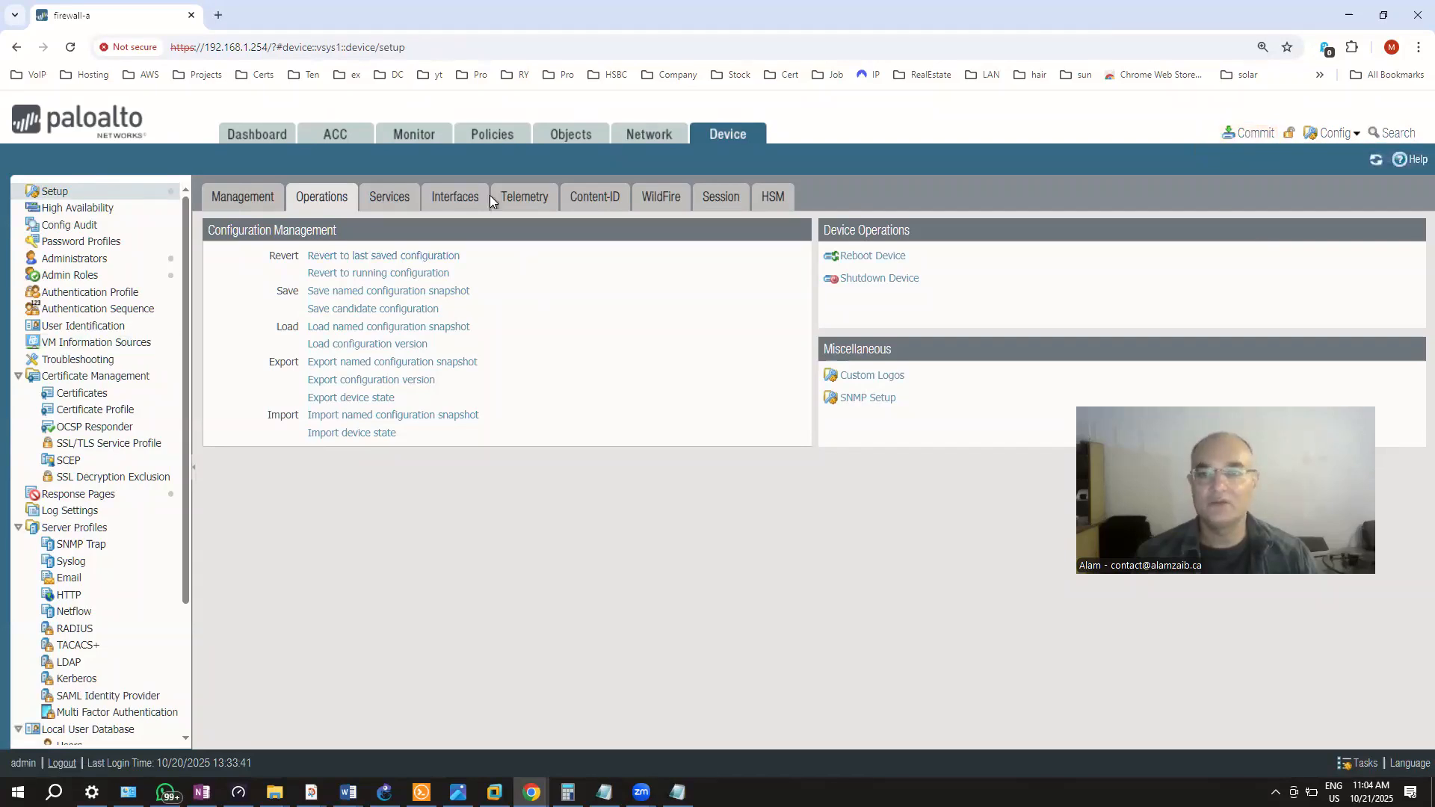
click(1241, 133)
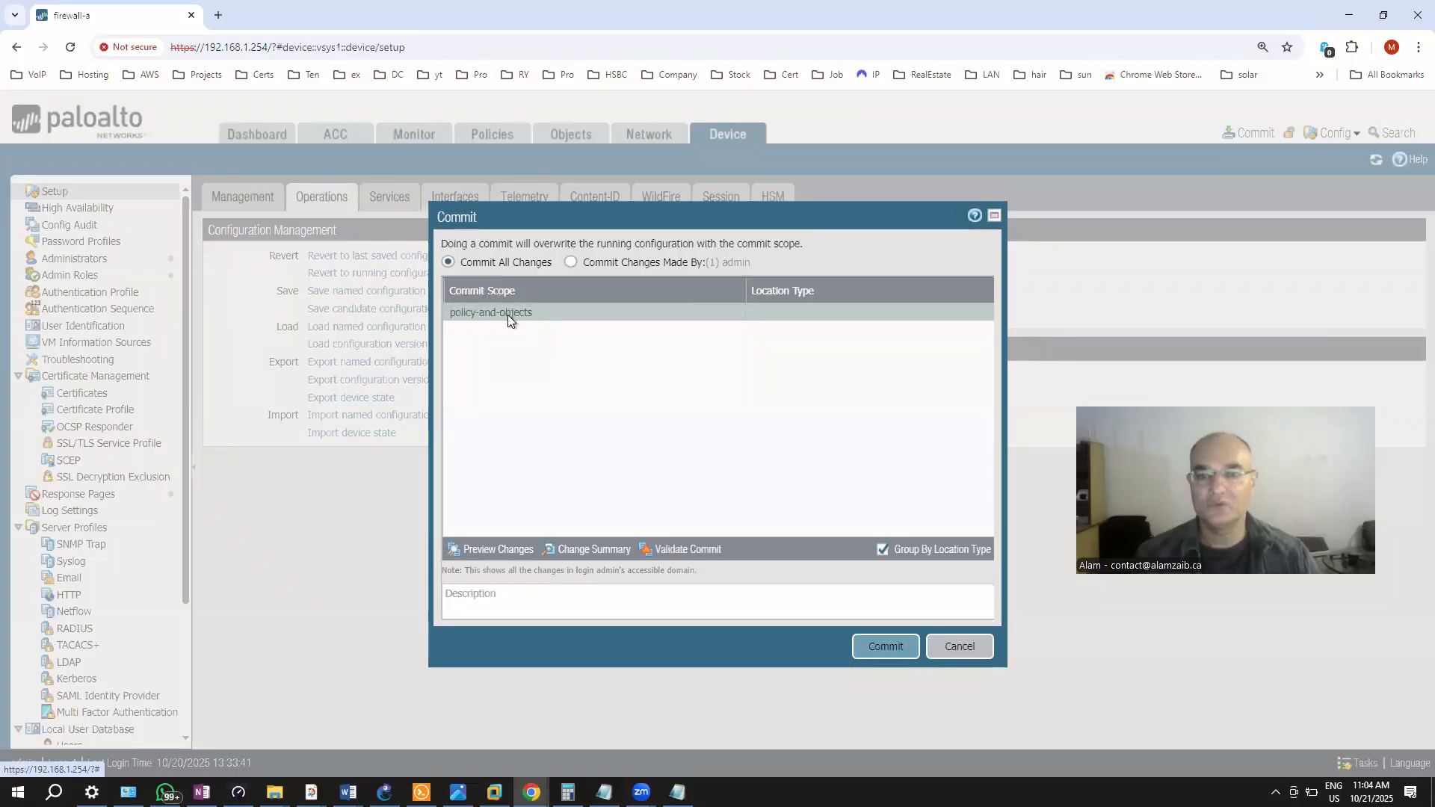
click(959, 647)
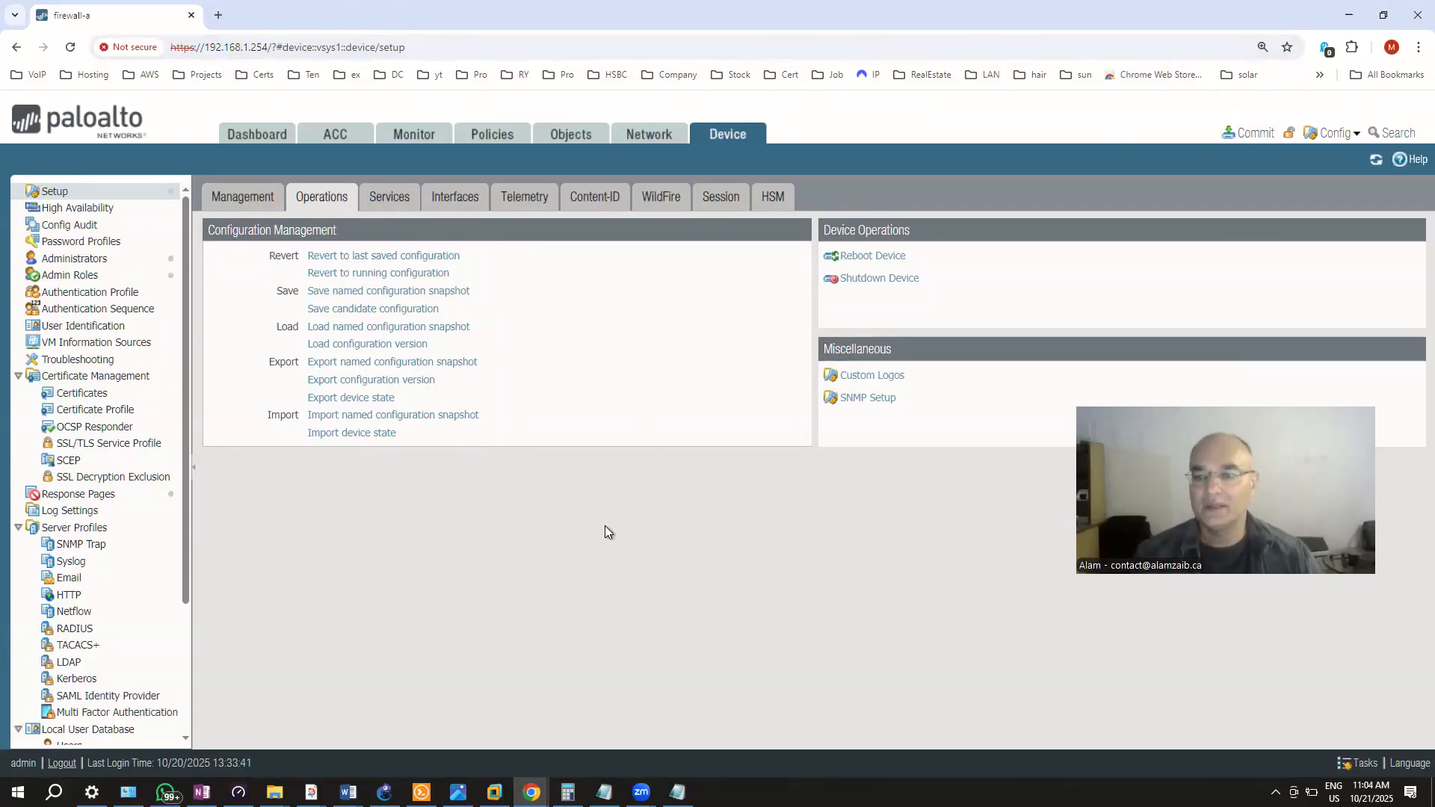
scroll(170, 631, down, 1)
scroll(170, 631, down, 4)
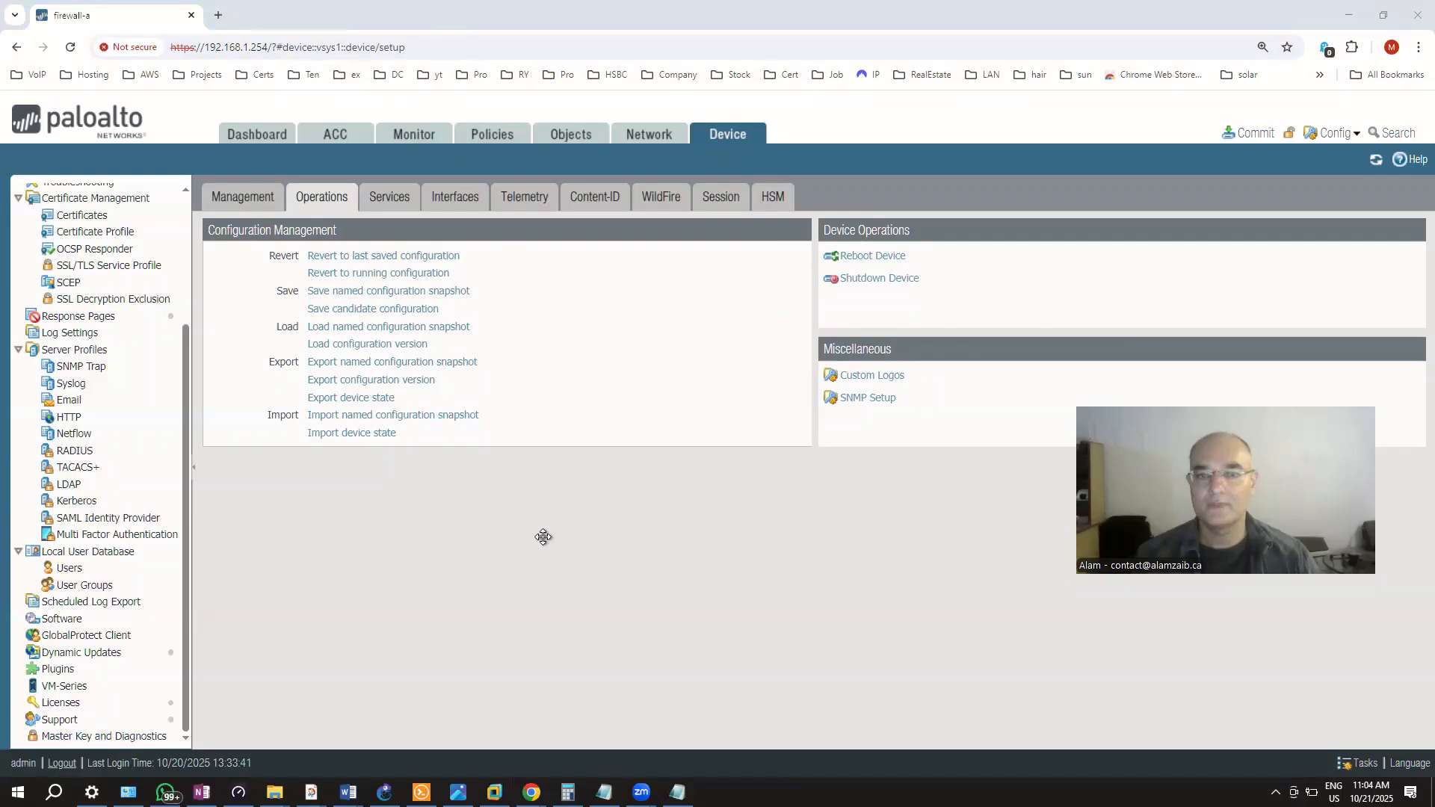
mouse_move(641, 791)
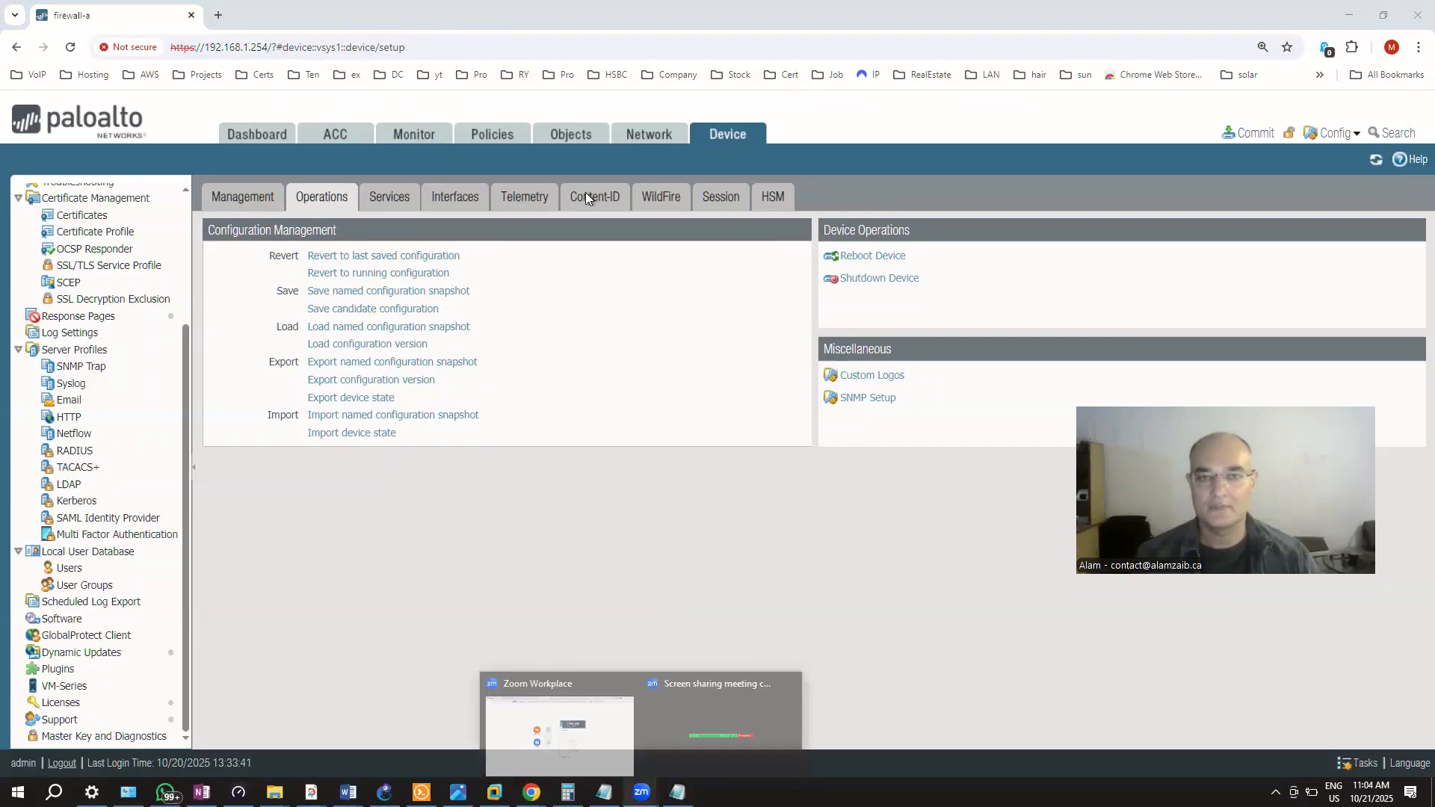